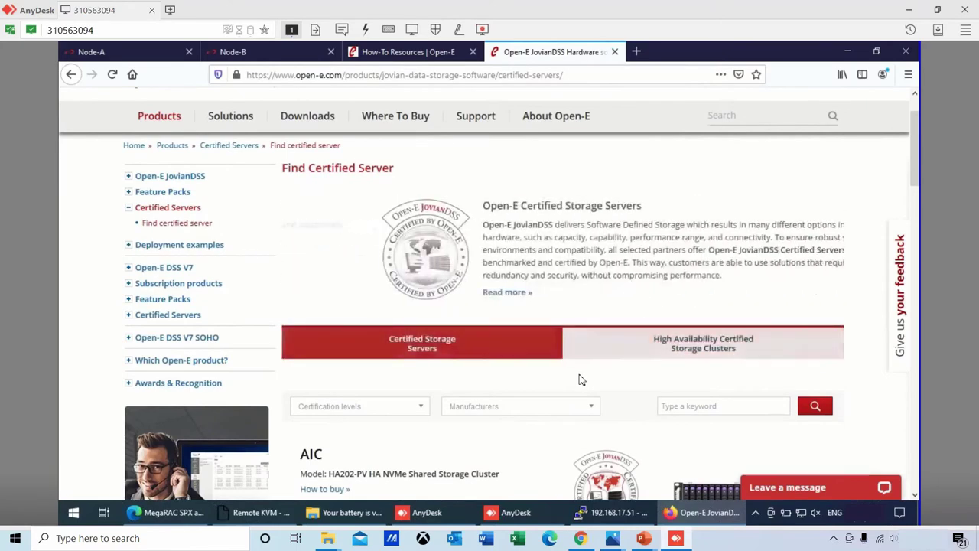
Step: Show the technical specification of the AIC HA202-PV HA NVMe Shared Storage Cluster in the certified servers list
{"action": "scroll", "coordinate": [579, 380], "scroll_direction": "down", "scroll_amount": 2}
{"action": "scroll", "coordinate": [581, 379], "scroll_direction": "down", "scroll_amount": 3}
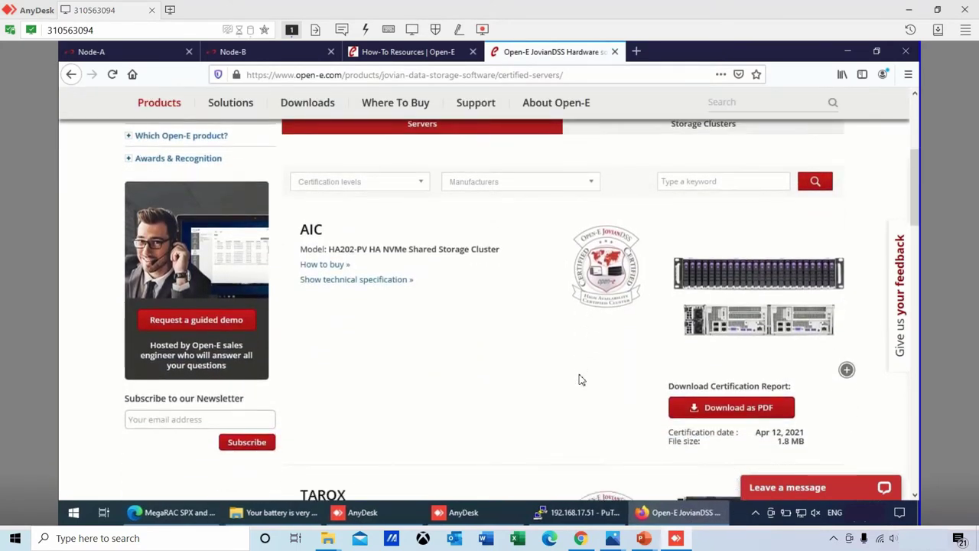
{"action": "left_click", "coordinate": [389, 284]}
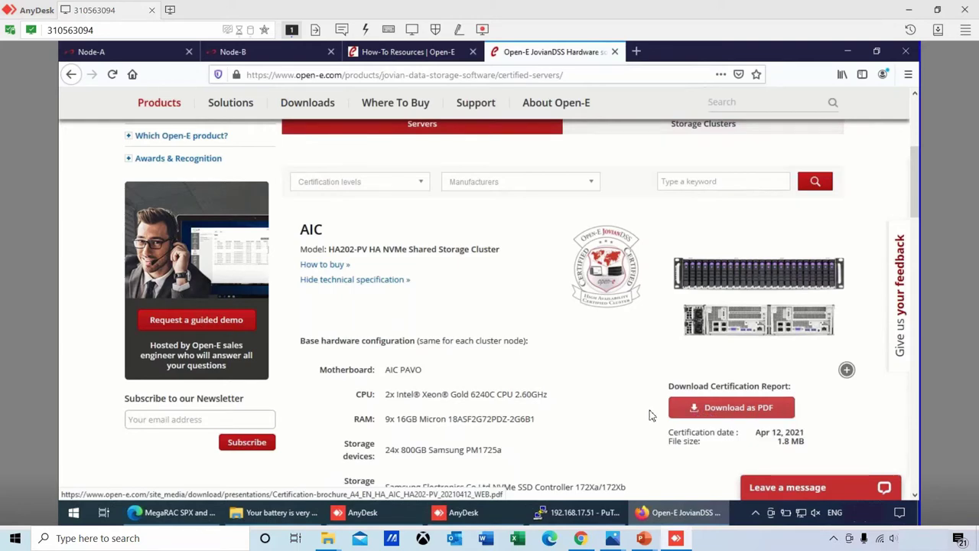
{"action": "scroll", "coordinate": [611, 414], "scroll_direction": "down", "scroll_amount": 2}
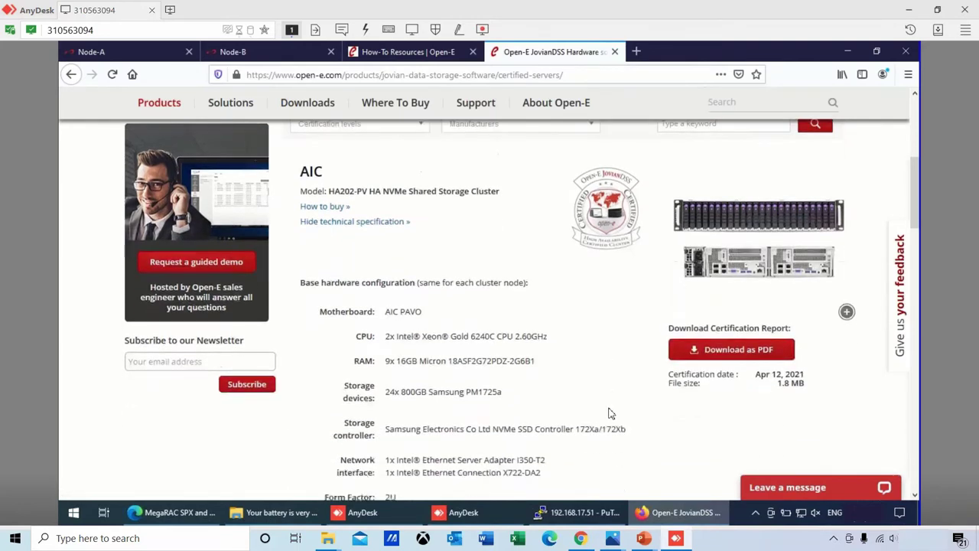
Step: Open the system settings of Node-A and Node-B to compare their network interfaces
{"action": "key", "text": "ctrl+1"}
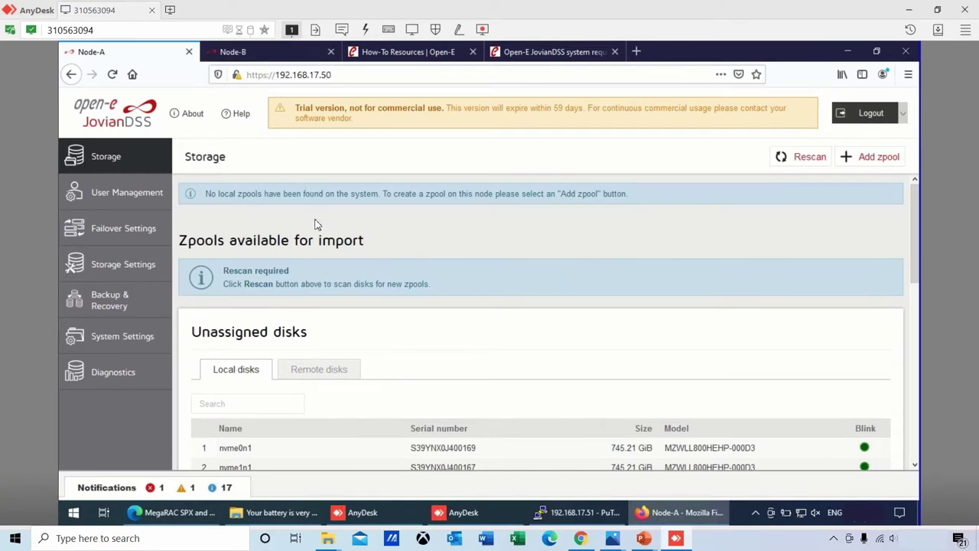
{"action": "left_click", "coordinate": [127, 342]}
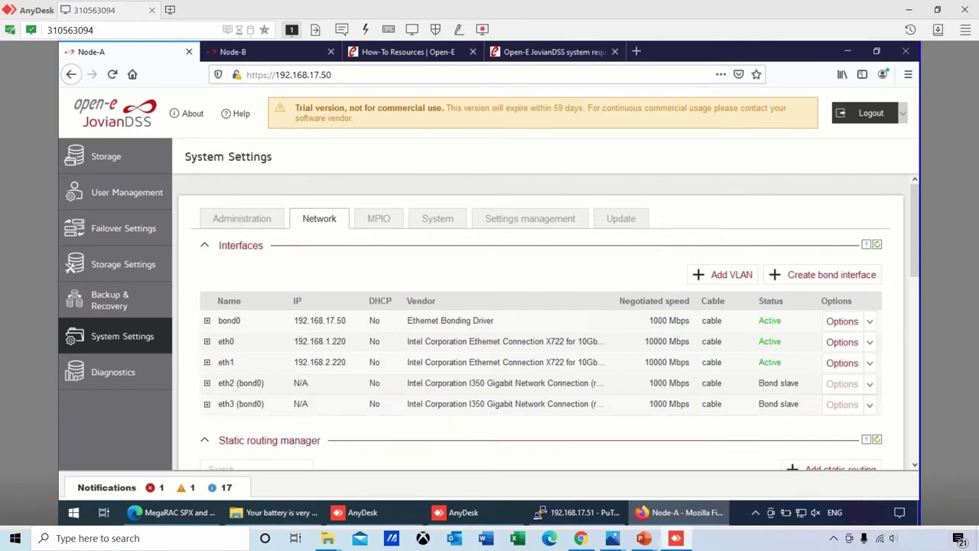
{"action": "left_click", "coordinate": [271, 55]}
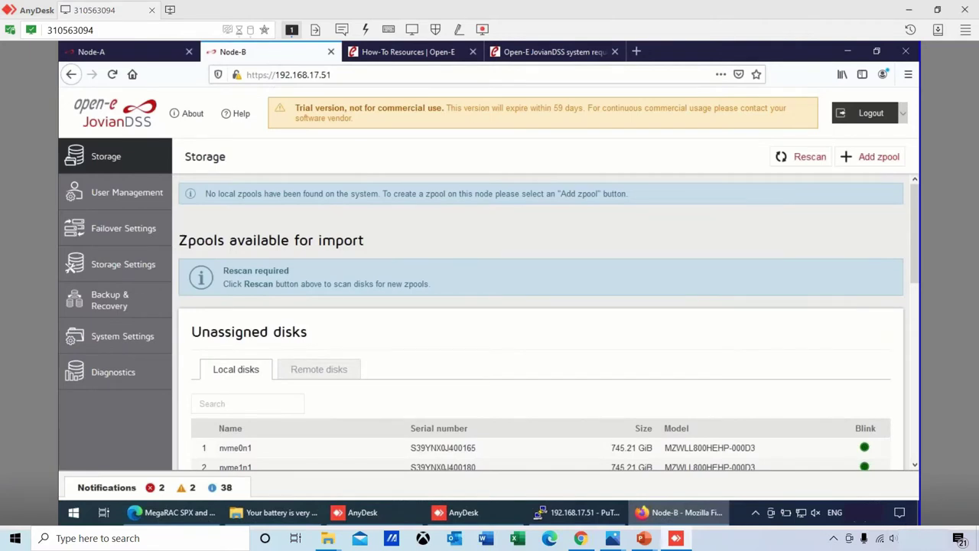
{"action": "left_click", "coordinate": [138, 344]}
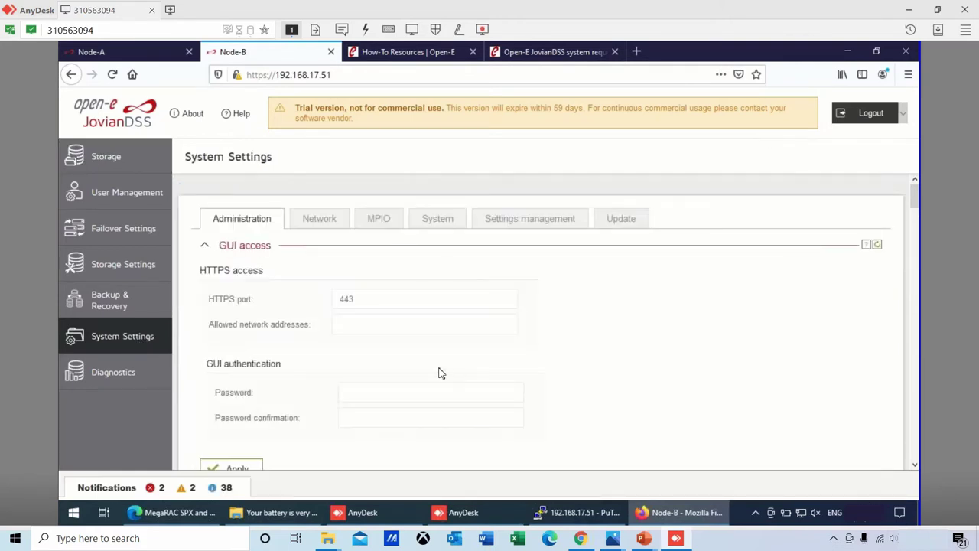
{"action": "left_click", "coordinate": [319, 218]}
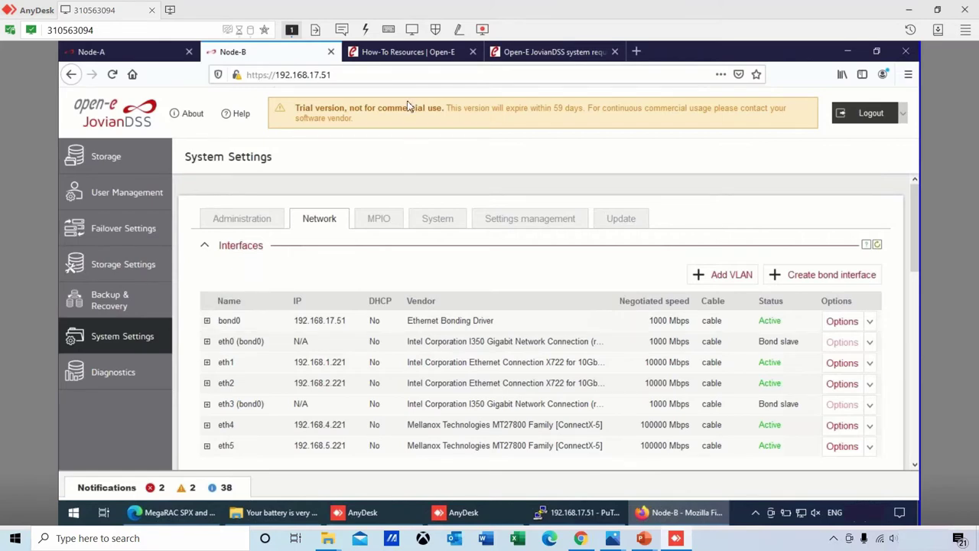
Step: Review the High Availability Cluster Step-by-Step Guide from the hardware configuration through pool creation, write log and read cache
{"action": "left_click", "coordinate": [403, 55]}
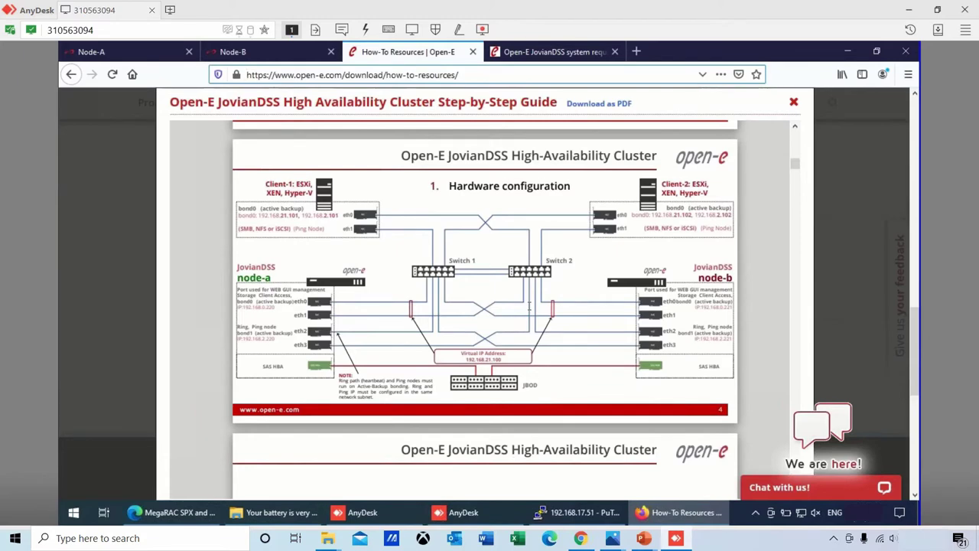
{"action": "scroll", "coordinate": [528, 304], "scroll_direction": "down", "scroll_amount": 3}
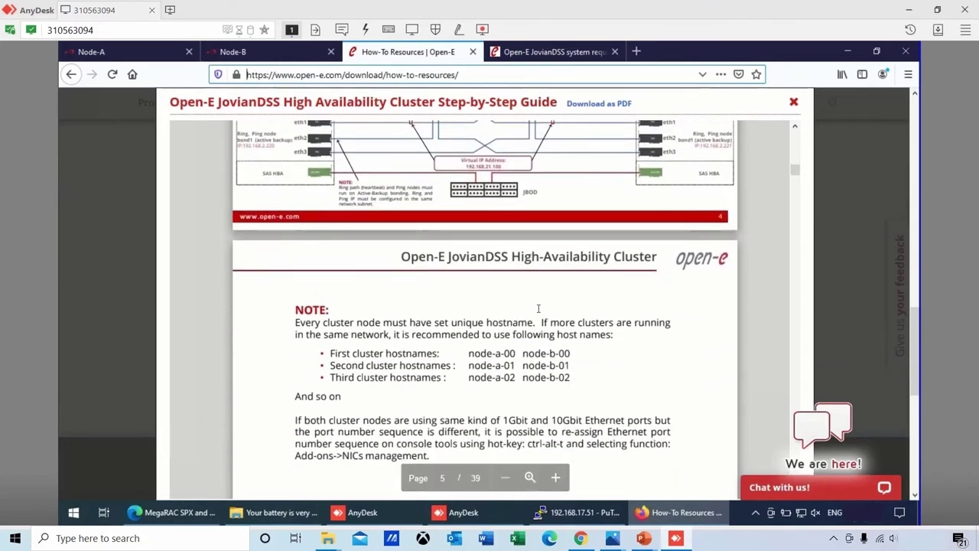
{"action": "scroll", "coordinate": [539, 308], "scroll_direction": "down", "scroll_amount": 2}
{"action": "scroll", "coordinate": [539, 309], "scroll_direction": "down", "scroll_amount": 2}
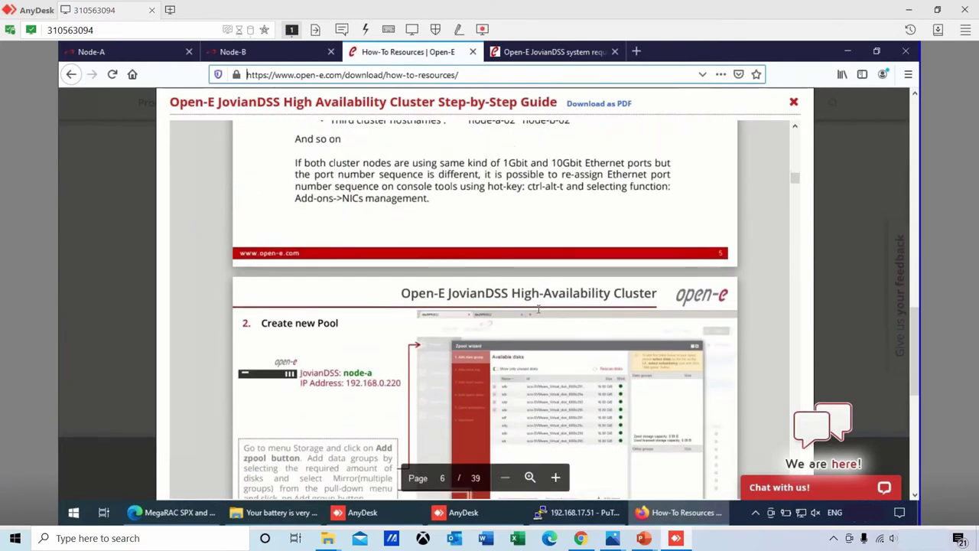
{"action": "scroll", "coordinate": [538, 309], "scroll_direction": "down", "scroll_amount": 2}
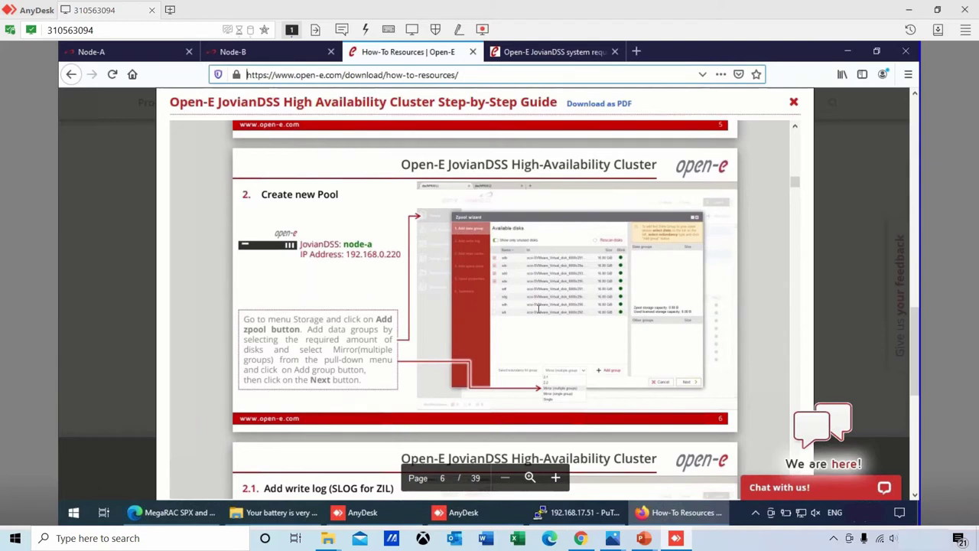
{"action": "scroll", "coordinate": [539, 308], "scroll_direction": "down", "scroll_amount": 5}
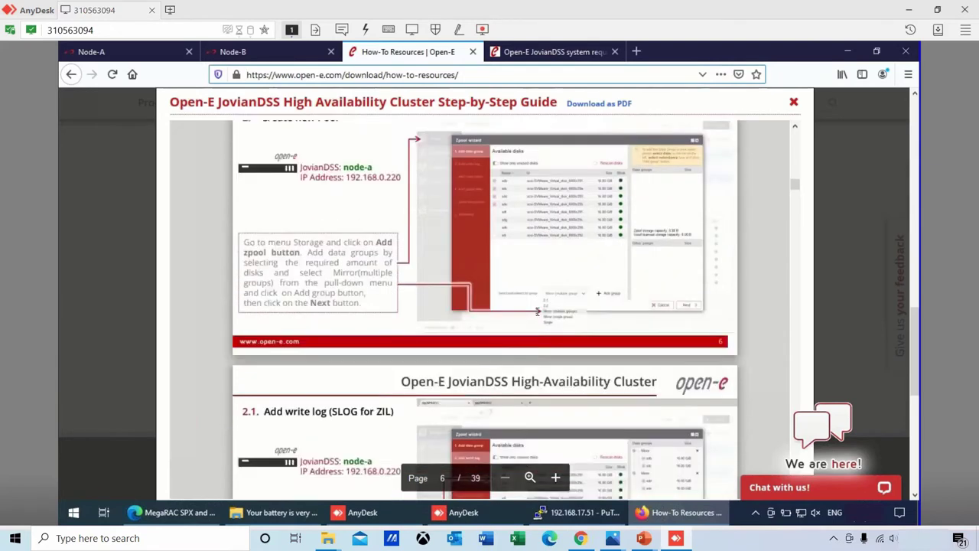
{"action": "scroll", "coordinate": [537, 311], "scroll_direction": "down", "scroll_amount": 3}
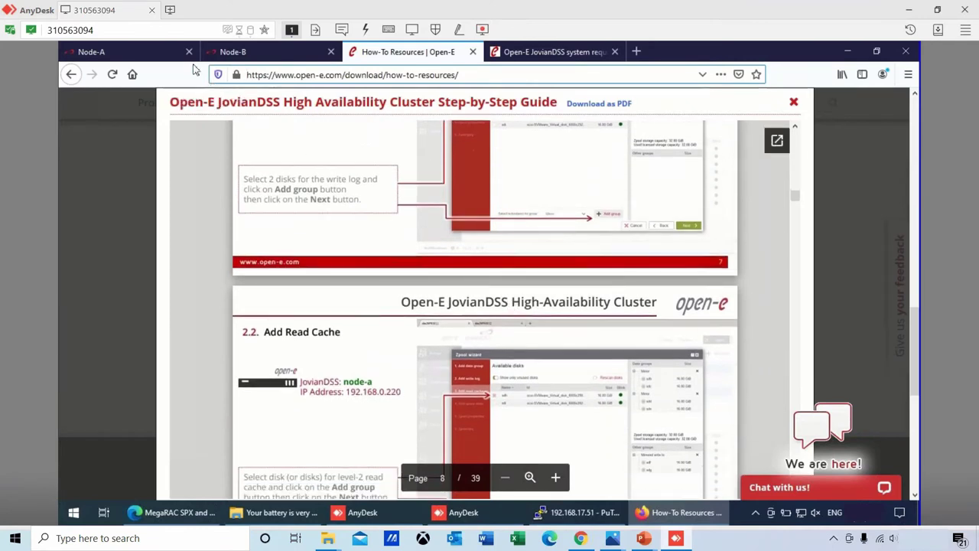
Step: Return to Node-A's network settings and expand the details of the bond0 interface
{"action": "left_click", "coordinate": [148, 57]}
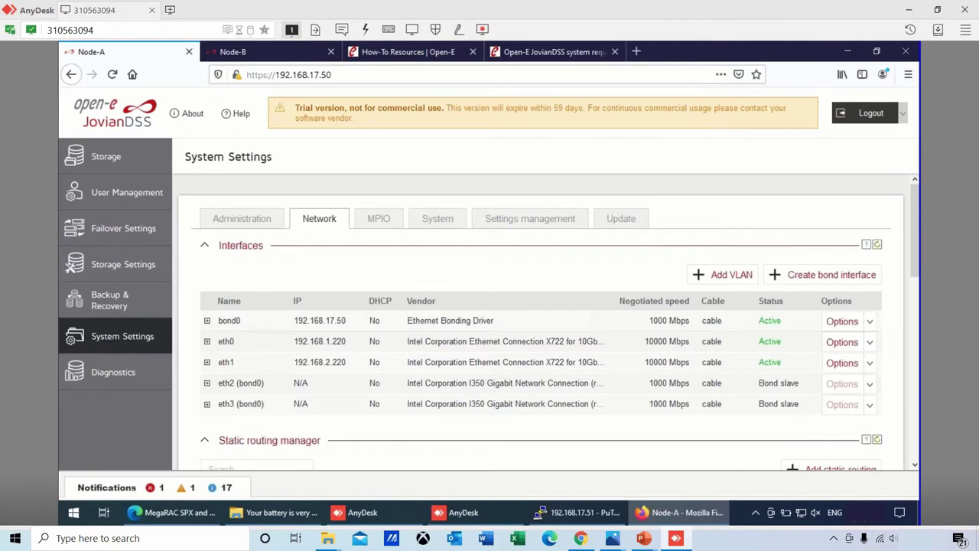
{"action": "left_click", "coordinate": [207, 321]}
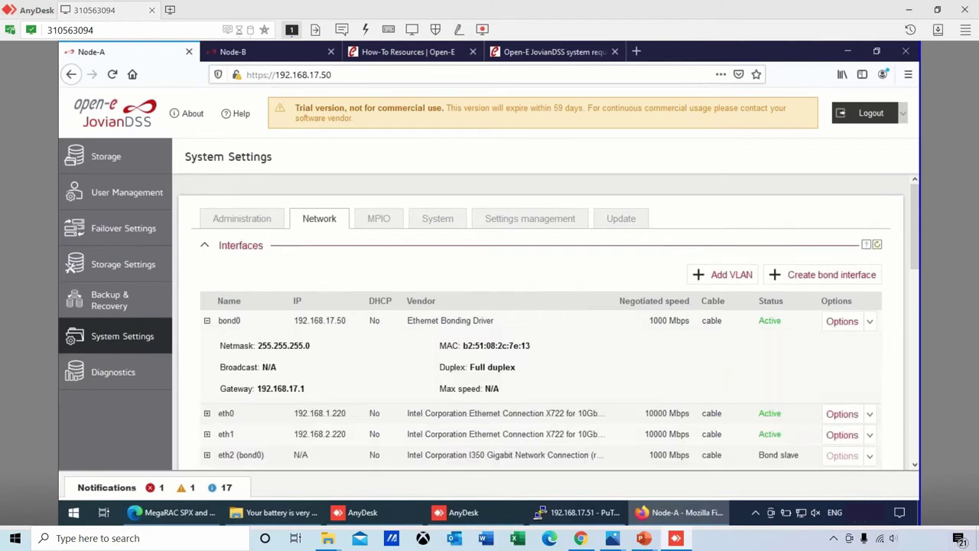
{"action": "left_click", "coordinate": [834, 277]}
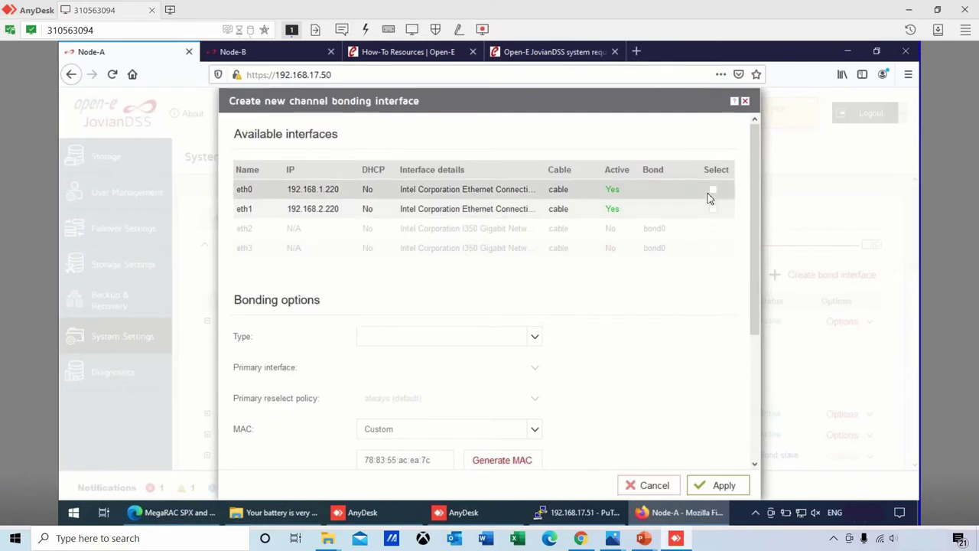
{"action": "left_click", "coordinate": [711, 190]}
{"action": "left_click", "coordinate": [713, 209]}
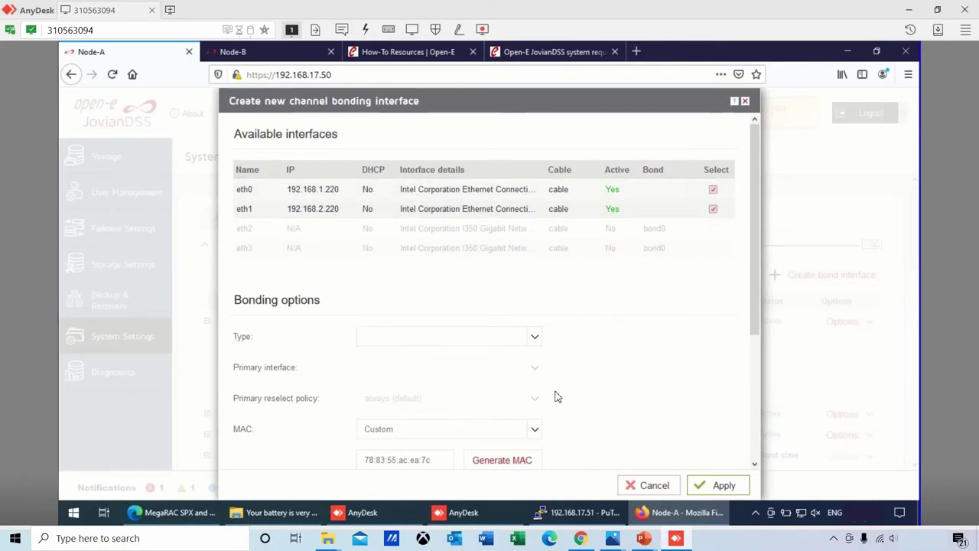
{"action": "left_click", "coordinate": [536, 338]}
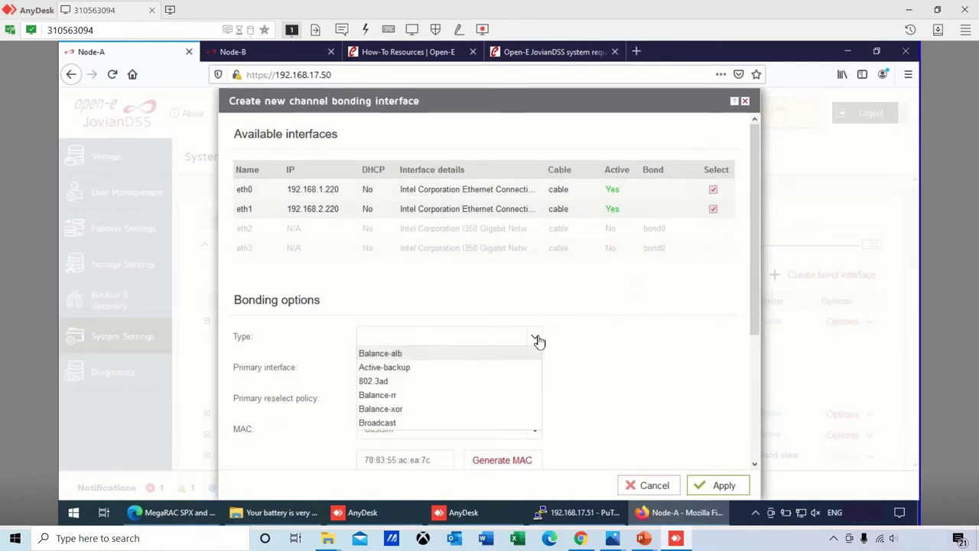
{"action": "left_click", "coordinate": [421, 370]}
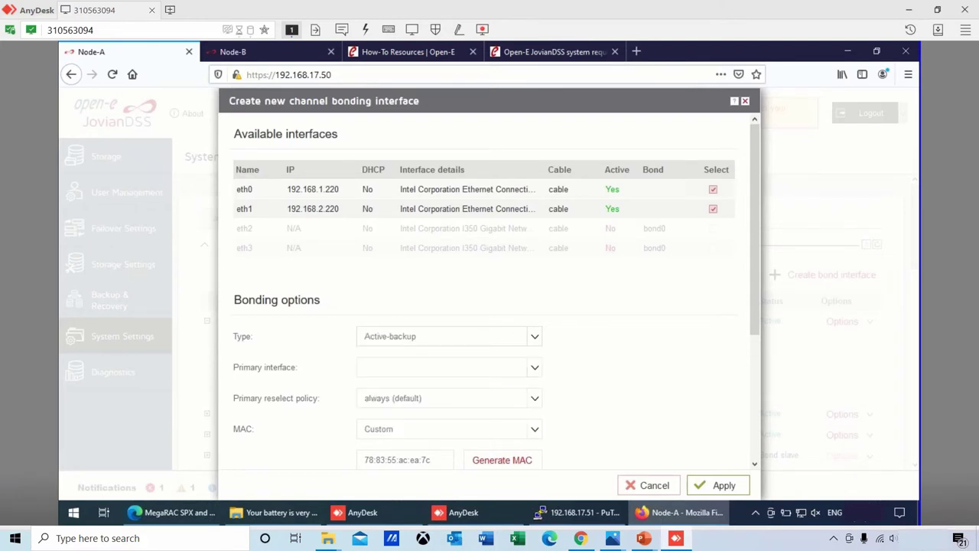
{"action": "left_click", "coordinate": [421, 369]}
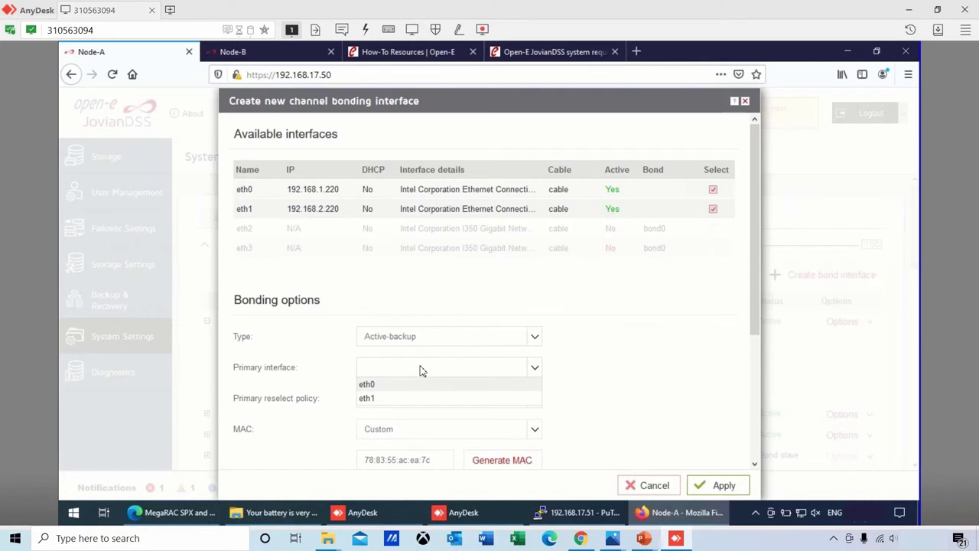
{"action": "left_click", "coordinate": [594, 362]}
{"action": "scroll", "coordinate": [596, 367], "scroll_direction": "down", "scroll_amount": 1}
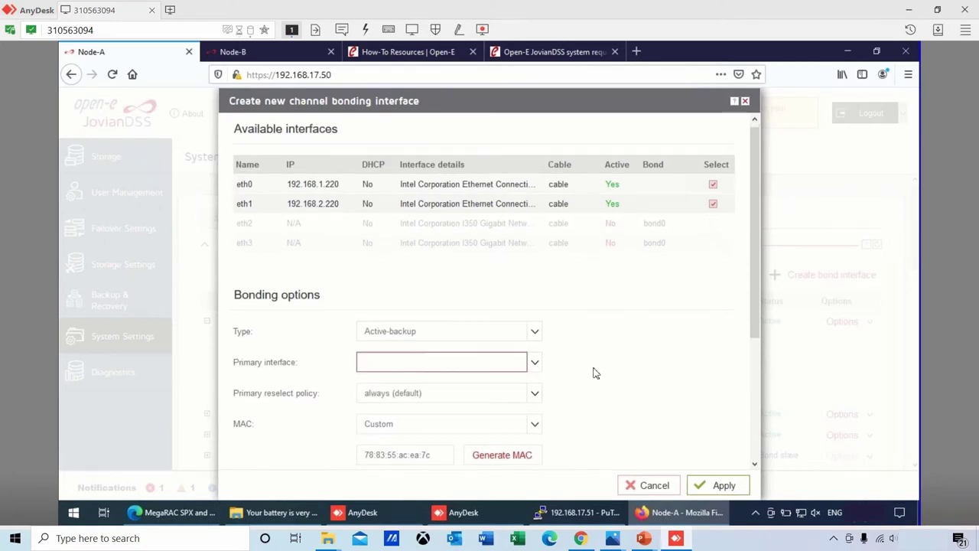
{"action": "scroll", "coordinate": [596, 373], "scroll_direction": "down", "scroll_amount": 5}
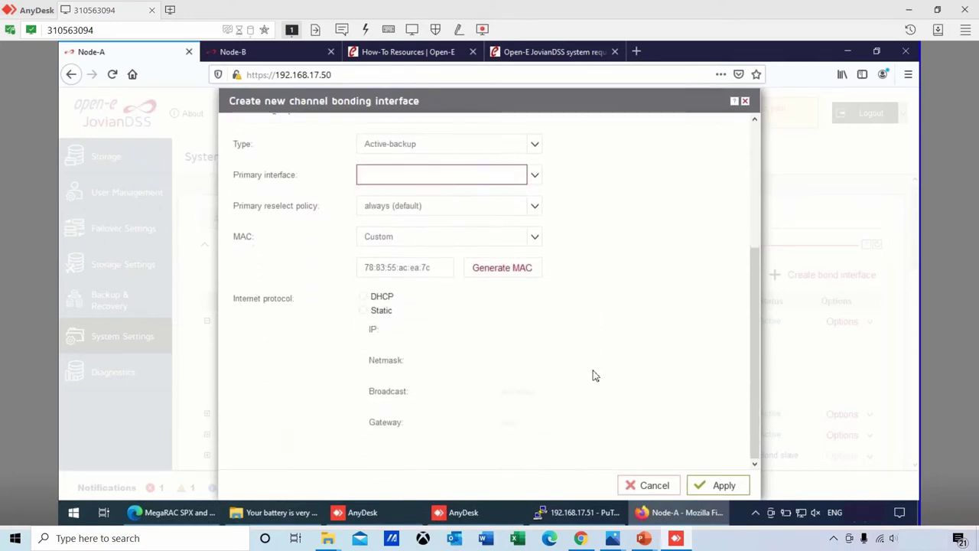
{"action": "left_click", "coordinate": [641, 490]}
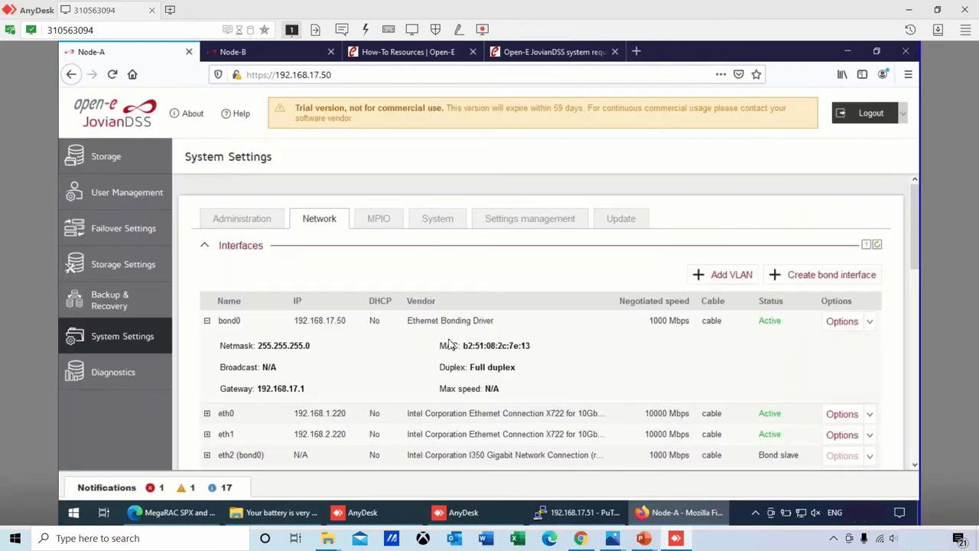
Step: Check Node-A's server name, hostname and DNS configuration in its network settings
{"action": "scroll", "coordinate": [367, 325], "scroll_direction": "down", "scroll_amount": 15}
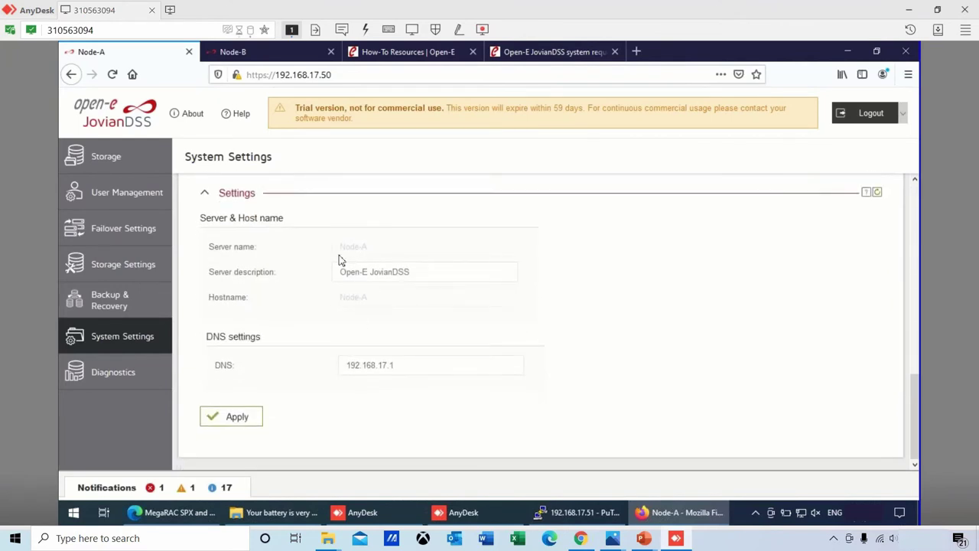
{"action": "scroll", "coordinate": [314, 325], "scroll_direction": "up", "scroll_amount": 8}
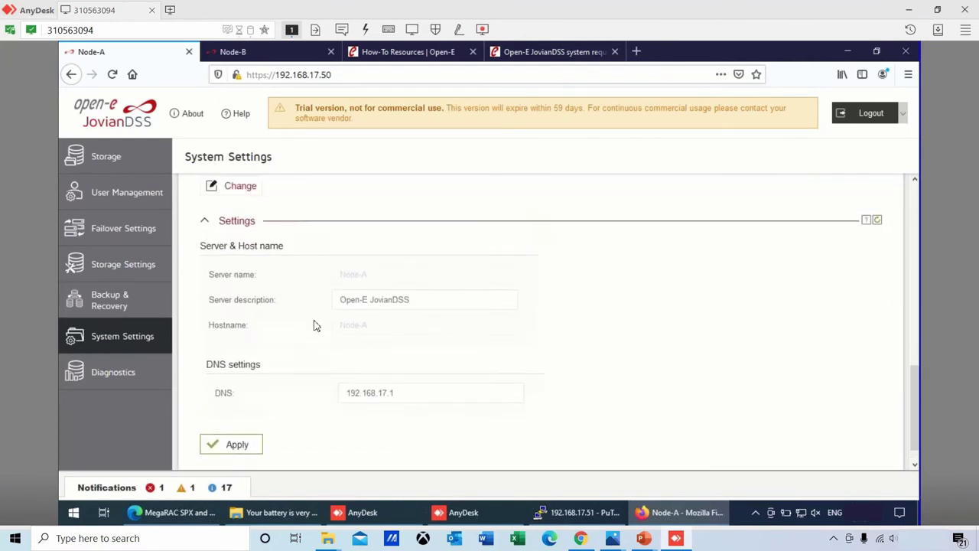
{"action": "scroll", "coordinate": [313, 325], "scroll_direction": "up", "scroll_amount": 3}
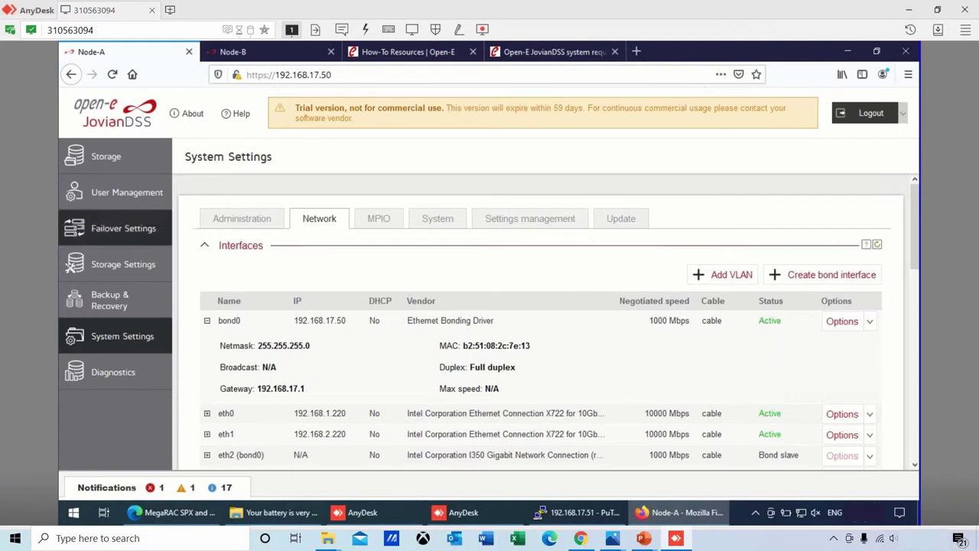
Step: Open Node-A's failover settings and examine the addresses, connection status and failover status of both cluster nodes
{"action": "left_click", "coordinate": [117, 233]}
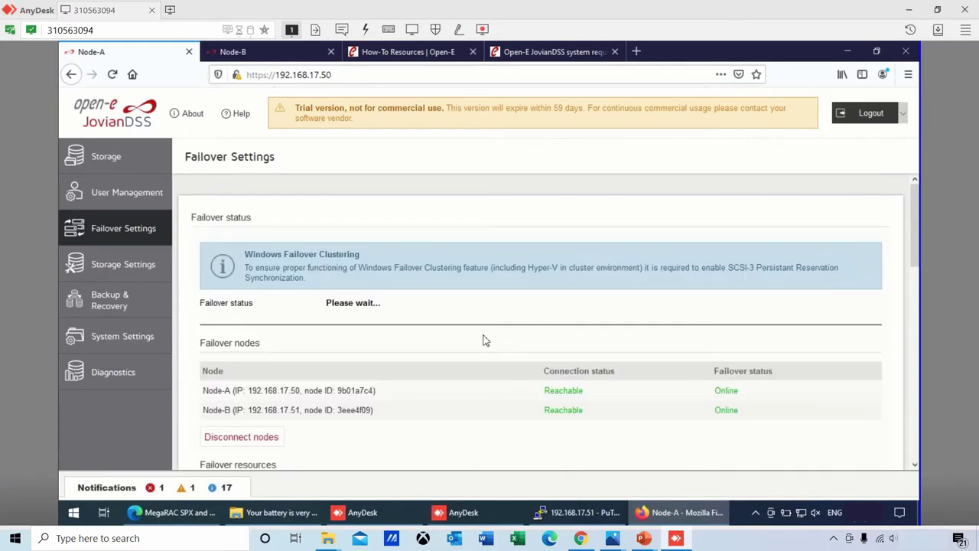
{"action": "scroll", "coordinate": [485, 339], "scroll_direction": "down", "scroll_amount": 3}
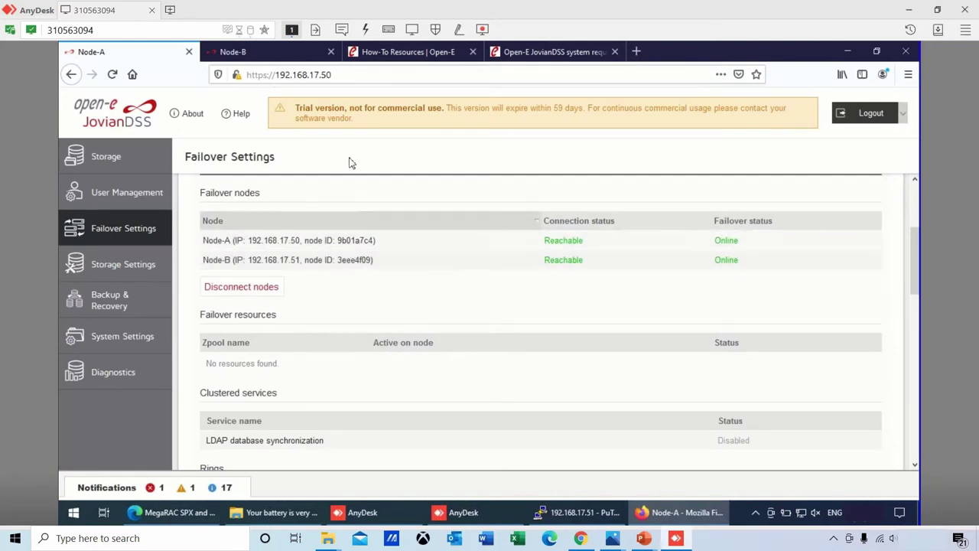
{"action": "left_click", "coordinate": [324, 70]}
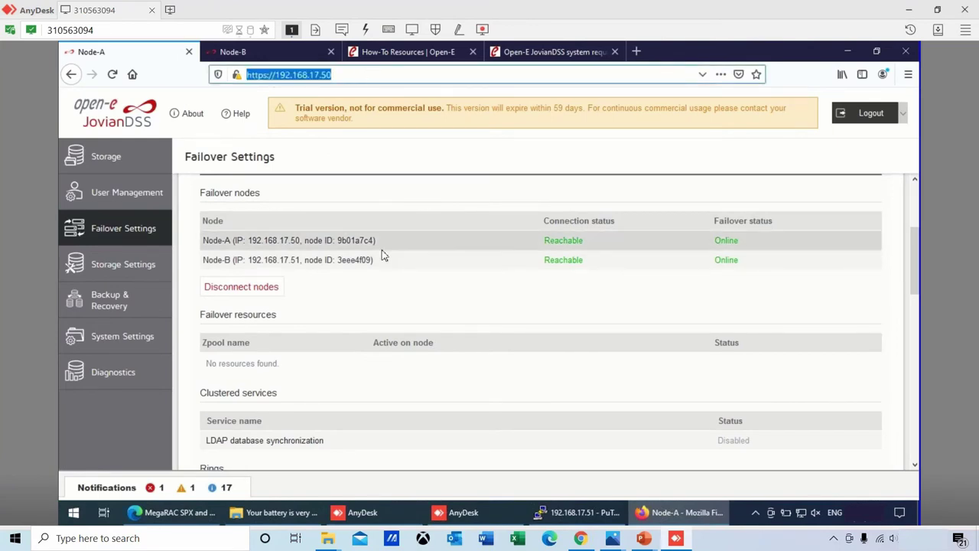
{"action": "left_click", "coordinate": [385, 293]}
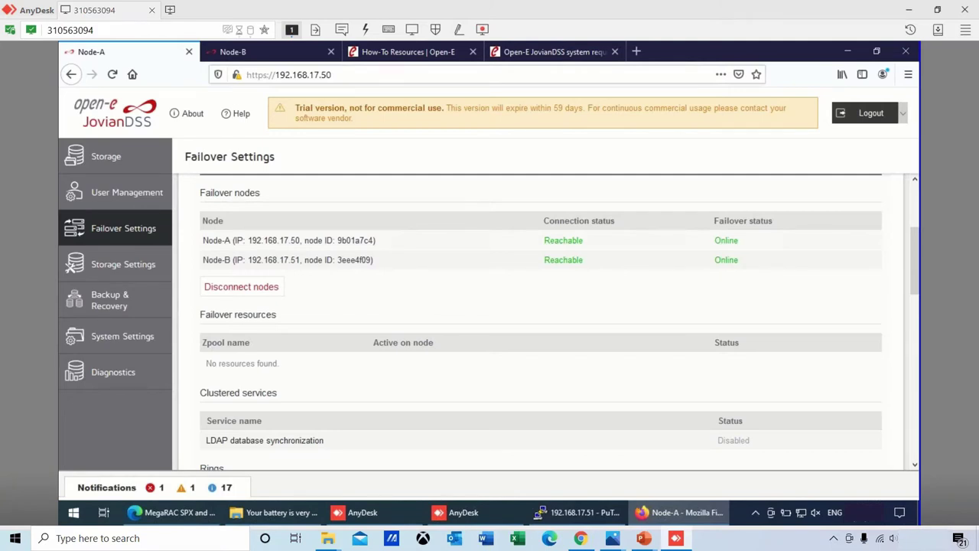
Step: Examine the clustered services, rings and ping nodes in Node-A's failover settings, returning to the failover nodes list
{"action": "scroll", "coordinate": [383, 295], "scroll_direction": "down", "scroll_amount": 5}
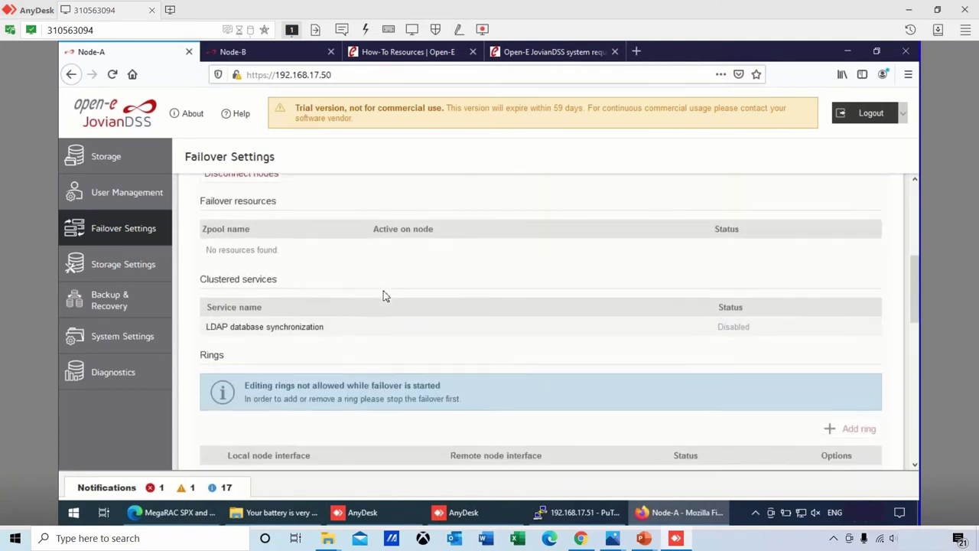
{"action": "scroll", "coordinate": [385, 296], "scroll_direction": "down", "scroll_amount": 2}
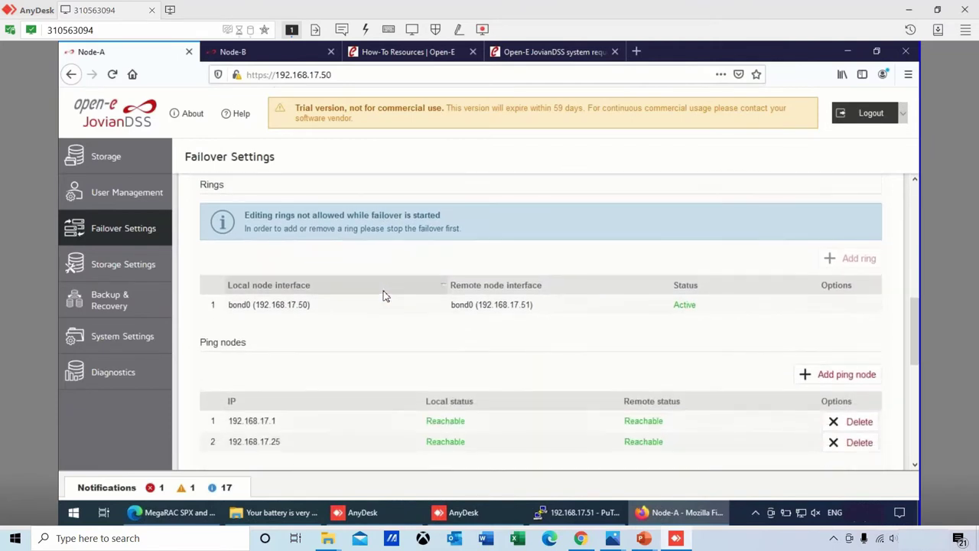
{"action": "scroll", "coordinate": [385, 296], "scroll_direction": "up", "scroll_amount": 6}
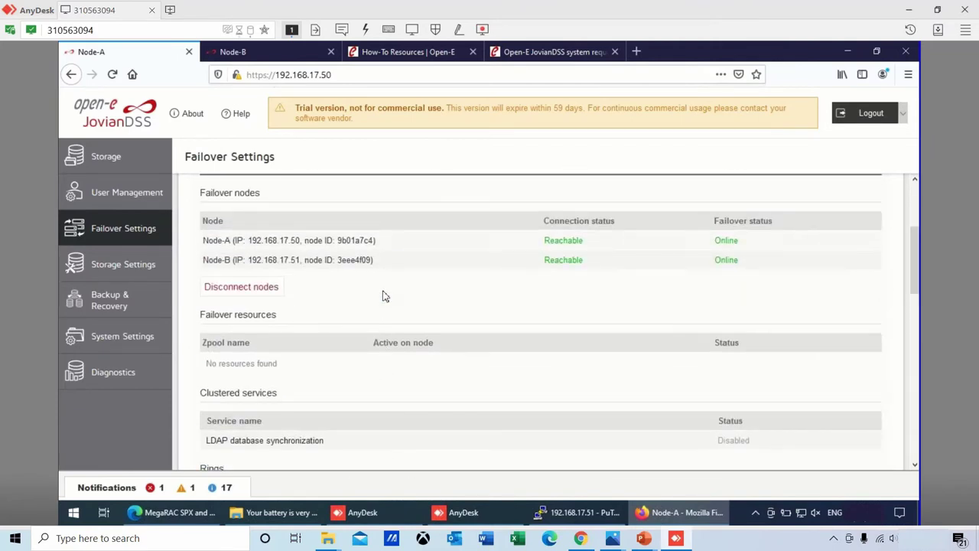
{"action": "scroll", "coordinate": [385, 296], "scroll_direction": "up", "scroll_amount": 1}
{"action": "scroll", "coordinate": [385, 296], "scroll_direction": "down", "scroll_amount": 1}
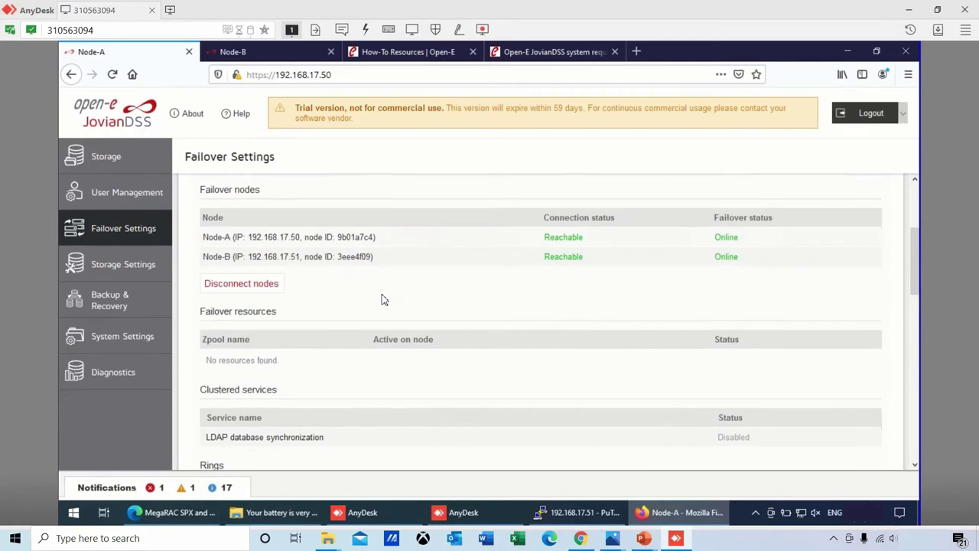
Step: Review Node-A's failover settings again, checking the failover status, failover resources, ring between the bond0 interfaces and ping nodes
{"action": "scroll", "coordinate": [384, 299], "scroll_direction": "down", "scroll_amount": 1}
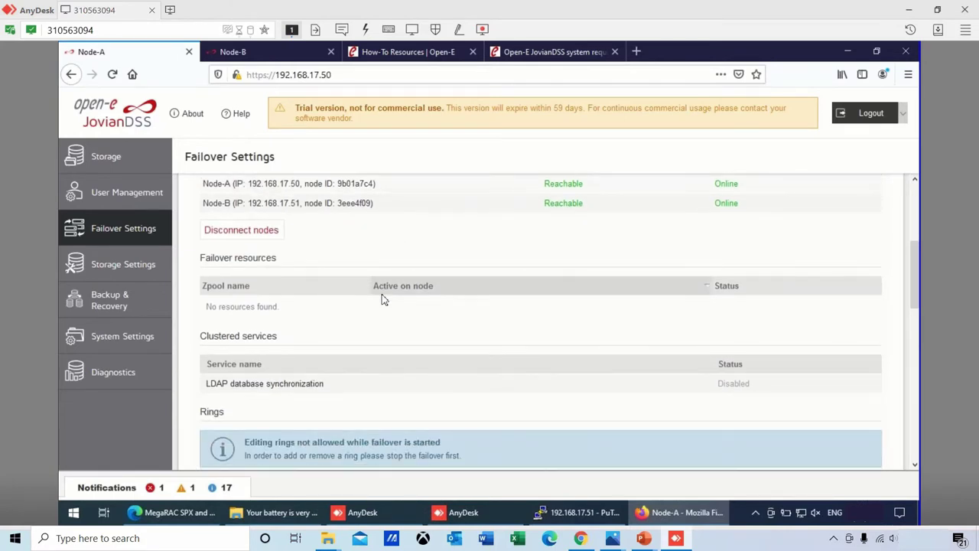
{"action": "scroll", "coordinate": [384, 303], "scroll_direction": "down", "scroll_amount": 2}
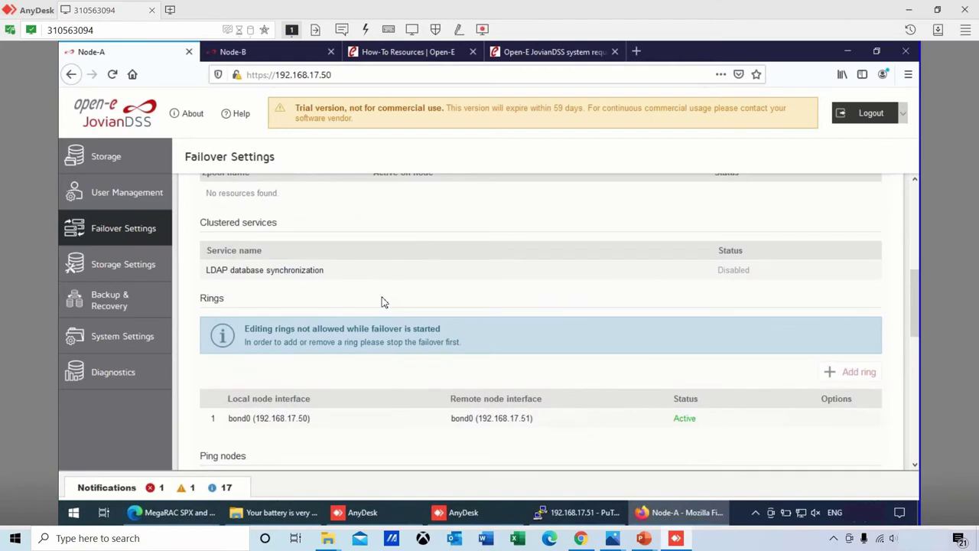
{"action": "scroll", "coordinate": [384, 302], "scroll_direction": "down", "scroll_amount": 4}
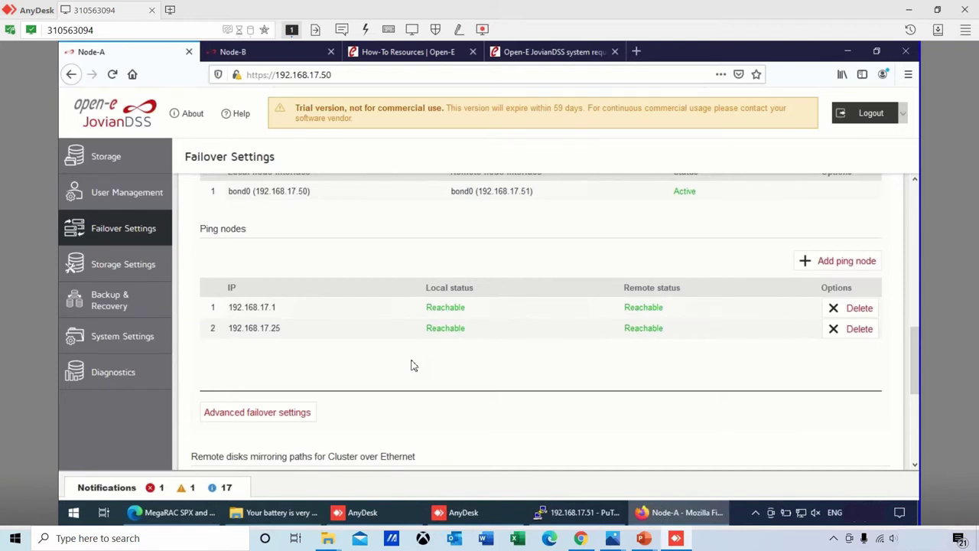
{"action": "scroll", "coordinate": [410, 365], "scroll_direction": "up", "scroll_amount": 10}
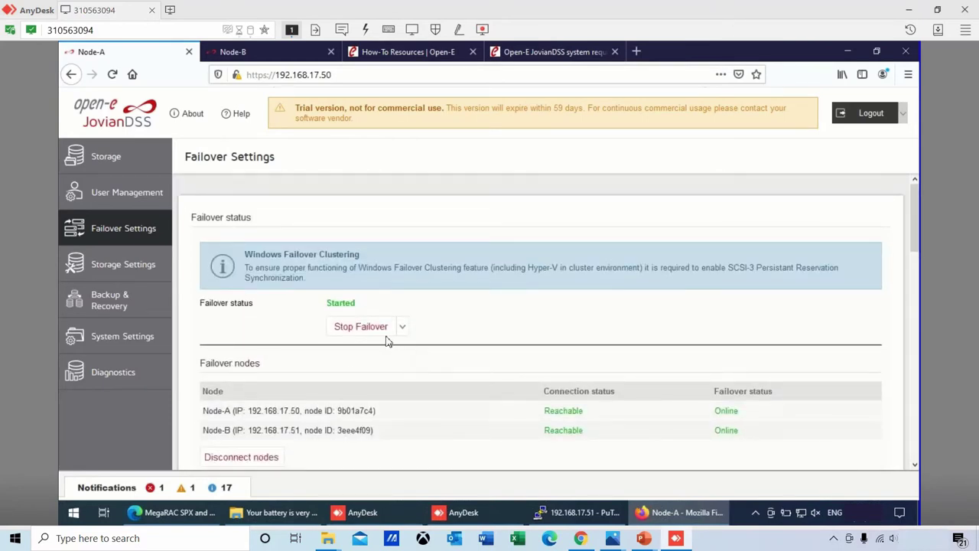
{"action": "left_click_drag", "start_coordinate": [355, 307], "coordinate": [327, 304]}
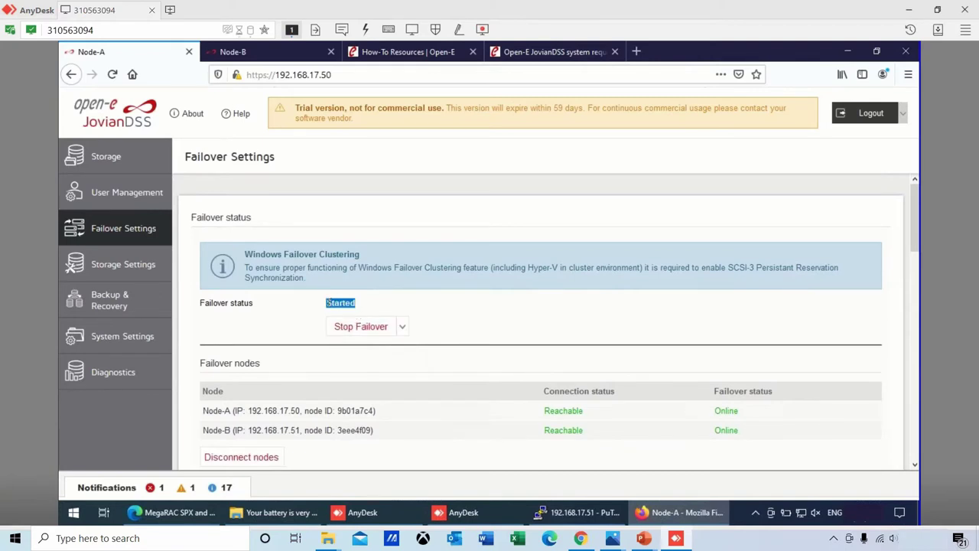
{"action": "left_click", "coordinate": [510, 356]}
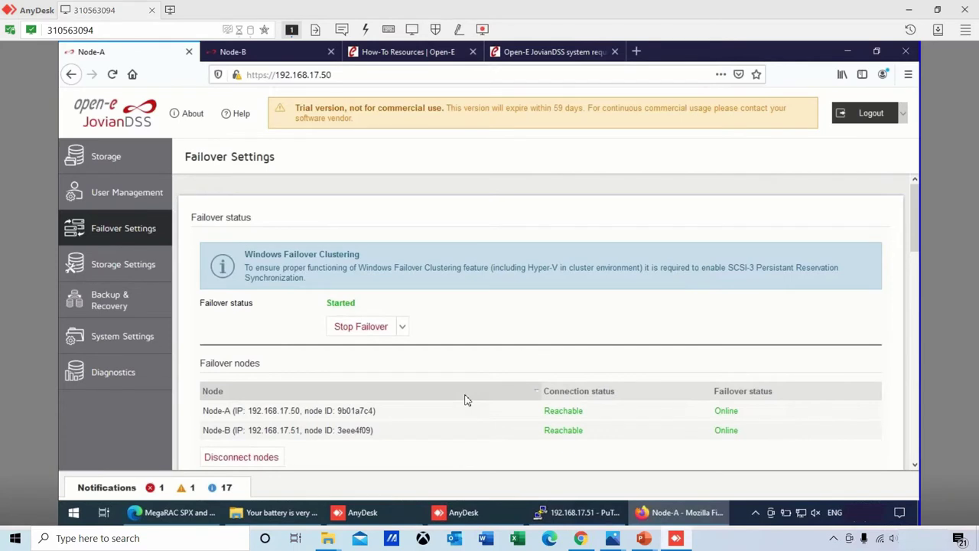
{"action": "scroll", "coordinate": [467, 399], "scroll_direction": "down", "scroll_amount": 3}
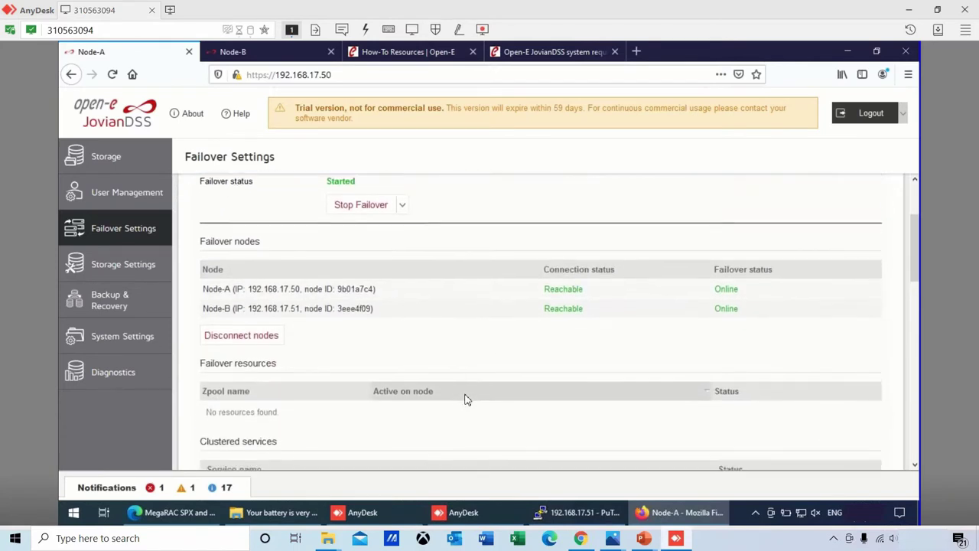
{"action": "scroll", "coordinate": [466, 399], "scroll_direction": "down", "scroll_amount": 1}
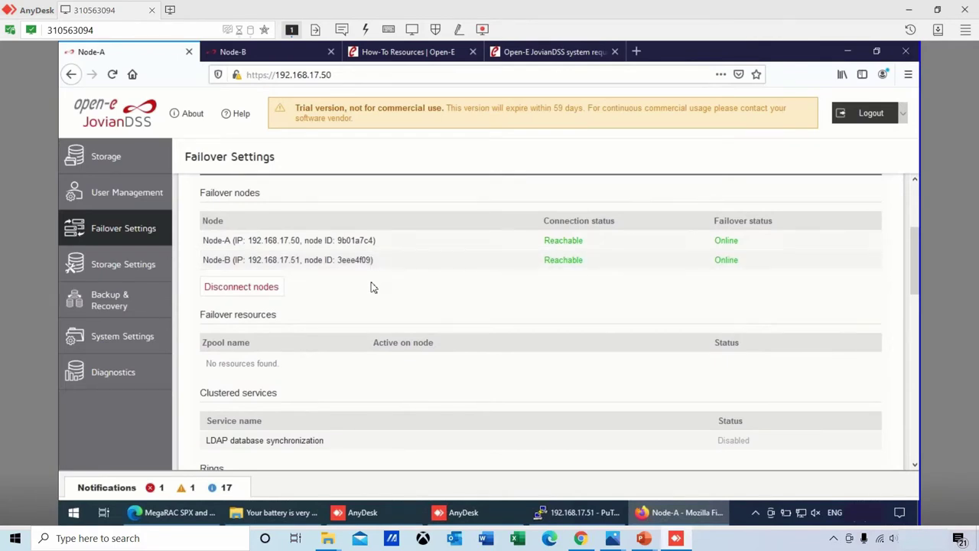
{"action": "scroll", "coordinate": [373, 287], "scroll_direction": "down", "scroll_amount": 6}
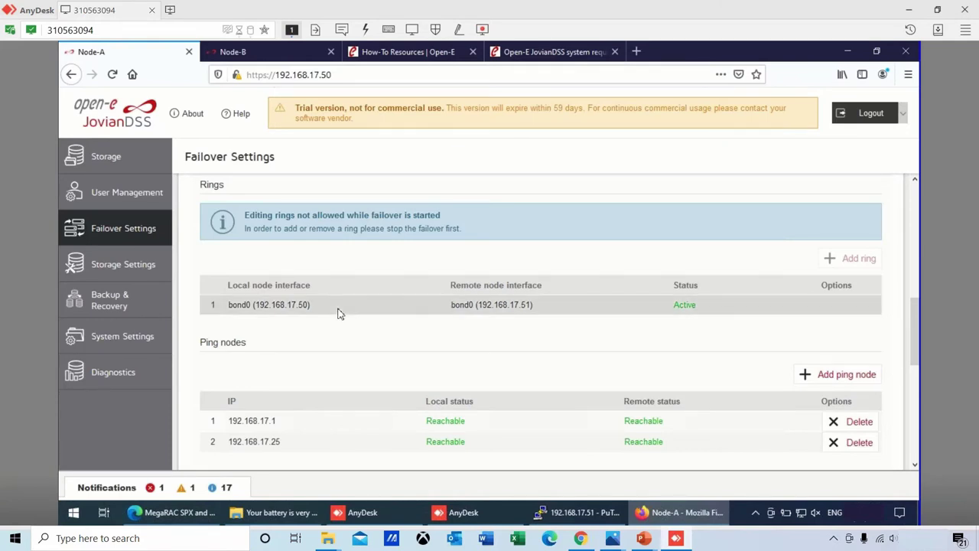
Step: Open Node-A's storage page and examine the names, sizes and models of its unassigned local disks
{"action": "left_click", "coordinate": [107, 163]}
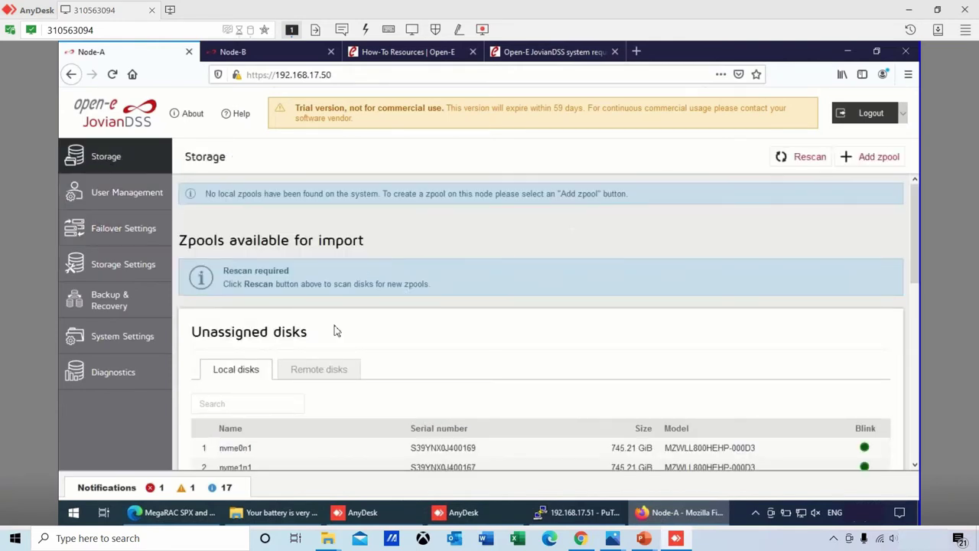
{"action": "scroll", "coordinate": [450, 395], "scroll_direction": "down", "scroll_amount": 1}
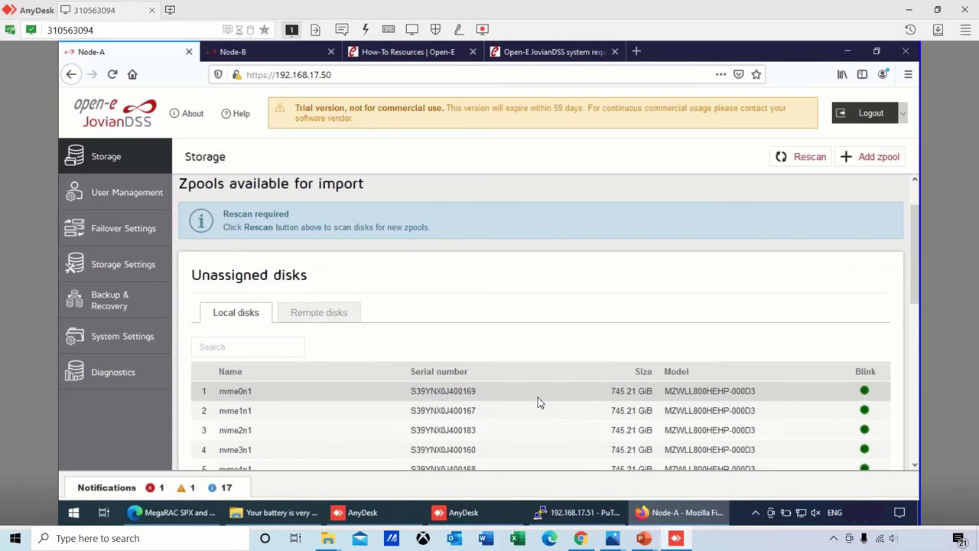
{"action": "scroll", "coordinate": [538, 399], "scroll_direction": "down", "scroll_amount": 2}
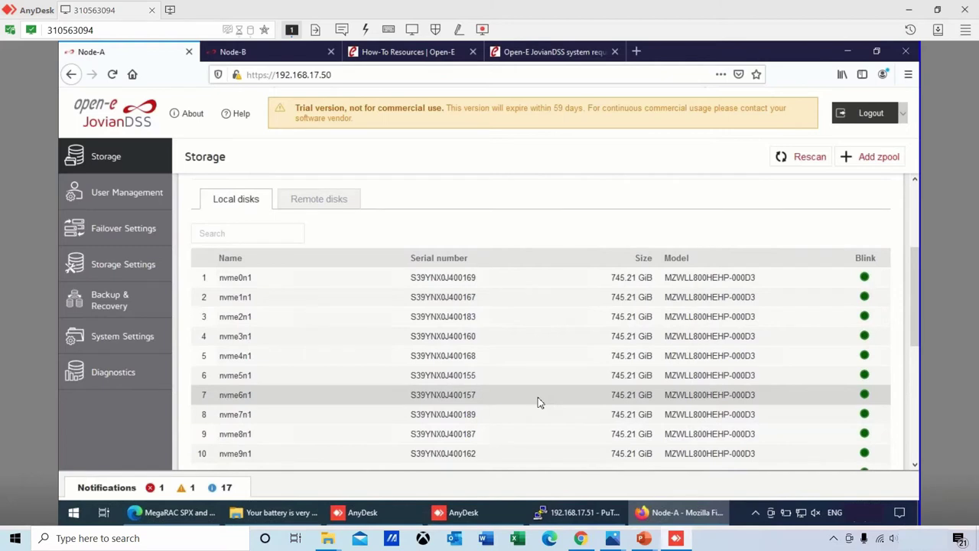
{"action": "scroll", "coordinate": [538, 398], "scroll_direction": "up", "scroll_amount": 1}
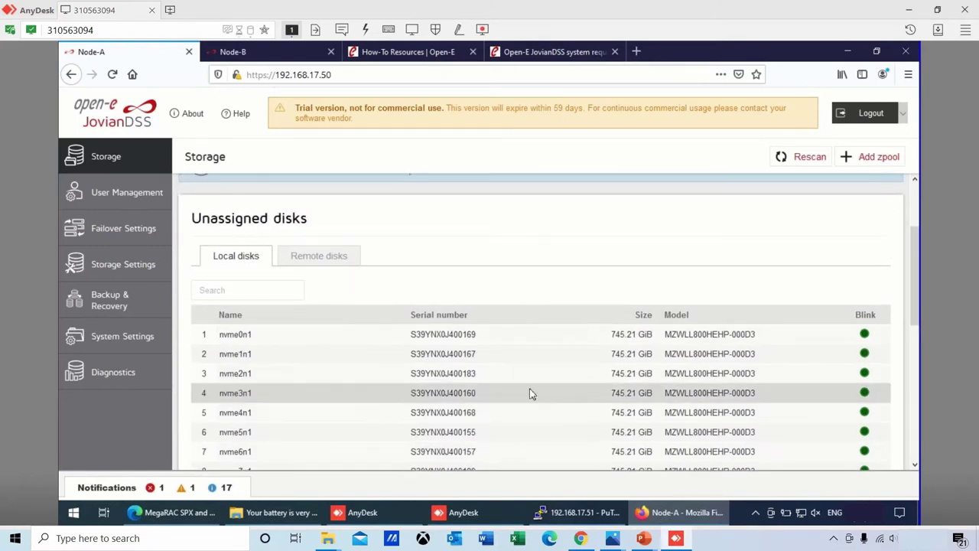
Step: Switch to Node-B and examine the unassigned local disks on its storage page
{"action": "left_click", "coordinate": [261, 58]}
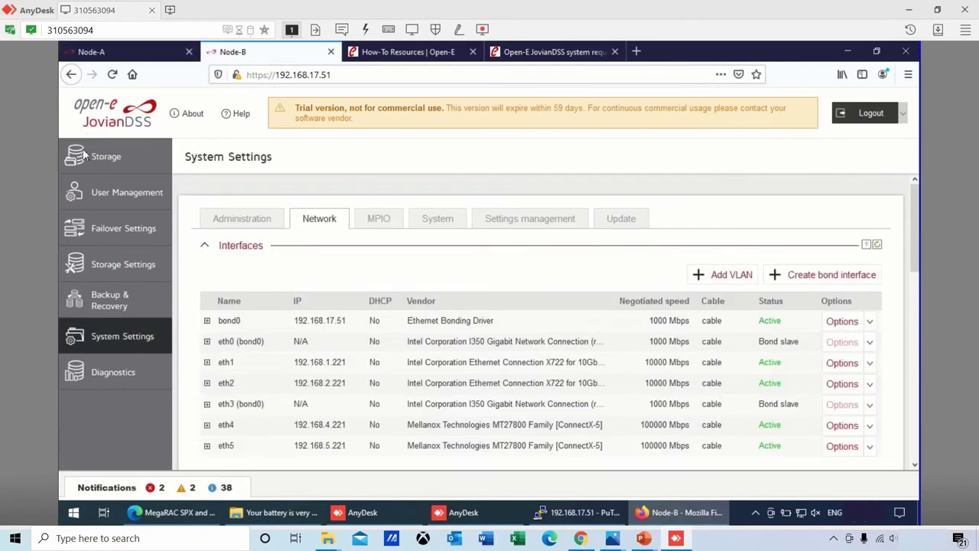
{"action": "left_click", "coordinate": [110, 160]}
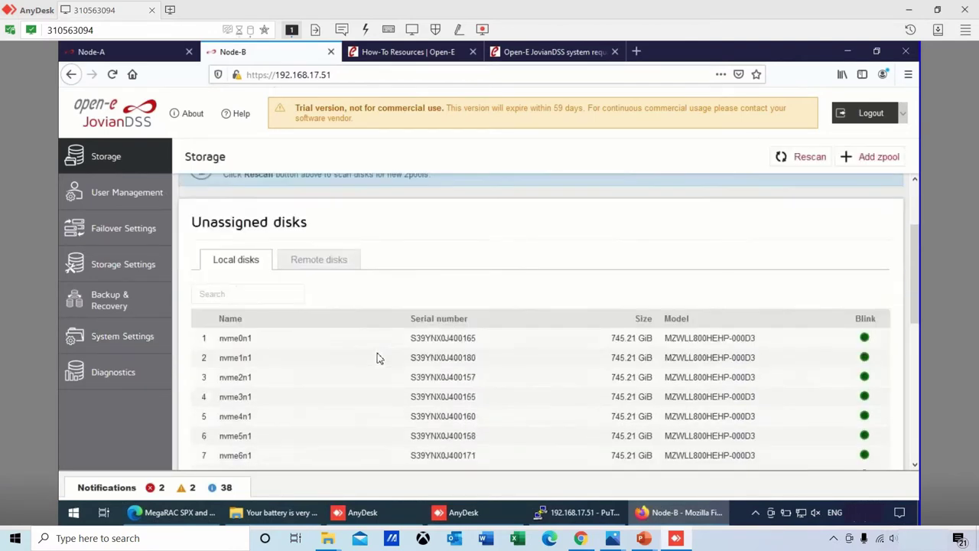
{"action": "scroll", "coordinate": [377, 357], "scroll_direction": "down", "scroll_amount": 2}
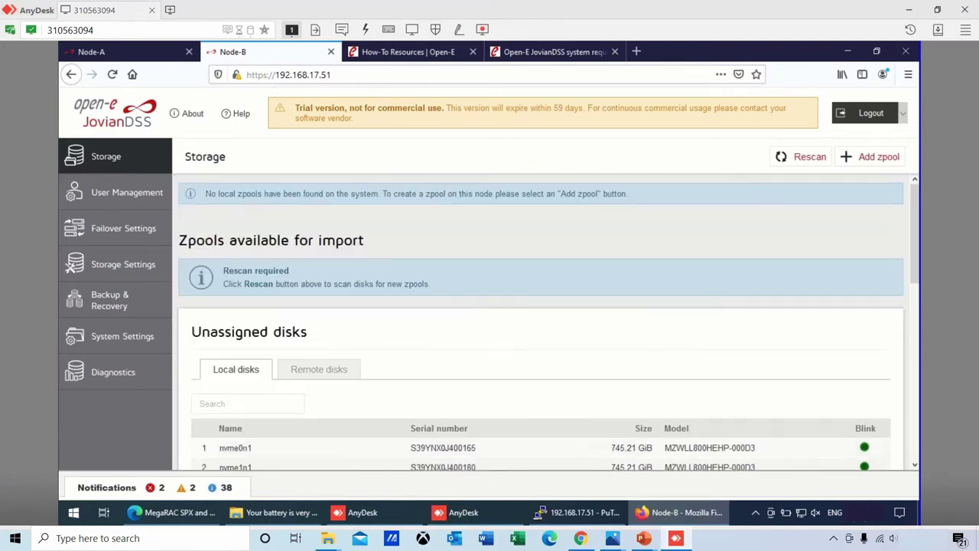
Step: Start a new zpool on Node-A and add a Z-1 data group containing disks nvme0n1, nvme10n1, nvme11n1, nvme12n1 and nvme13n1
{"action": "left_click", "coordinate": [115, 53]}
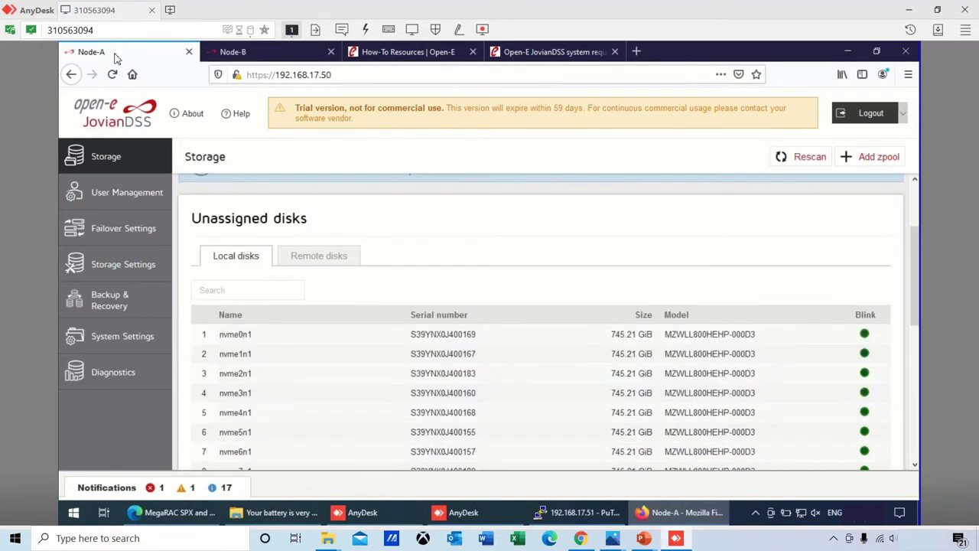
{"action": "left_click", "coordinate": [869, 161]}
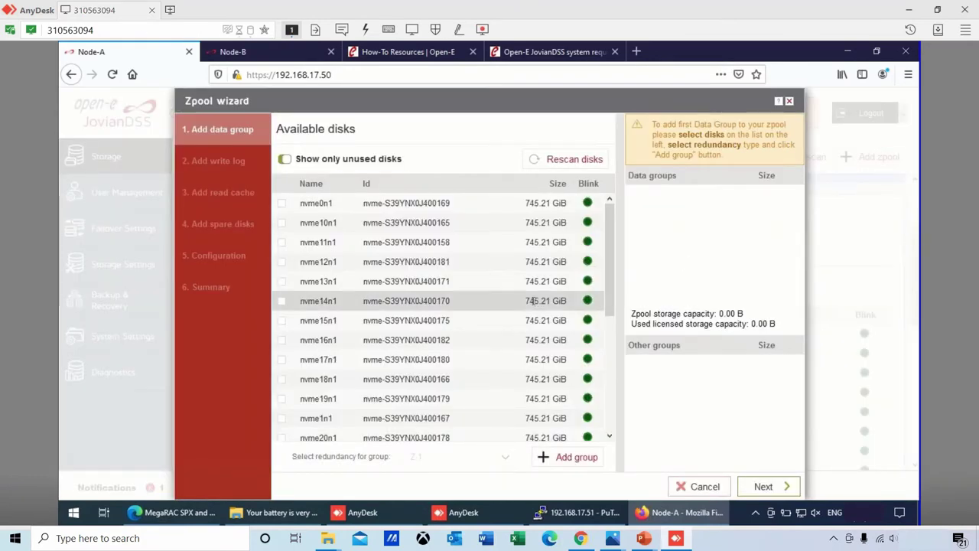
{"action": "left_click", "coordinate": [282, 205]}
{"action": "left_click", "coordinate": [282, 222]}
{"action": "left_click", "coordinate": [281, 243]}
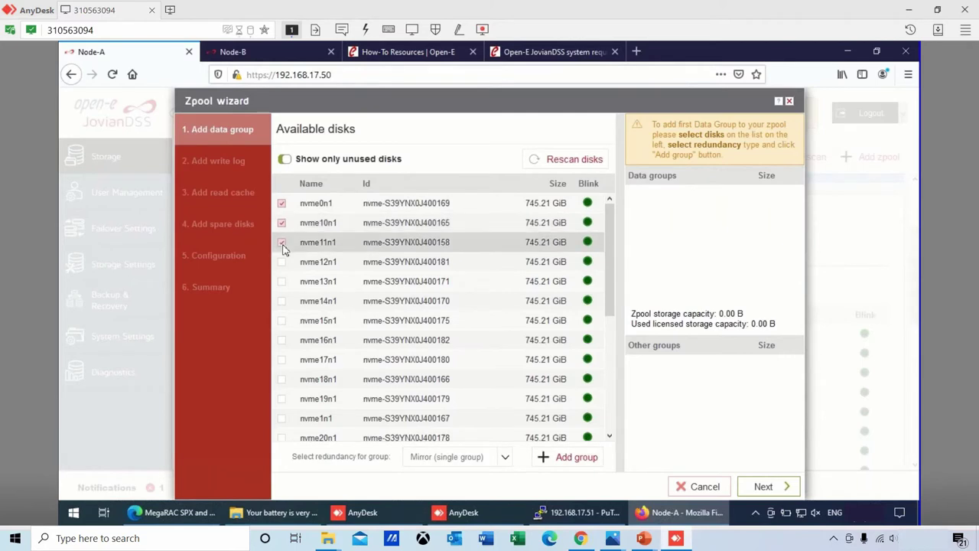
{"action": "left_click", "coordinate": [281, 261]}
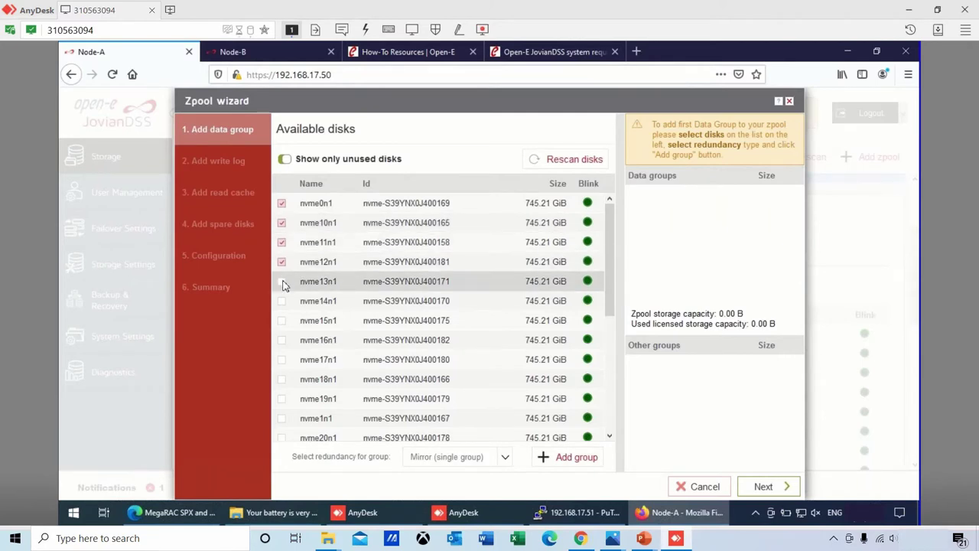
{"action": "left_click", "coordinate": [281, 282]}
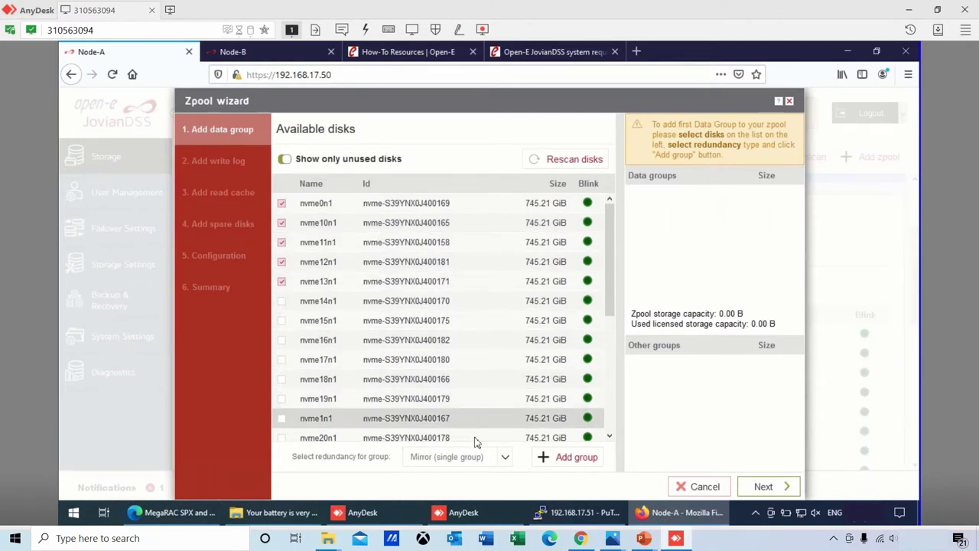
{"action": "left_click", "coordinate": [503, 458]}
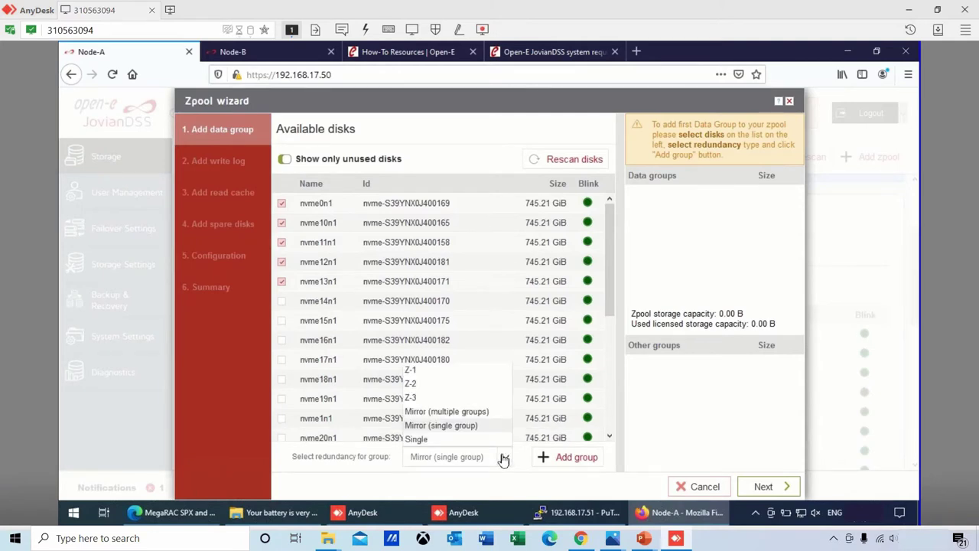
{"action": "left_click", "coordinate": [417, 371]}
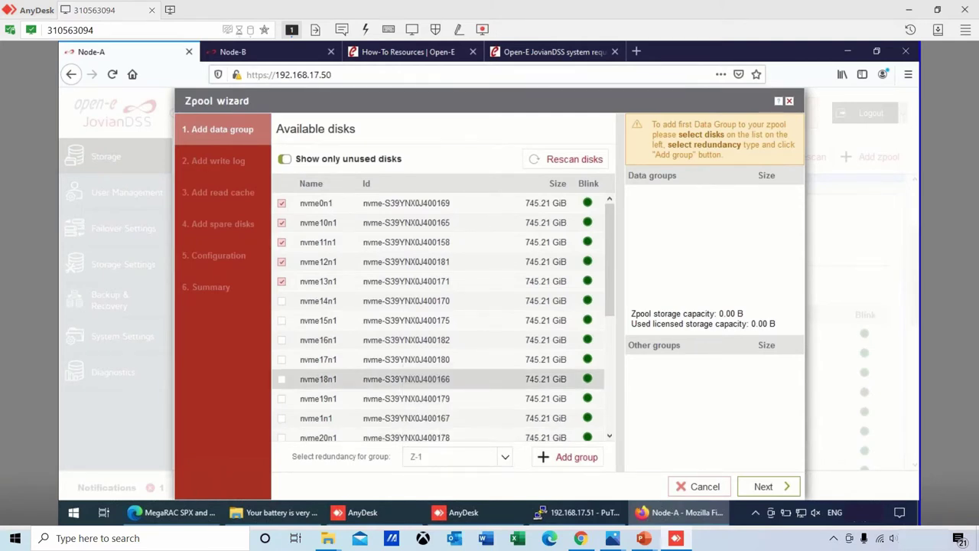
{"action": "left_click", "coordinate": [547, 459]}
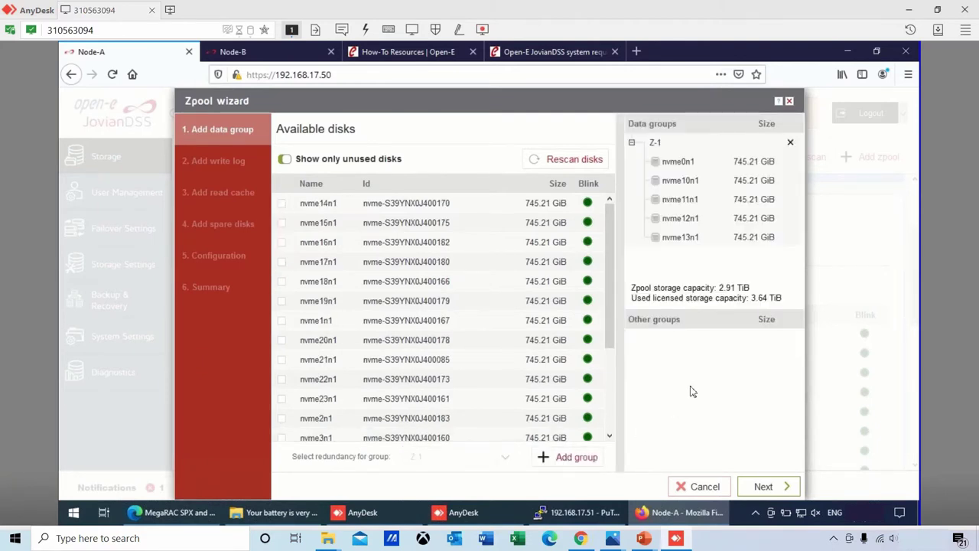
Step: Skip the write log and add disk nvme14n1 to the zpool as a read cache group with Single redundancy
{"action": "left_click", "coordinate": [763, 488]}
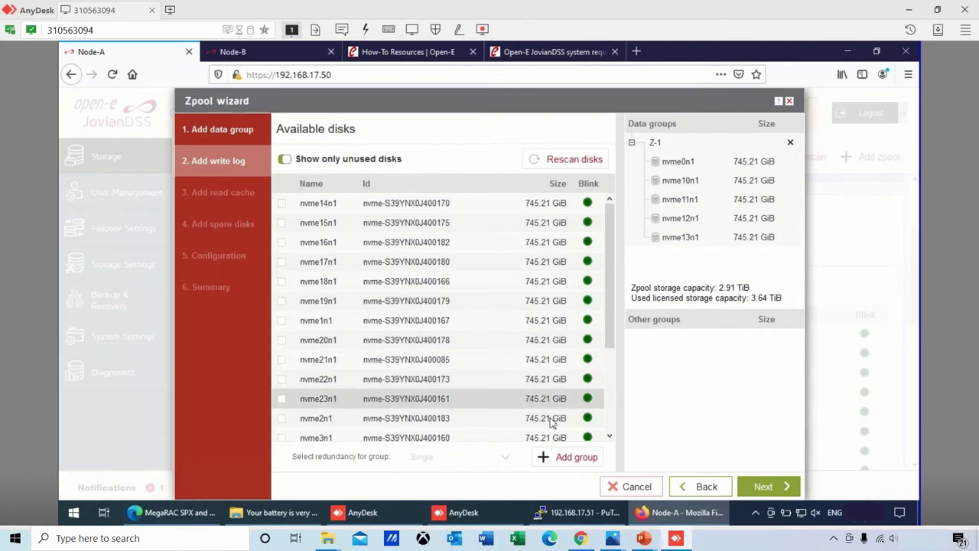
{"action": "left_click", "coordinate": [763, 487]}
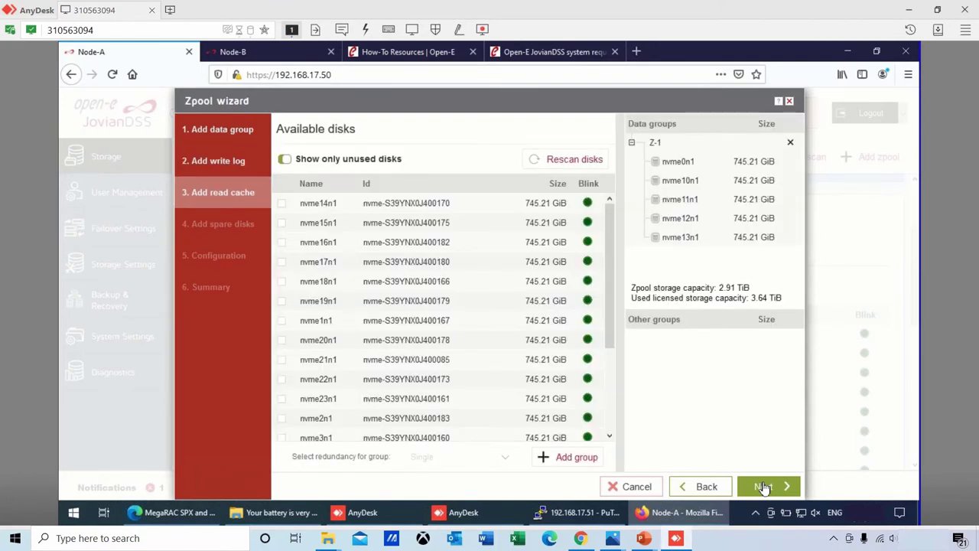
{"action": "left_click", "coordinate": [282, 205]}
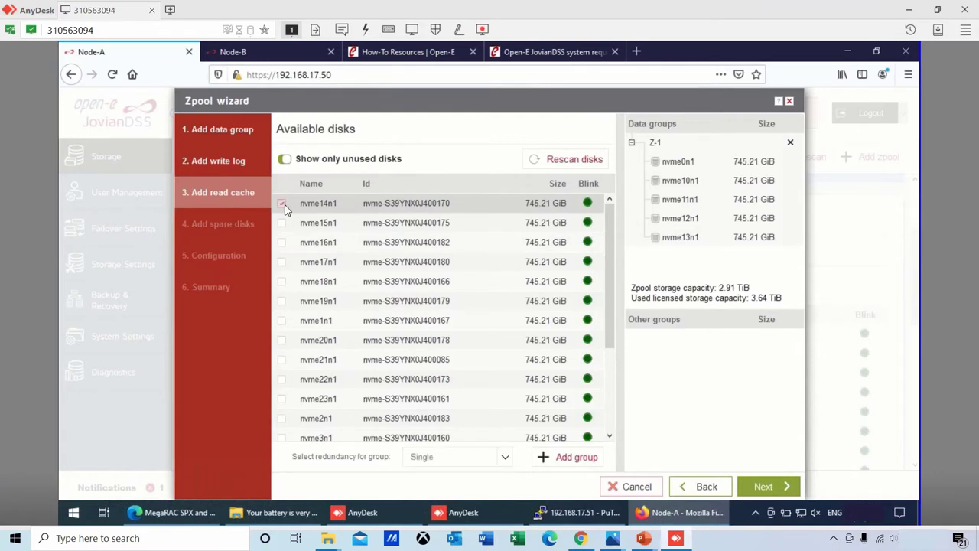
{"action": "left_click", "coordinate": [548, 459]}
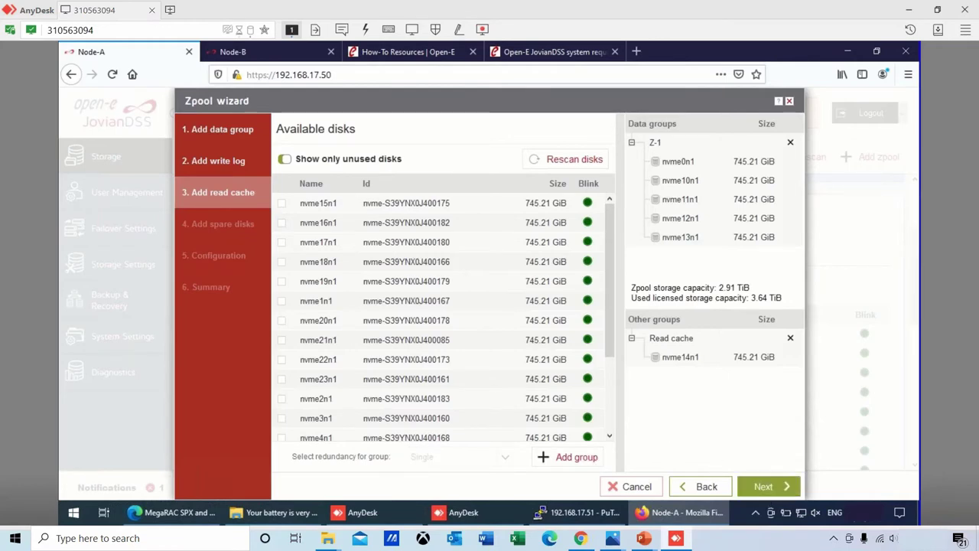
Step: Add disk nvme15n1 to the zpool as a spare disk
{"action": "left_click", "coordinate": [775, 496]}
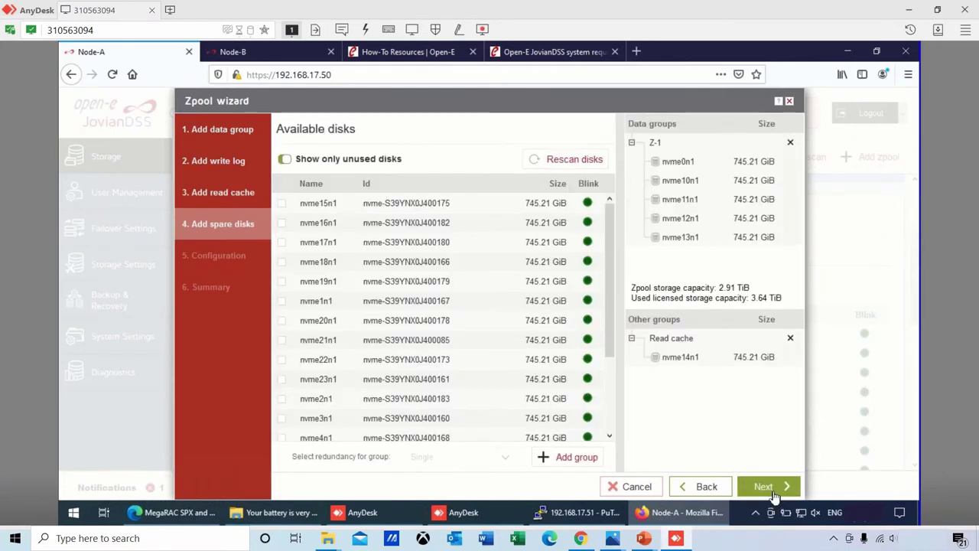
{"action": "left_click", "coordinate": [282, 205]}
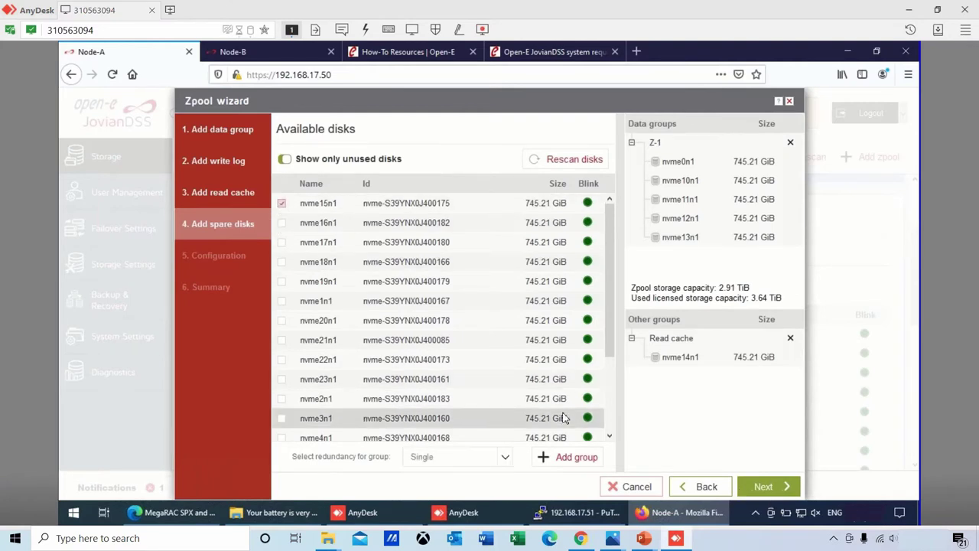
{"action": "left_click", "coordinate": [574, 458]}
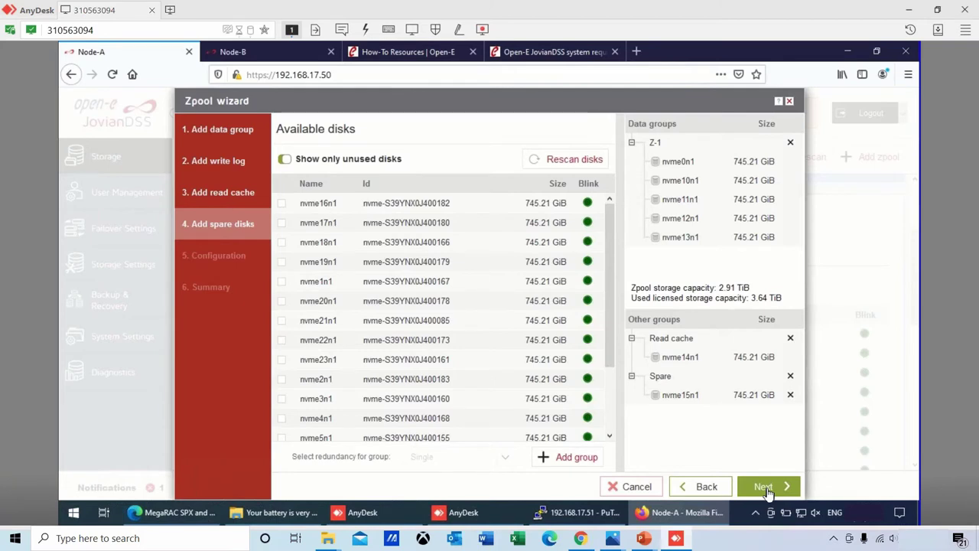
Step: Accept the zpool name Pool-0, create the zpool from the summary and expand its details on the storage page
{"action": "left_click", "coordinate": [763, 488]}
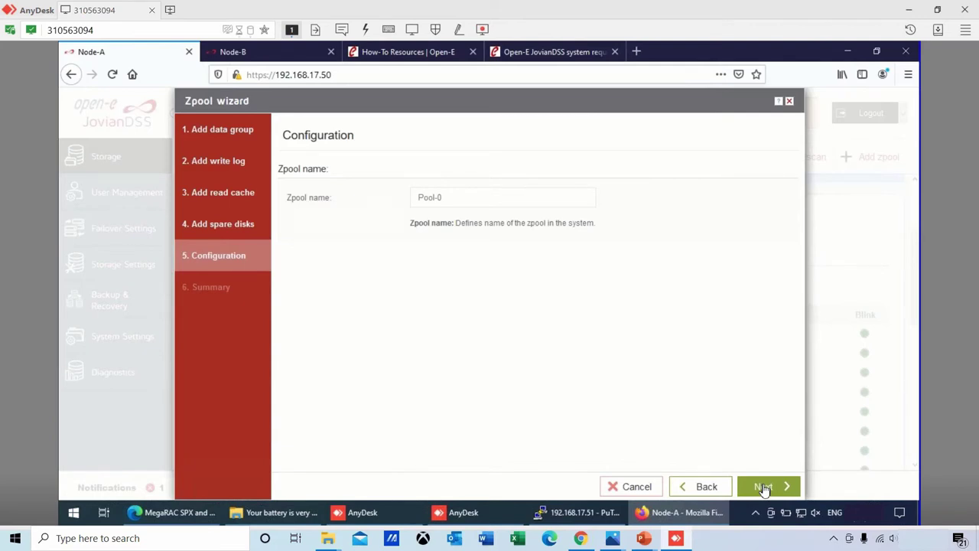
{"action": "left_click", "coordinate": [764, 488]}
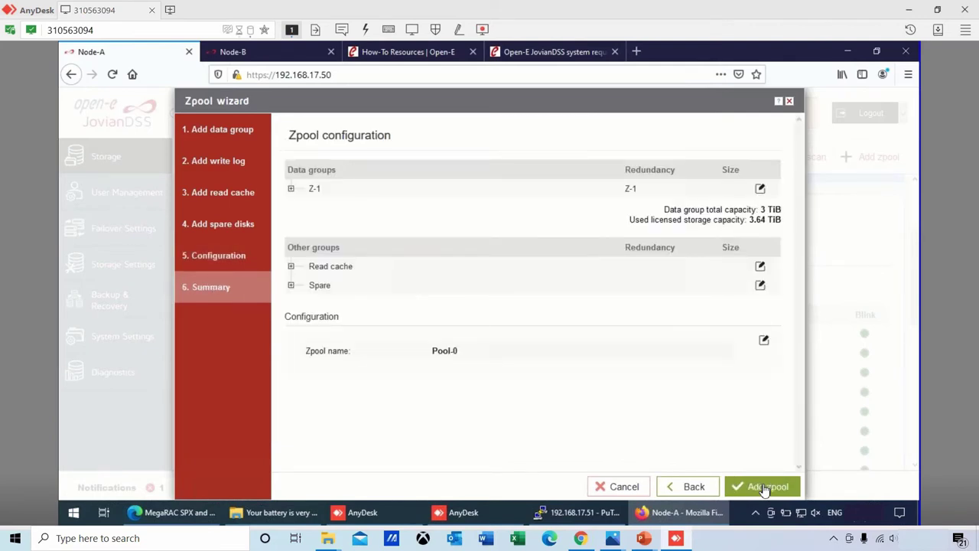
{"action": "left_click", "coordinate": [764, 487]}
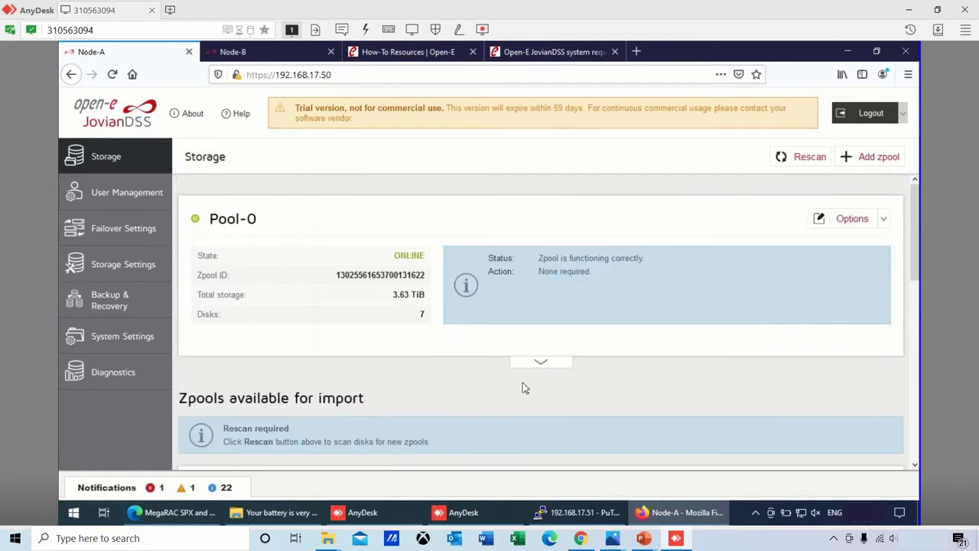
{"action": "left_click", "coordinate": [540, 364]}
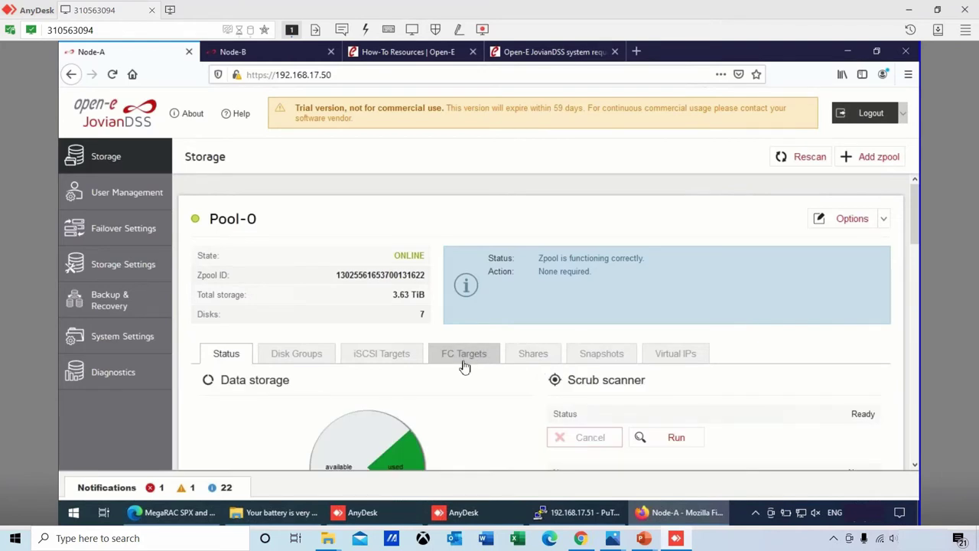
Step: Start another data group for Pool-0 and select disks nvme16n1, nvme17n1, nvme18n1, nvme19n1 and nvme1n1
{"action": "left_click", "coordinate": [293, 355]}
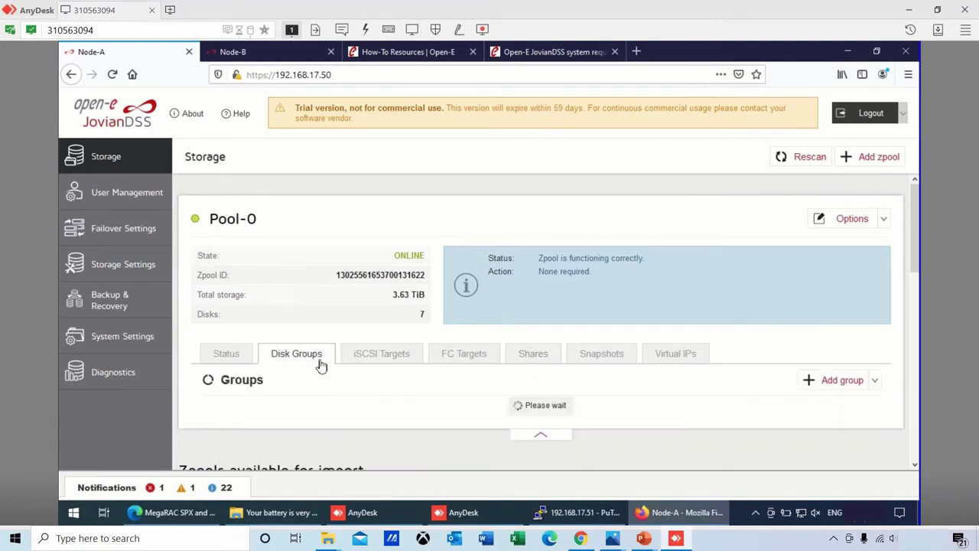
{"action": "scroll", "coordinate": [432, 393], "scroll_direction": "down", "scroll_amount": 1}
{"action": "scroll", "coordinate": [432, 393], "scroll_direction": "down", "scroll_amount": 2}
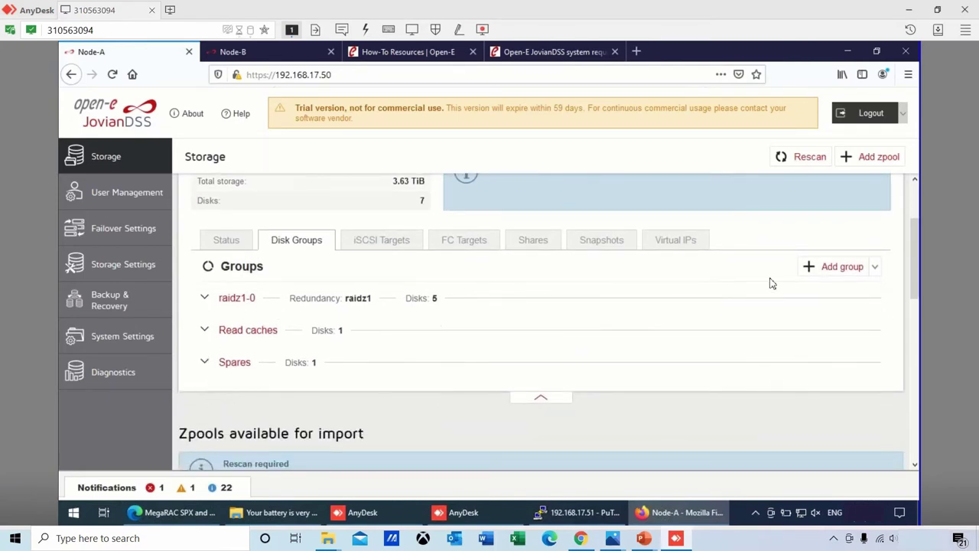
{"action": "left_click", "coordinate": [873, 271]}
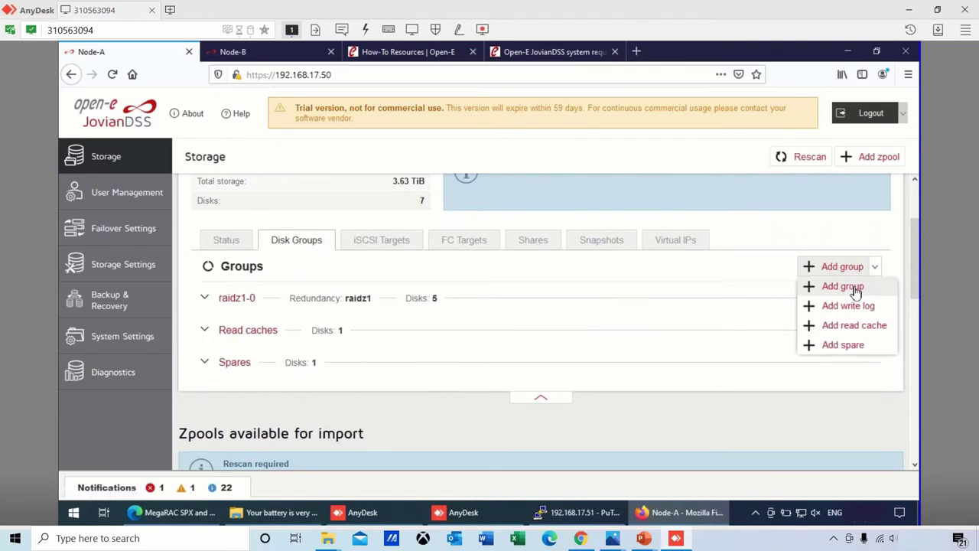
{"action": "left_click", "coordinate": [856, 291]}
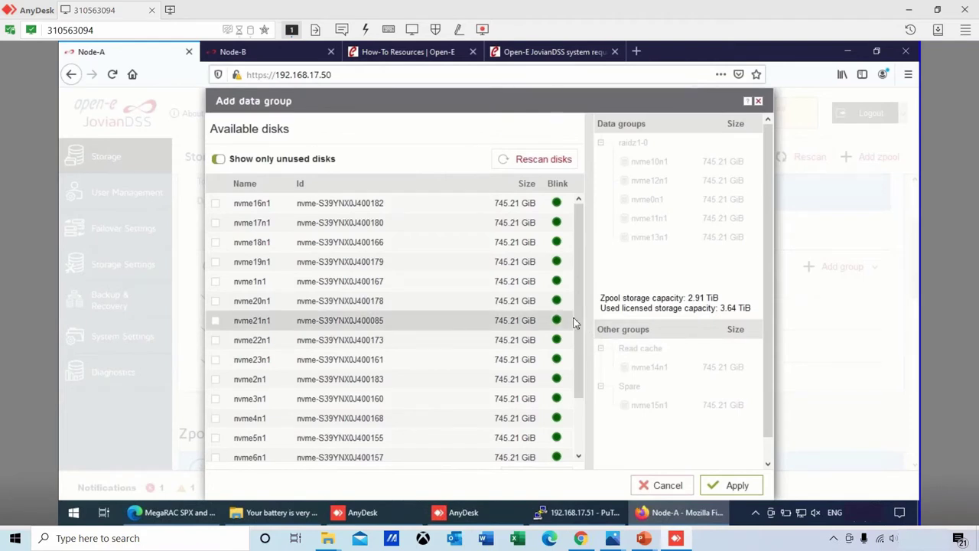
{"action": "left_click", "coordinate": [217, 205]}
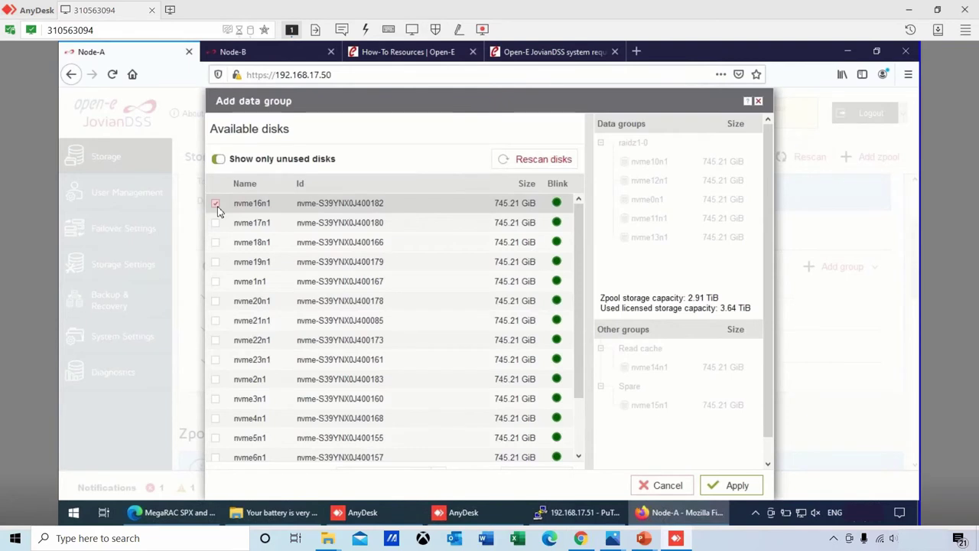
{"action": "left_click", "coordinate": [215, 223]}
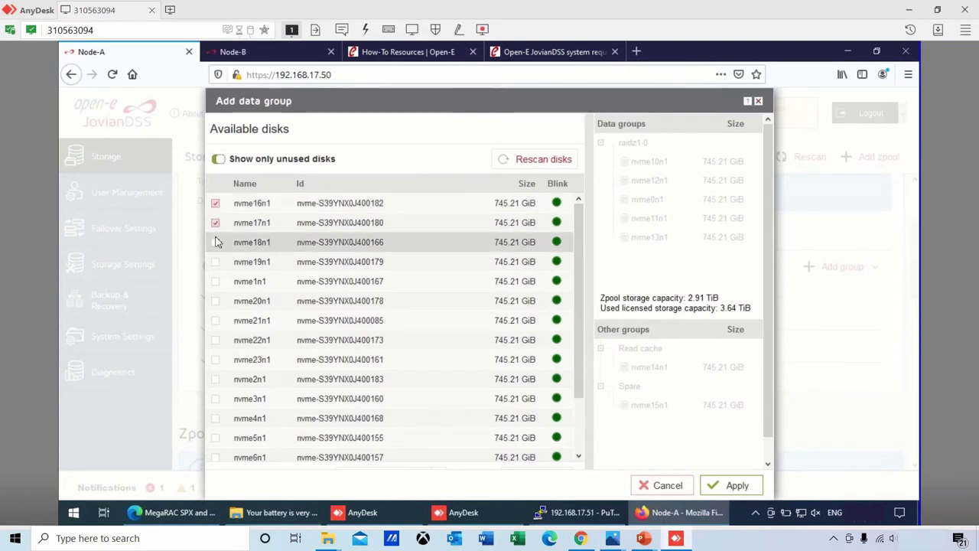
{"action": "left_click", "coordinate": [216, 244]}
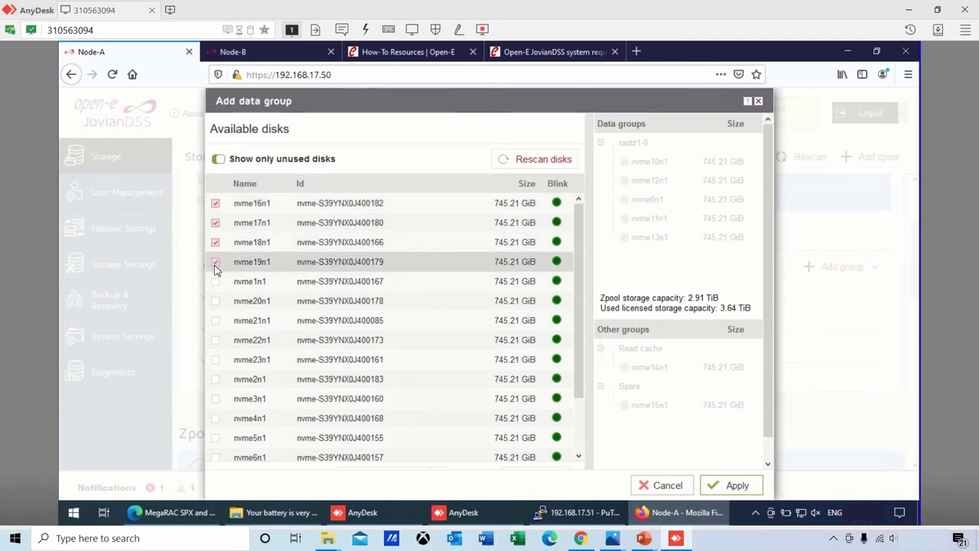
{"action": "left_click", "coordinate": [216, 281]}
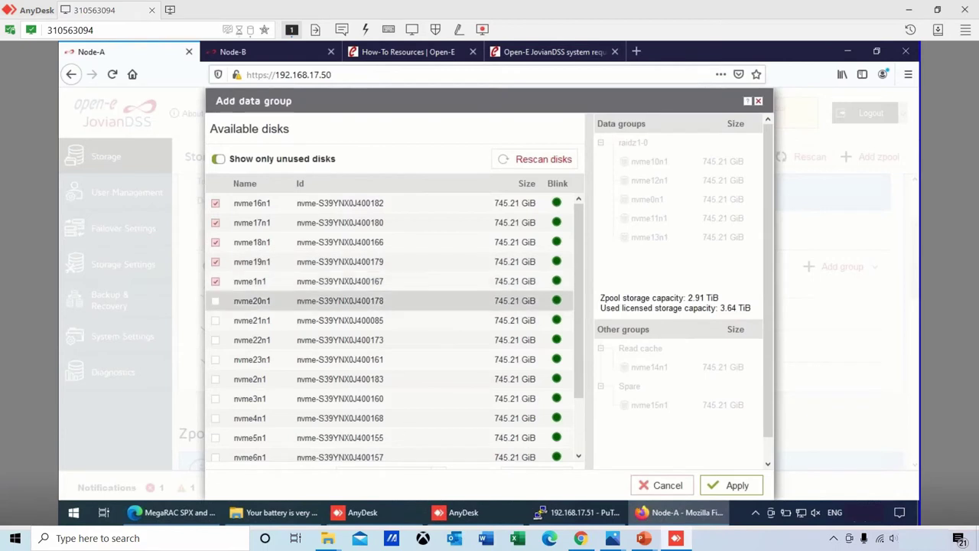
Step: Set the new data group's redundancy to Z-1, add the group and apply it to the zpool
{"action": "scroll", "coordinate": [579, 444], "scroll_direction": "down", "scroll_amount": 3}
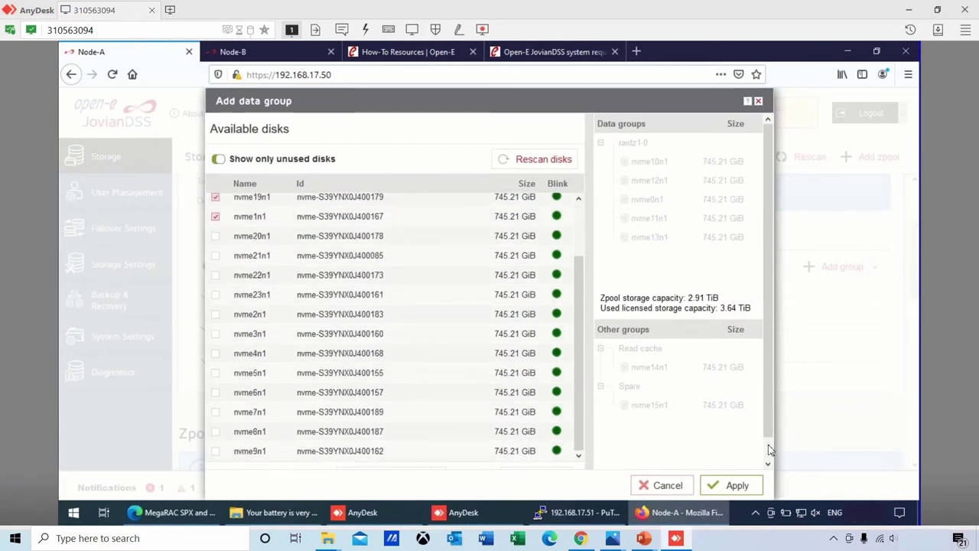
{"action": "scroll", "coordinate": [769, 450], "scroll_direction": "down", "scroll_amount": 2}
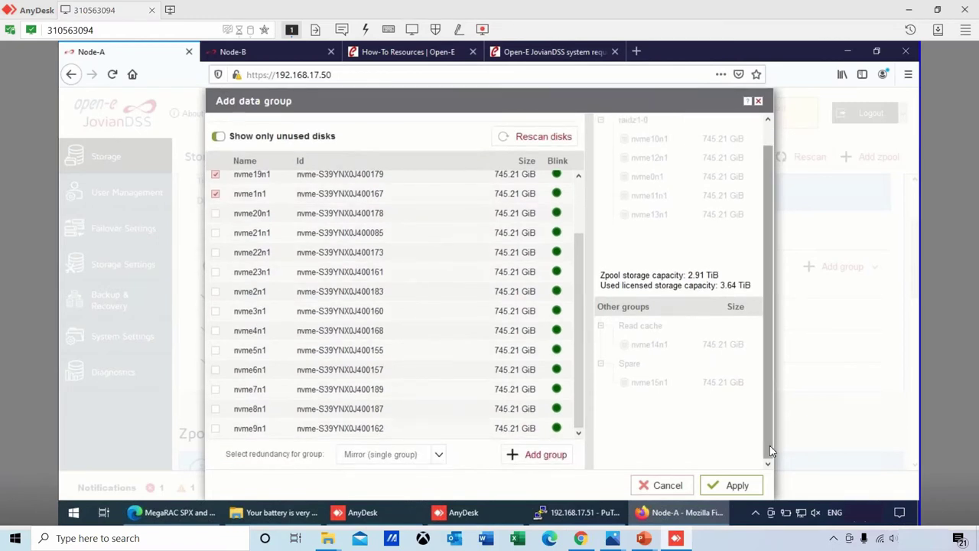
{"action": "left_click", "coordinate": [440, 457]}
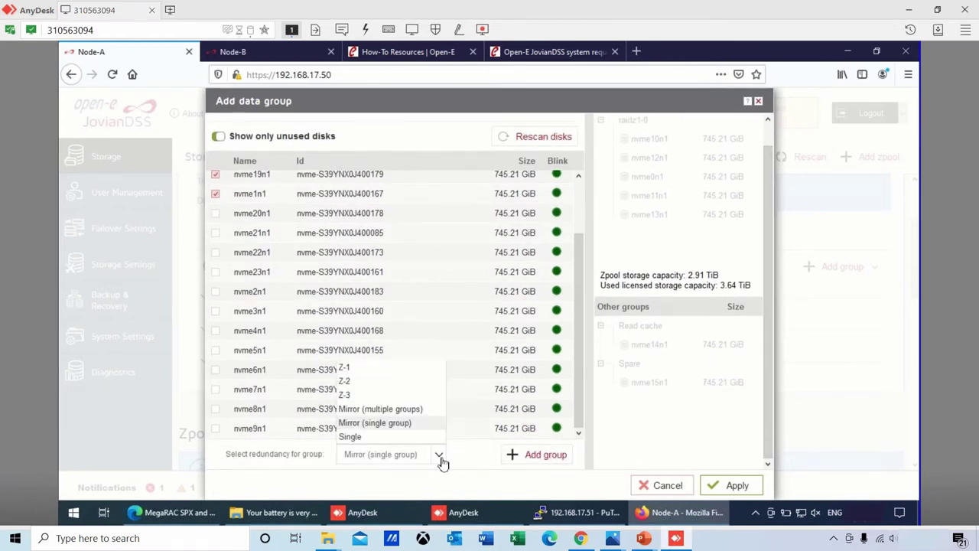
{"action": "left_click", "coordinate": [345, 368]}
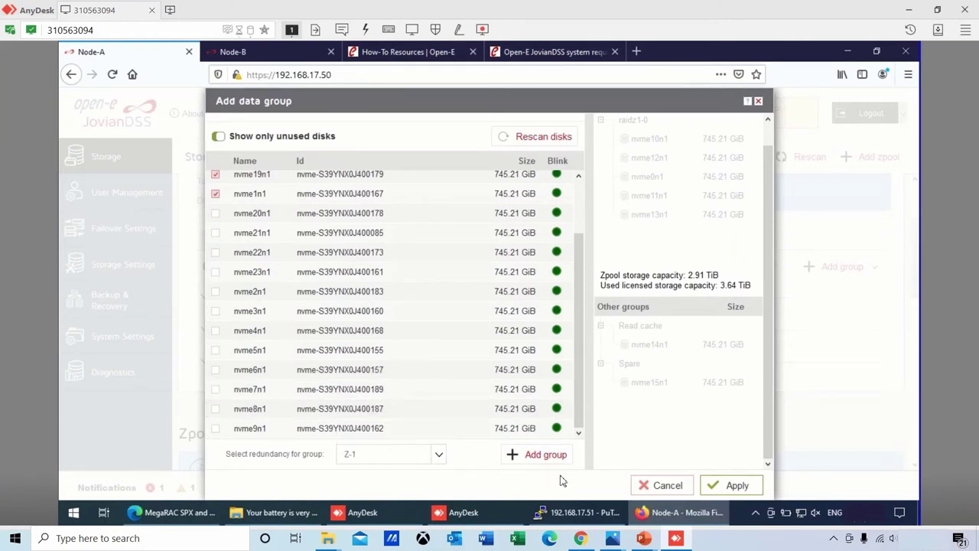
{"action": "left_click", "coordinate": [539, 457]}
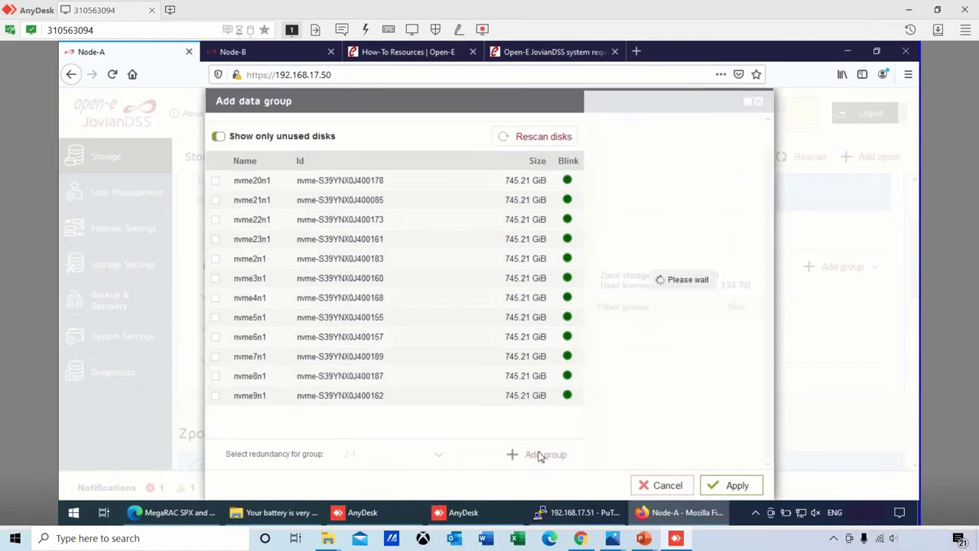
{"action": "left_click", "coordinate": [739, 488]}
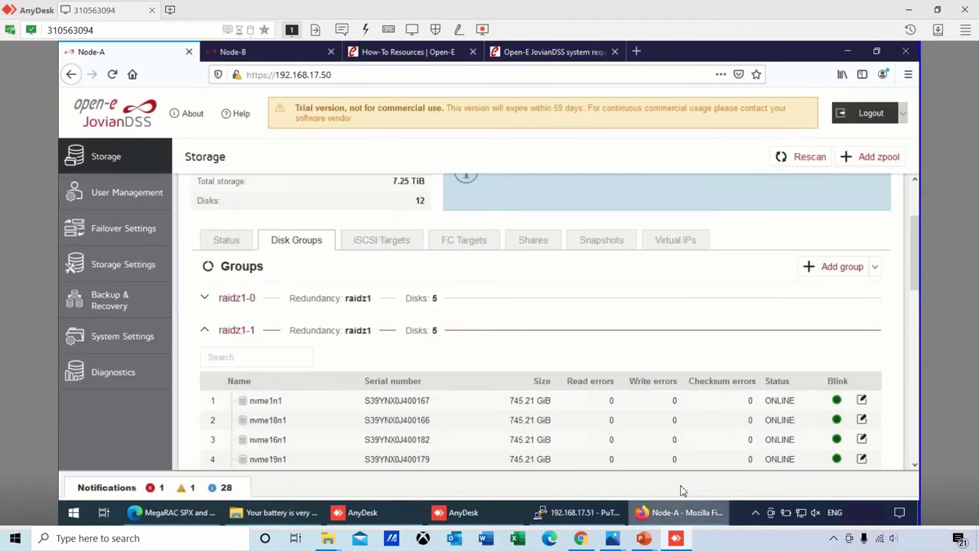
Step: Start a new iSCSI target on Pool-0 with the default name iqn.2021-05.iscsi:node-a.target0 and begin adding a zvol for it
{"action": "left_click", "coordinate": [399, 244]}
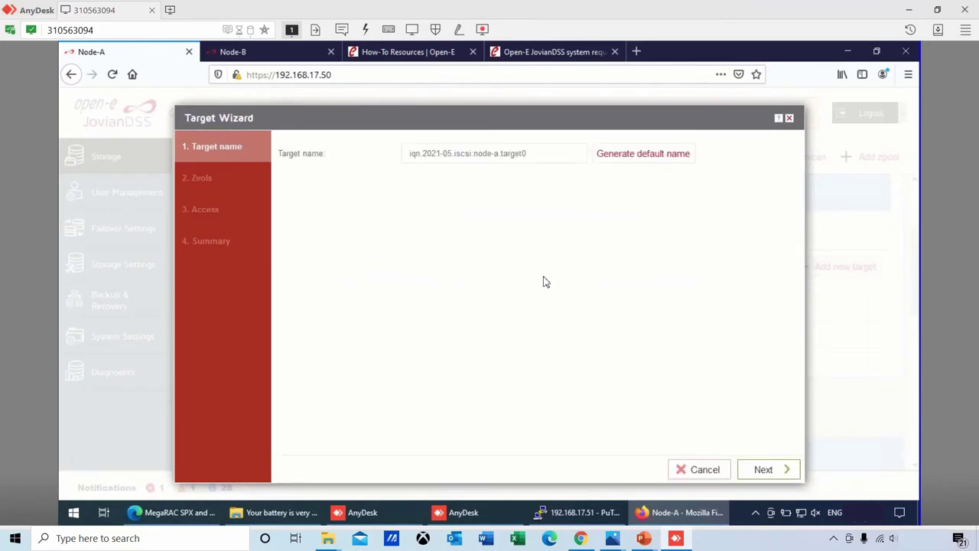
{"action": "left_click", "coordinate": [784, 469]}
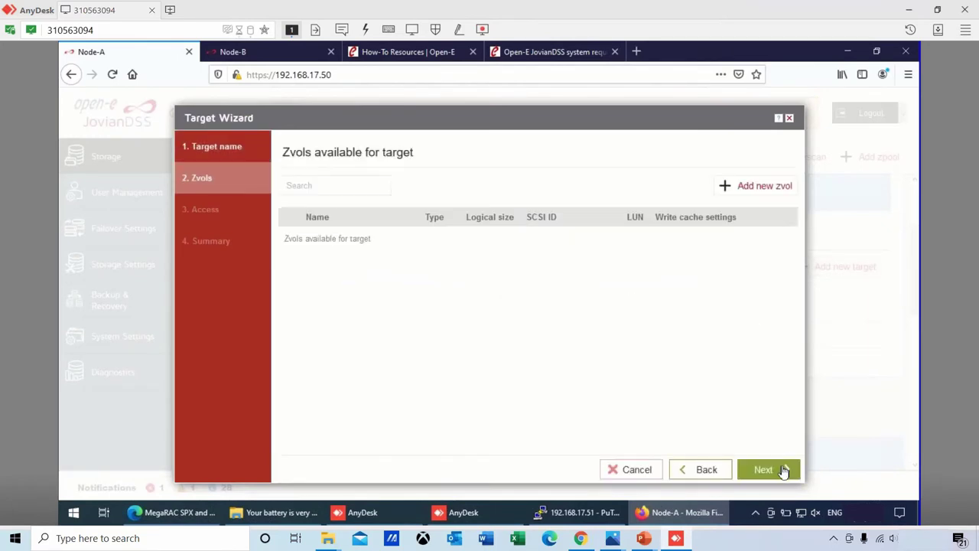
{"action": "left_click", "coordinate": [746, 190]}
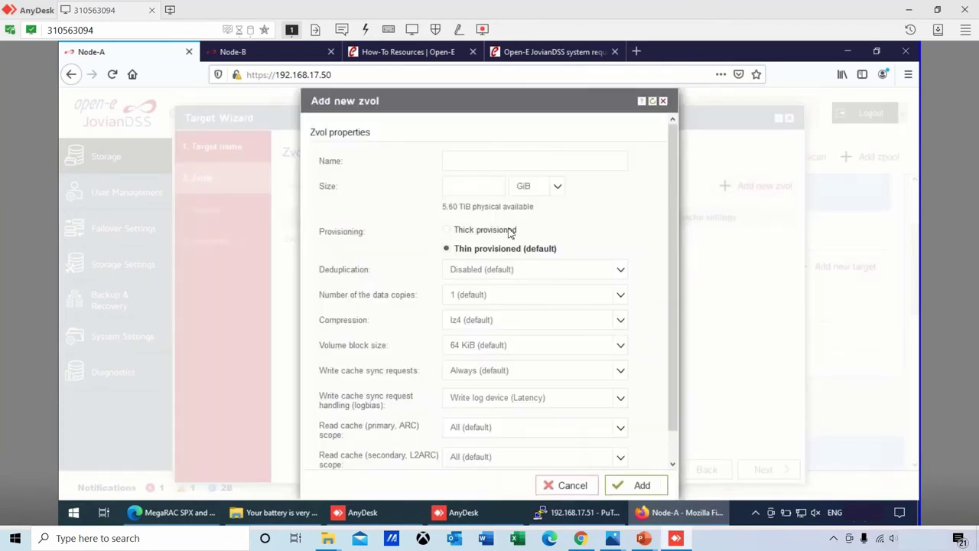
Step: Name the zvol zvol-00, set its size to 1 TiB and make it thick provisioned
{"action": "left_click", "coordinate": [485, 165]}
{"action": "type", "text": "zvol-00"}
{"action": "left_click", "coordinate": [532, 191]}
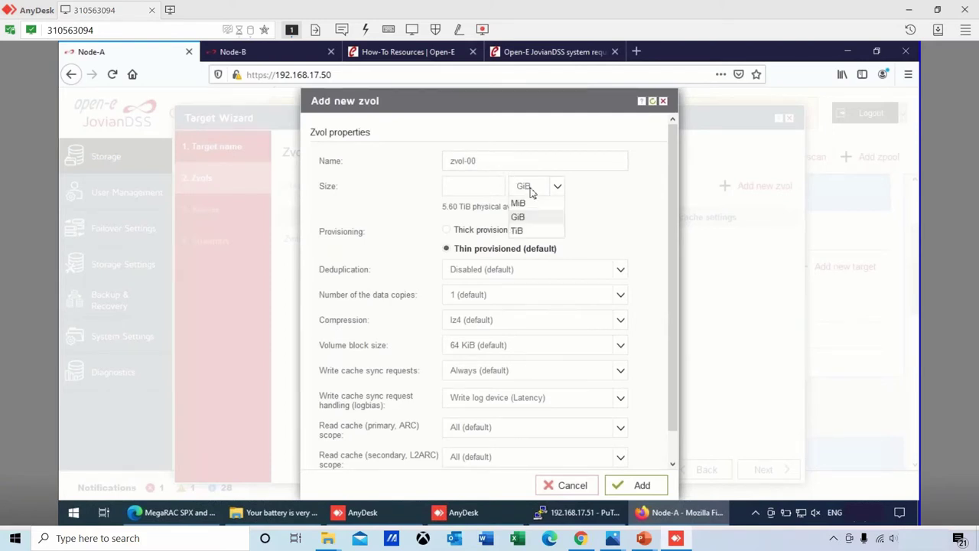
{"action": "left_click", "coordinate": [527, 232]}
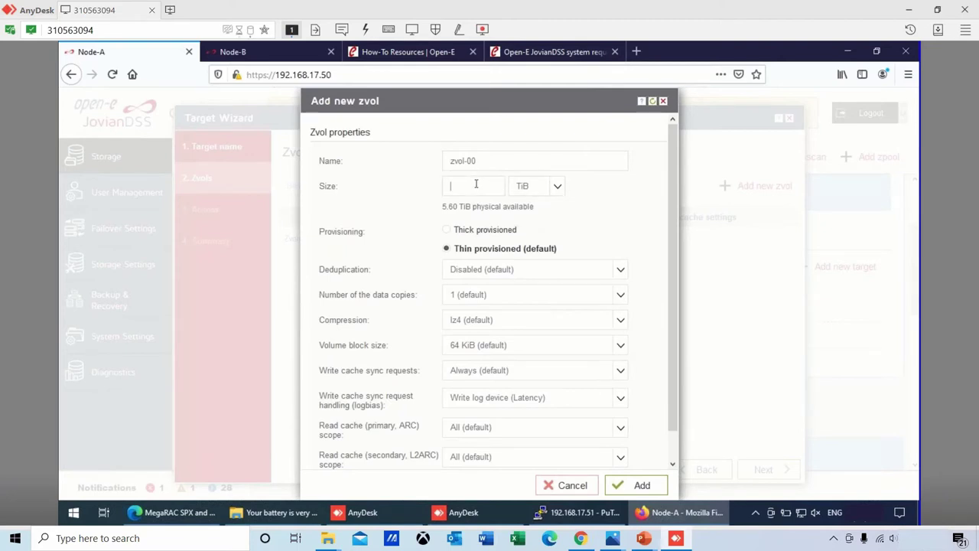
{"action": "type", "text": "1"}
{"action": "left_click", "coordinate": [475, 234]}
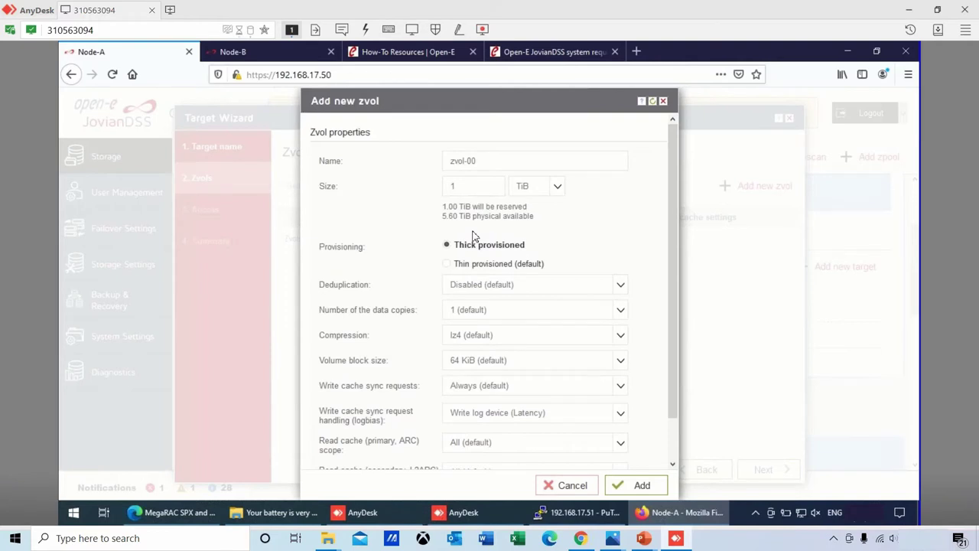
Step: Set the zvol's volume block size to 1 MiB and write cache sync requests to Disabled, and add the zvol
{"action": "left_click", "coordinate": [544, 365]}
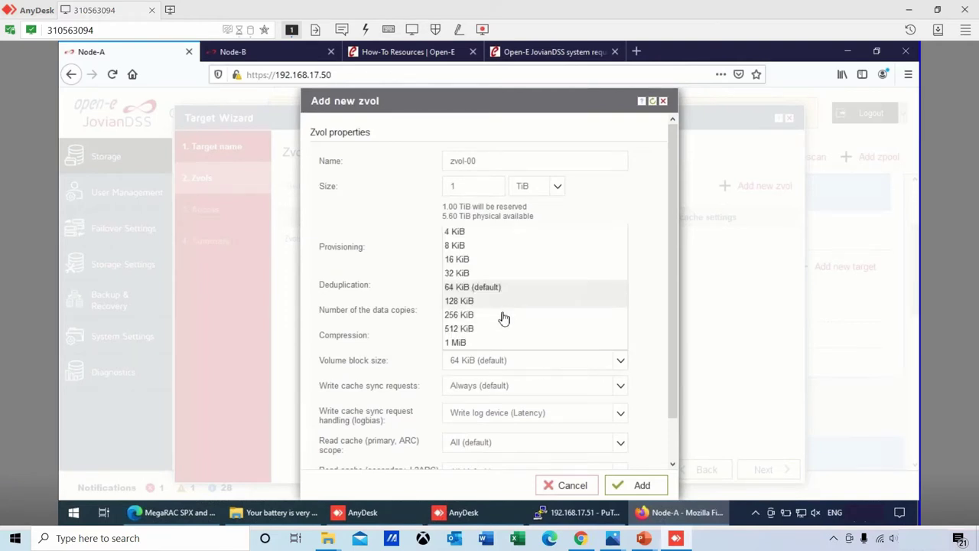
{"action": "left_click", "coordinate": [481, 343]}
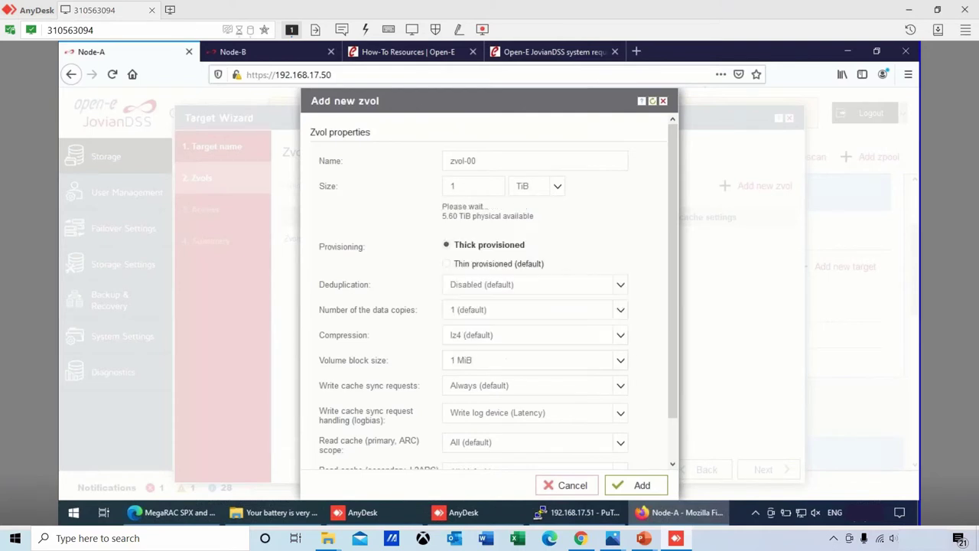
{"action": "left_click", "coordinate": [538, 388]}
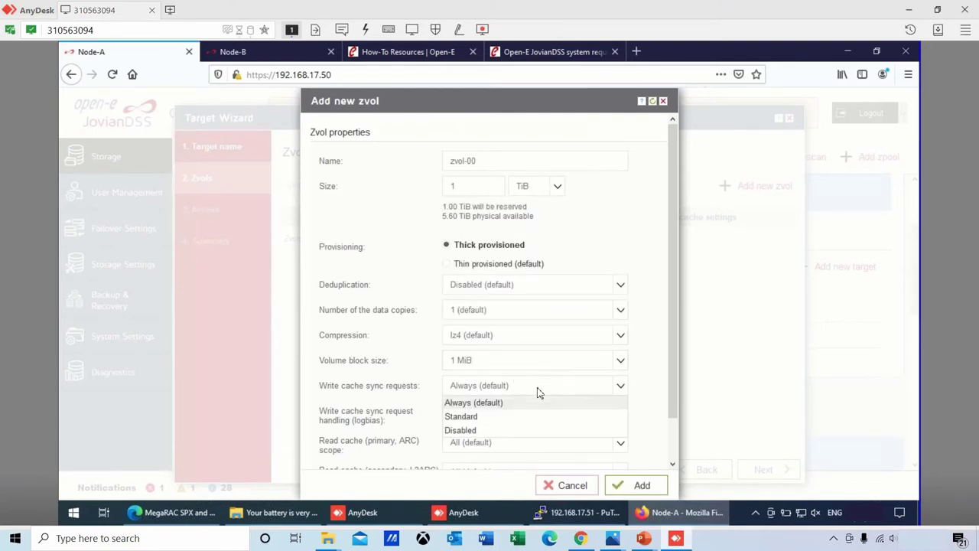
{"action": "left_click", "coordinate": [481, 420]}
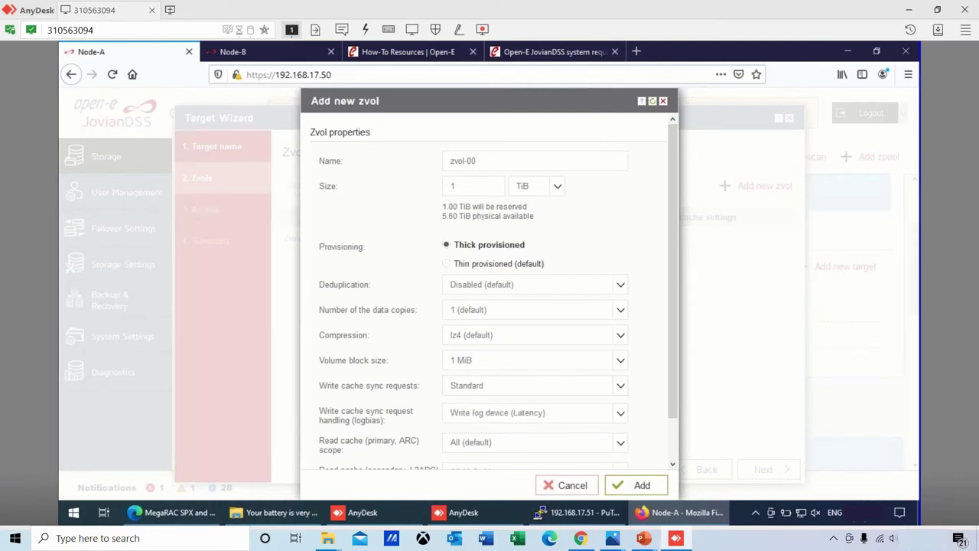
{"action": "left_click", "coordinate": [498, 391]}
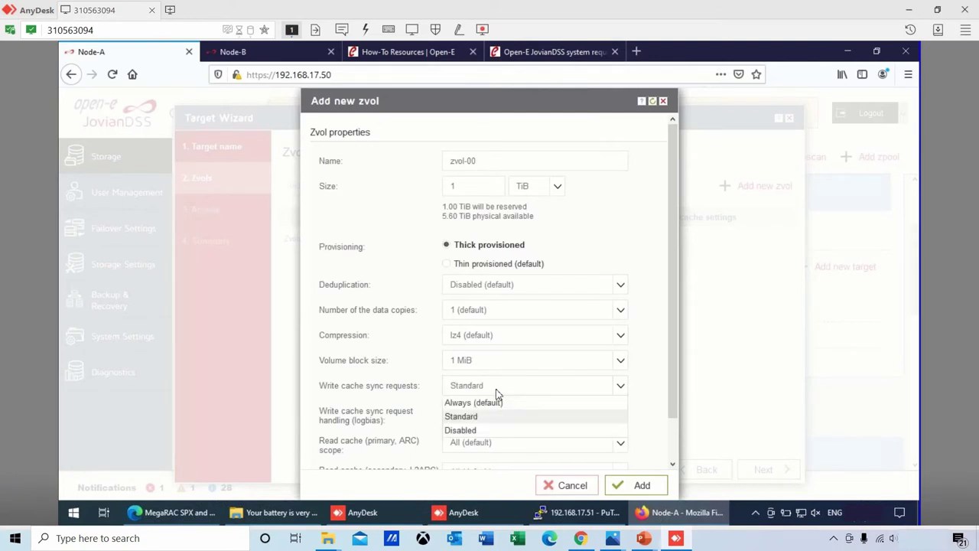
{"action": "left_click", "coordinate": [481, 429]}
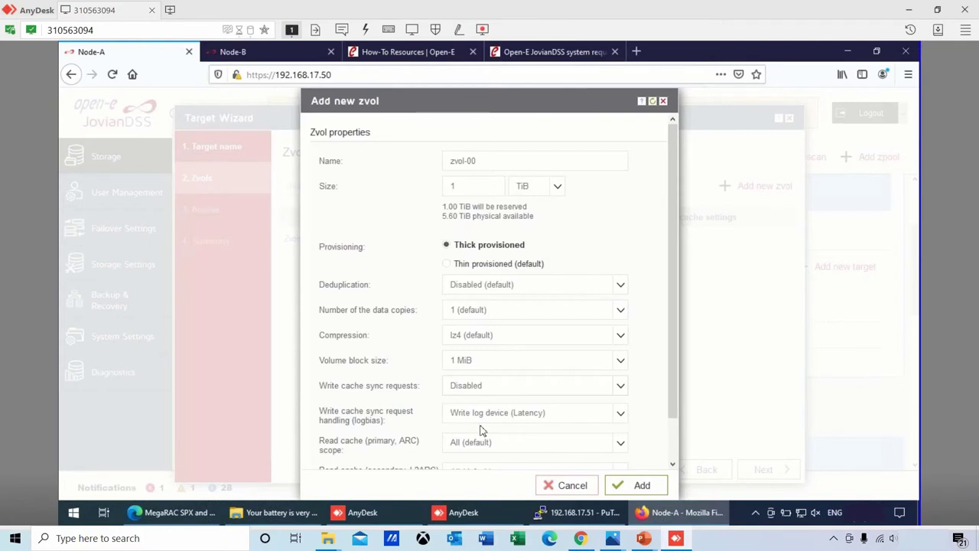
{"action": "left_click", "coordinate": [623, 487]}
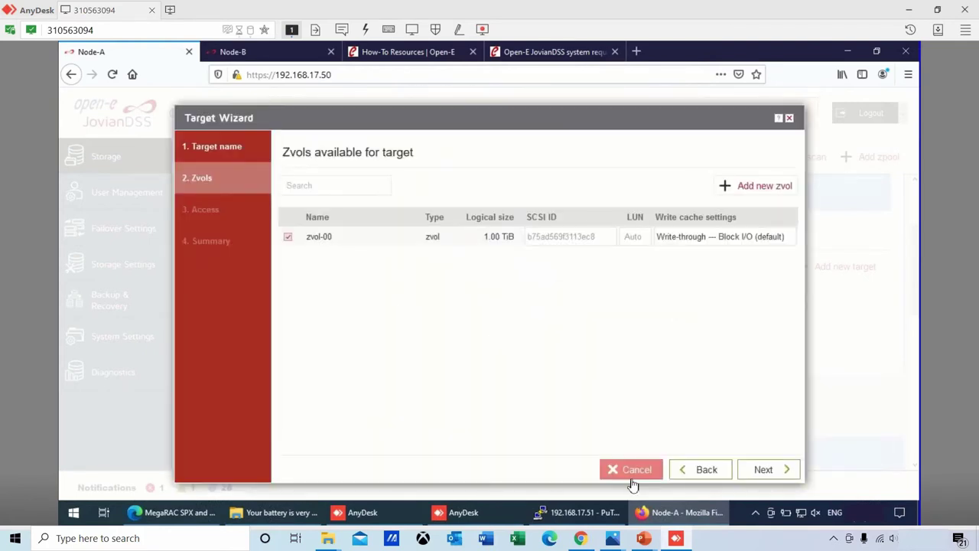
Step: Keep the default zvol attachment and access settings without CHAP or IP restrictions, and create the iSCSI target
{"action": "left_click", "coordinate": [768, 479]}
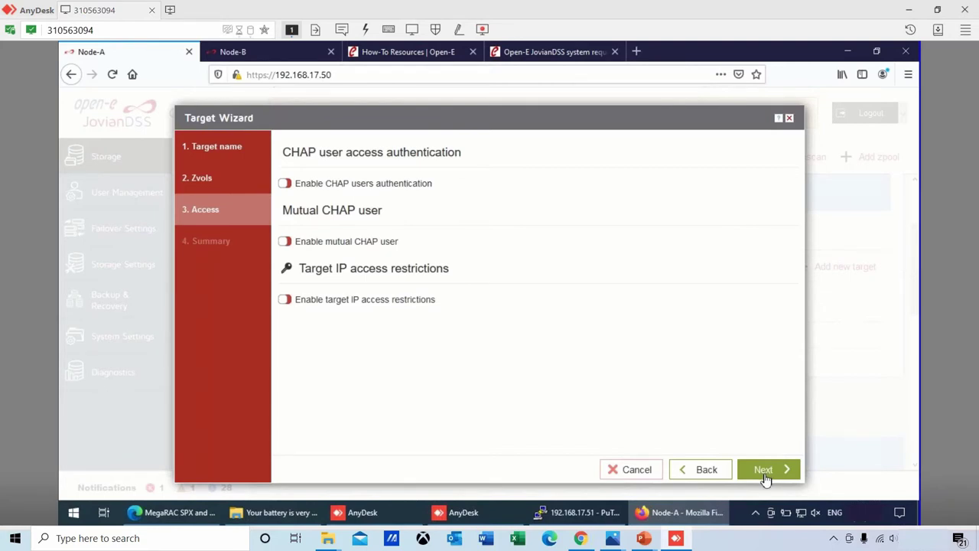
{"action": "left_click", "coordinate": [765, 476]}
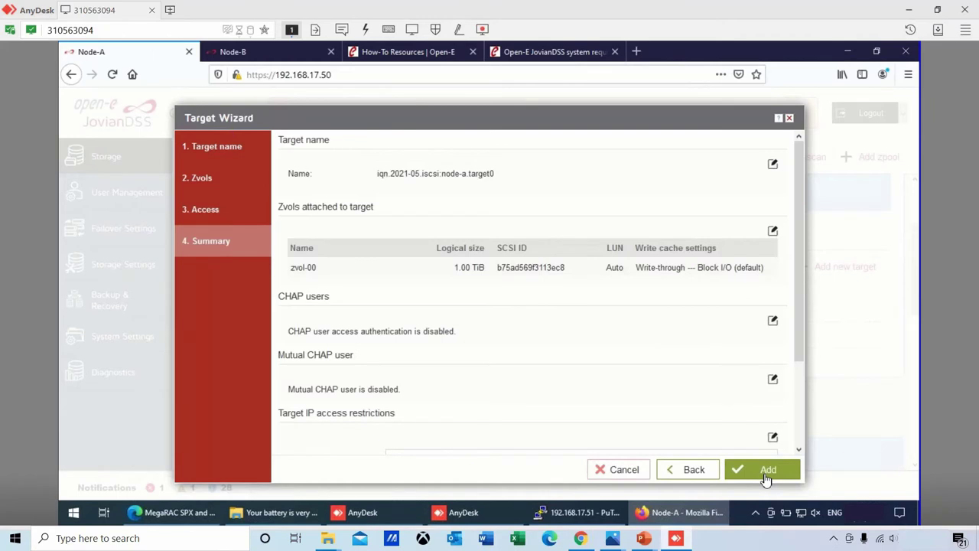
{"action": "left_click", "coordinate": [766, 473]}
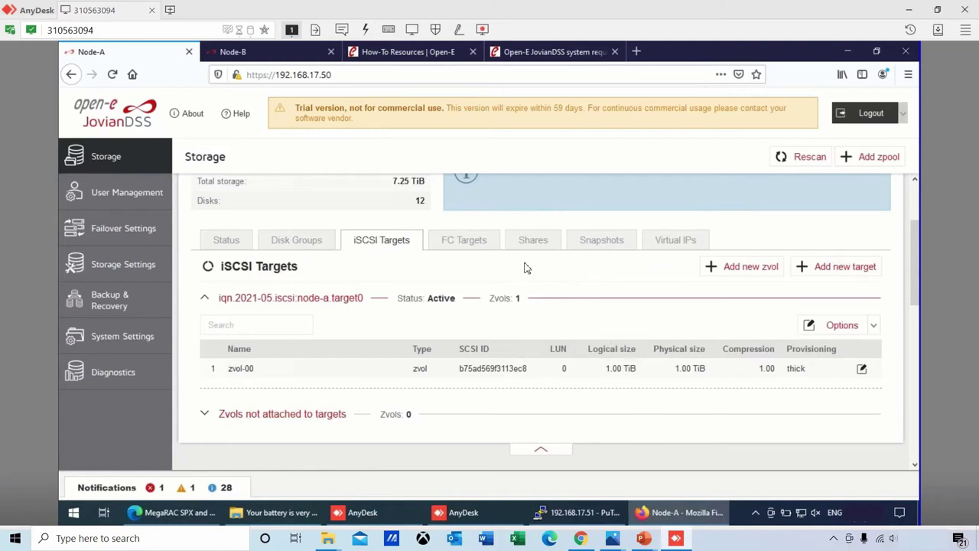
Step: Add a dataset named datadset-00 to Pool-0's shares with write cache sync requests set to Disabled
{"action": "left_click", "coordinate": [533, 240]}
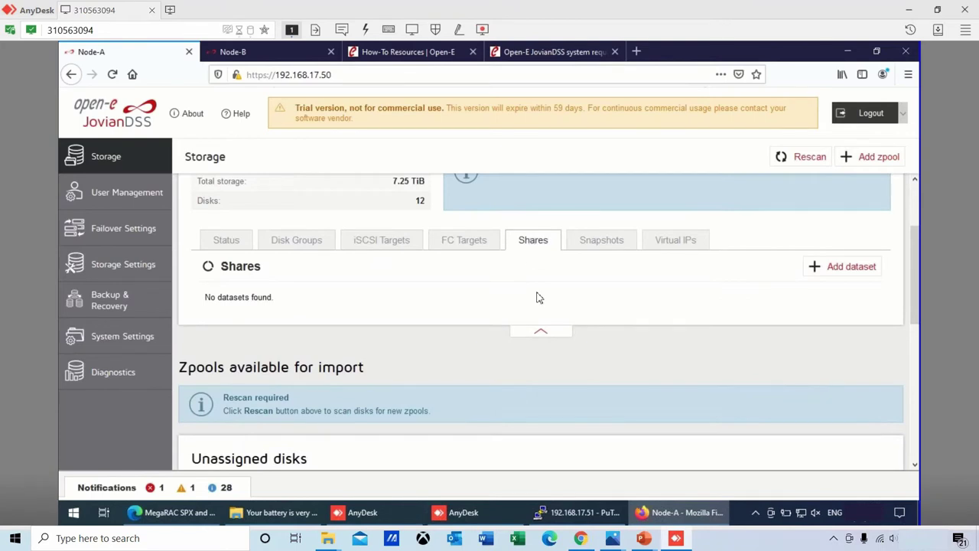
{"action": "left_click", "coordinate": [840, 276]}
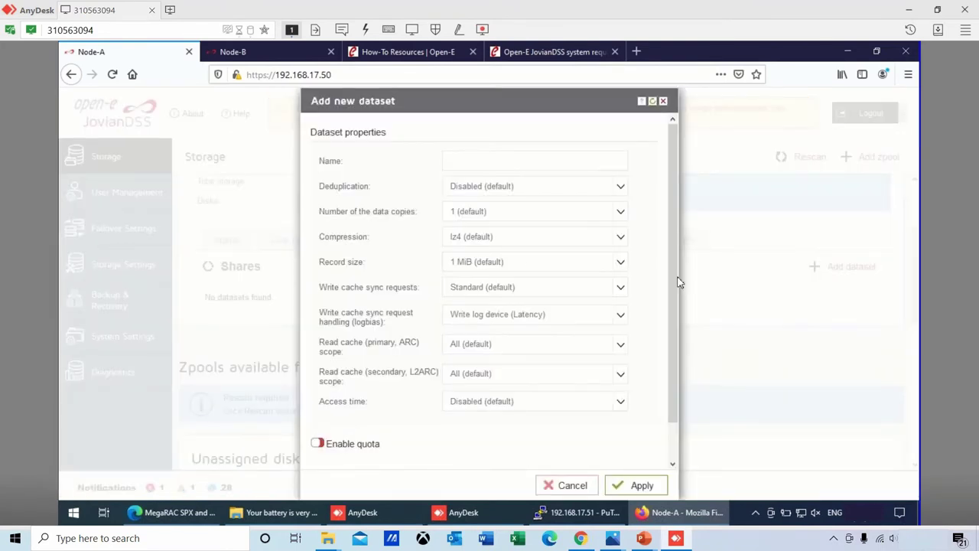
{"action": "left_click", "coordinate": [498, 155]}
{"action": "type", "text": "datadset-00"}
{"action": "left_click", "coordinate": [514, 293]}
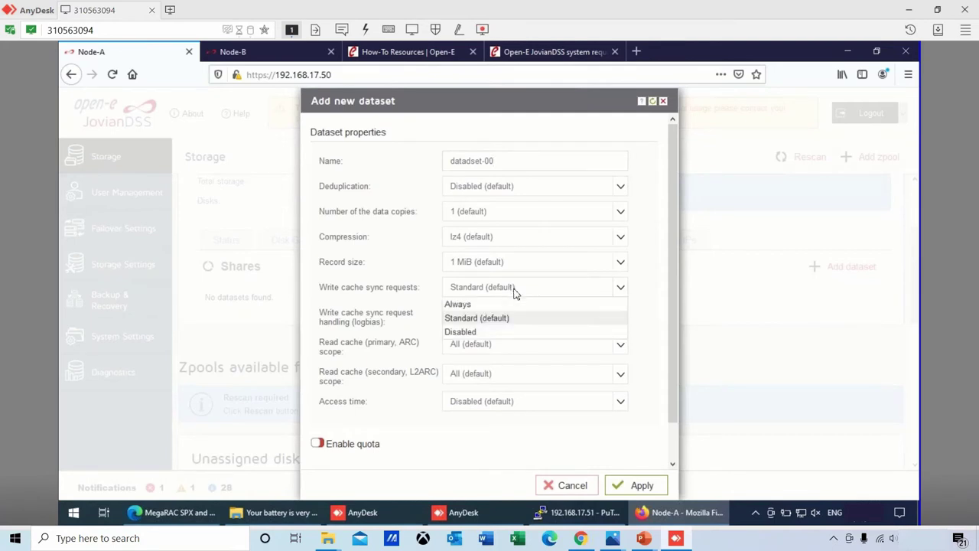
{"action": "left_click", "coordinate": [484, 334]}
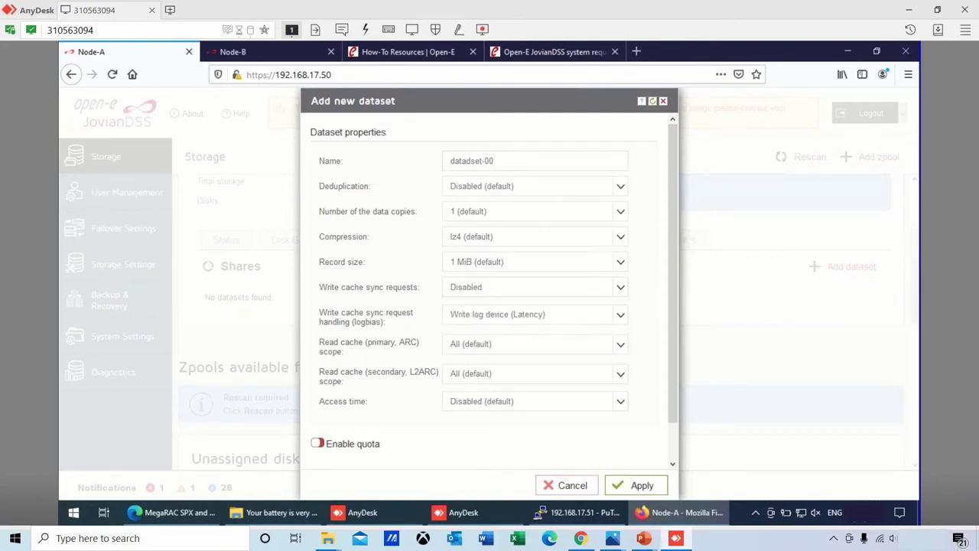
{"action": "left_click", "coordinate": [634, 486]}
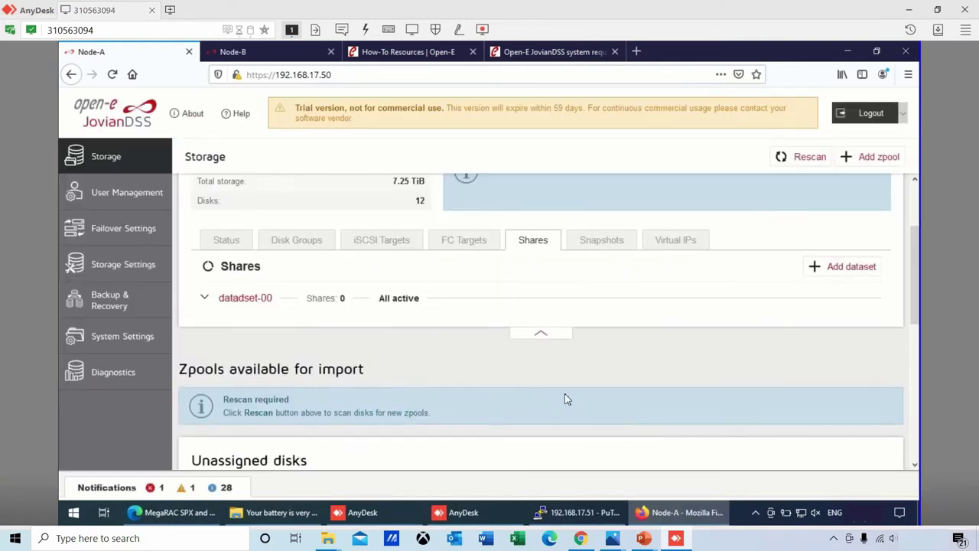
Step: Start a new share in the datadset-00 dataset named data, leaving its path empty to share the whole dataset
{"action": "left_click", "coordinate": [204, 298]}
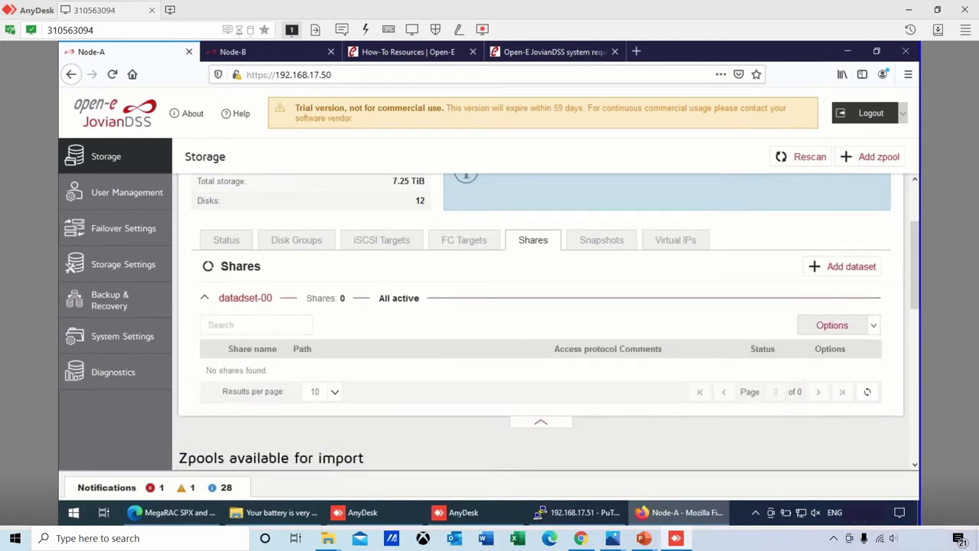
{"action": "left_click", "coordinate": [834, 325]}
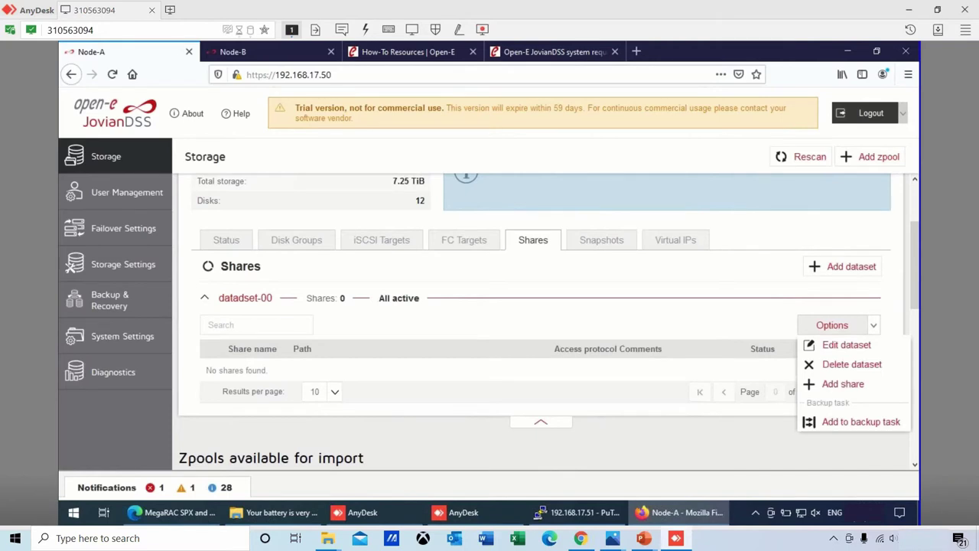
{"action": "left_click", "coordinate": [847, 384]}
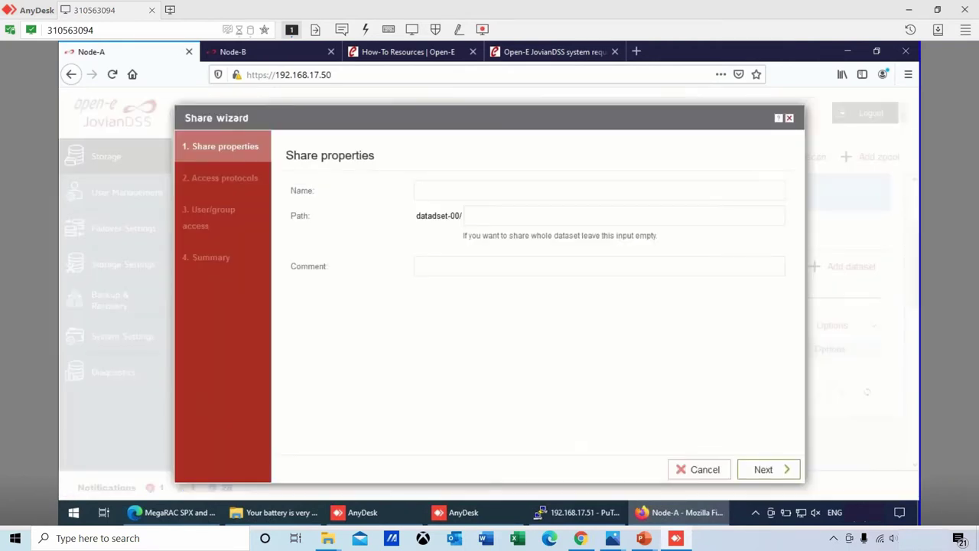
{"action": "left_click", "coordinate": [457, 190]}
{"action": "type", "text": "data"}
{"action": "left_click", "coordinate": [785, 477]}
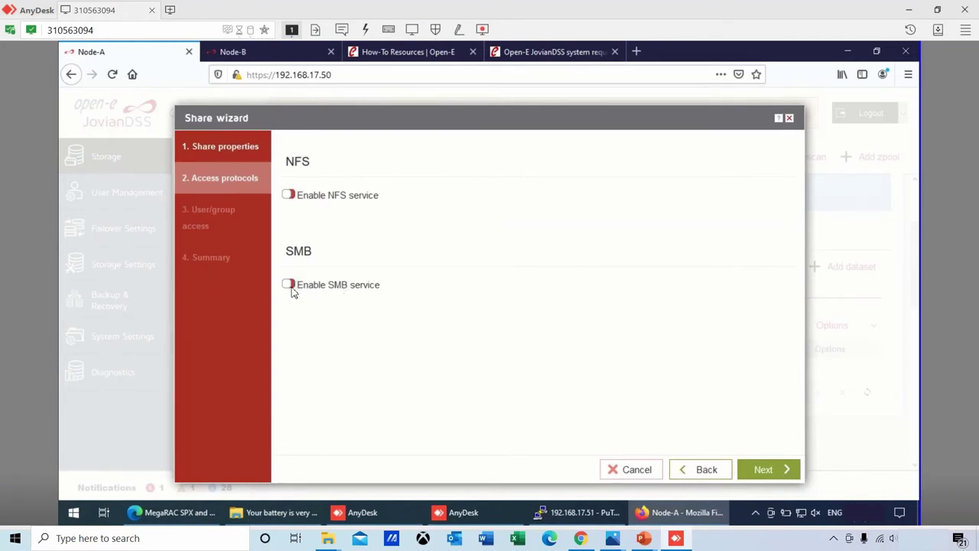
Step: Enable the NFS service with its default access options, leave SMB disabled, and add the share
{"action": "left_click", "coordinate": [288, 196]}
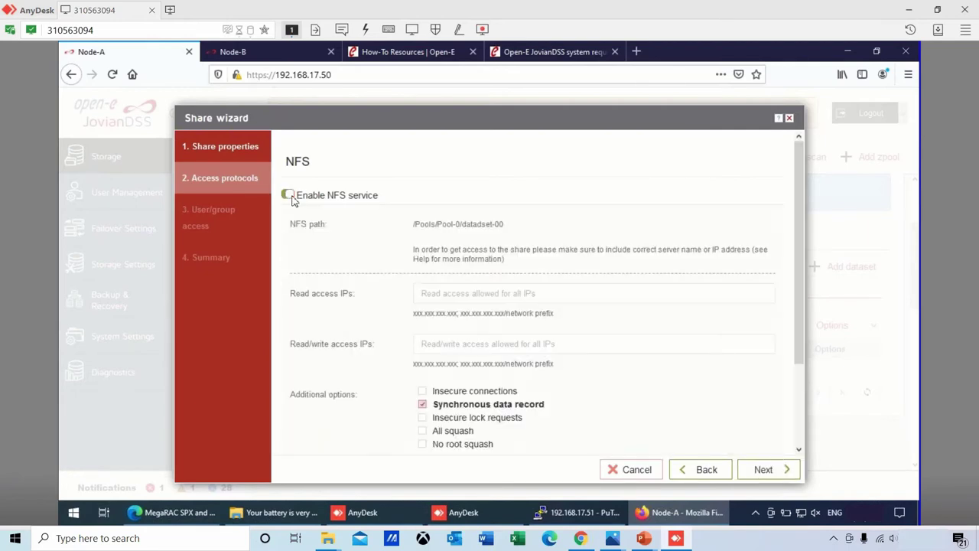
{"action": "left_click", "coordinate": [289, 196]}
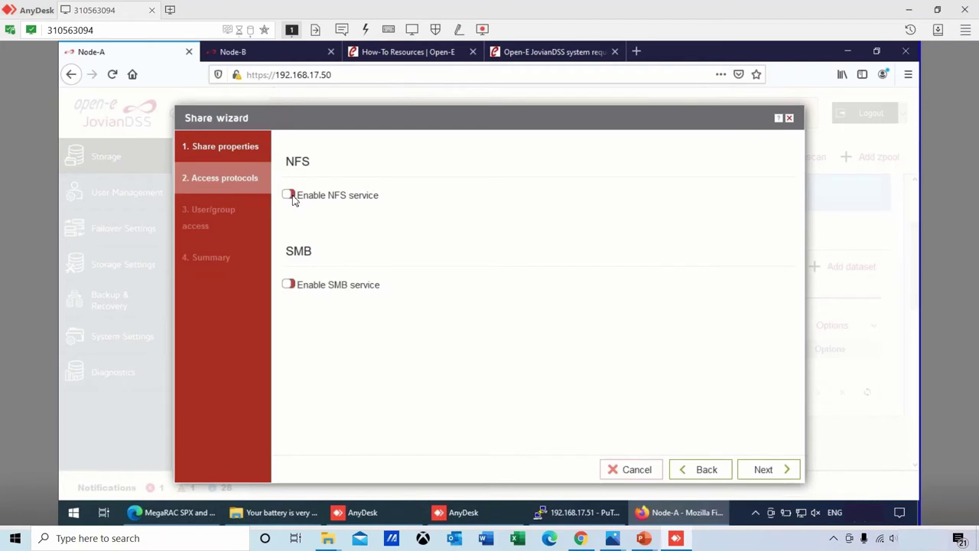
{"action": "left_click", "coordinate": [289, 196]}
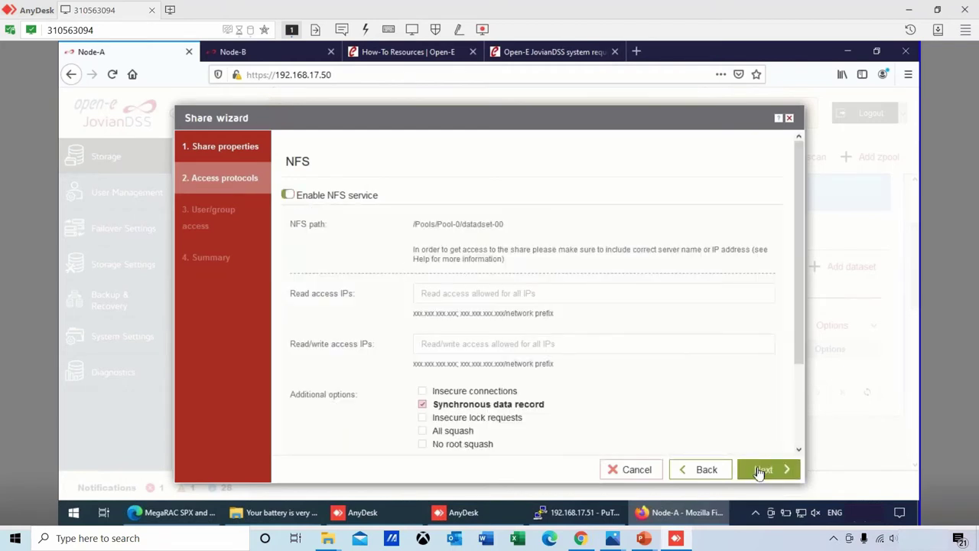
{"action": "scroll", "coordinate": [798, 425], "scroll_direction": "down", "scroll_amount": 3}
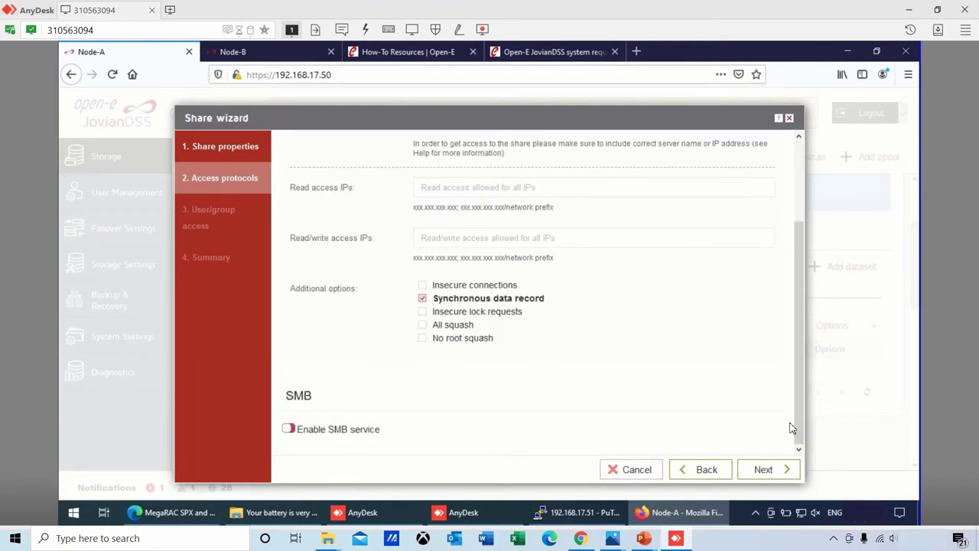
{"action": "left_click", "coordinate": [765, 470]}
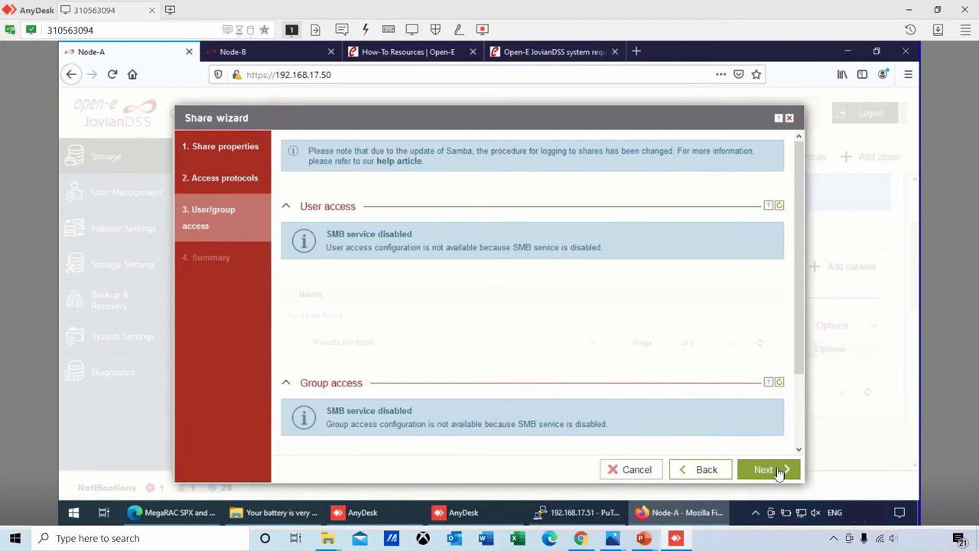
{"action": "left_click", "coordinate": [765, 470]}
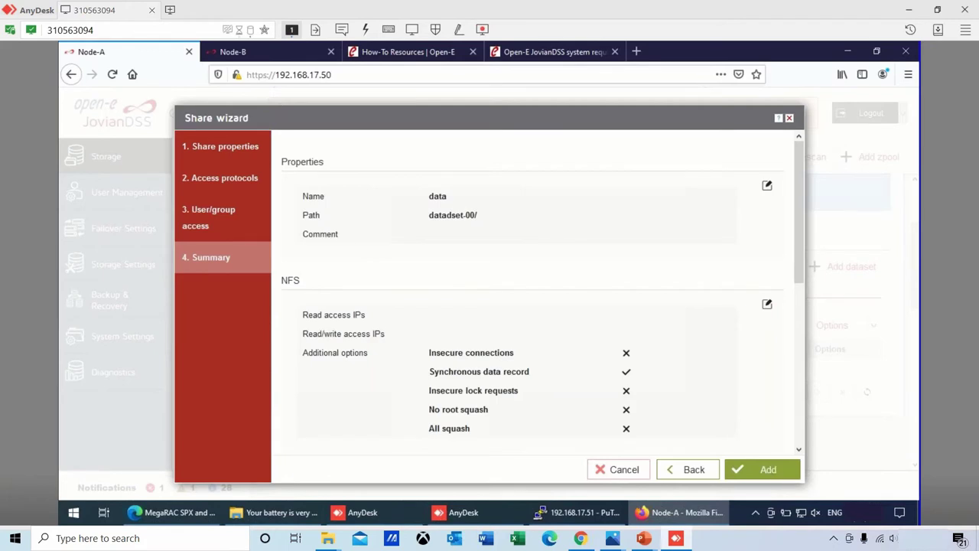
{"action": "left_click", "coordinate": [768, 470]}
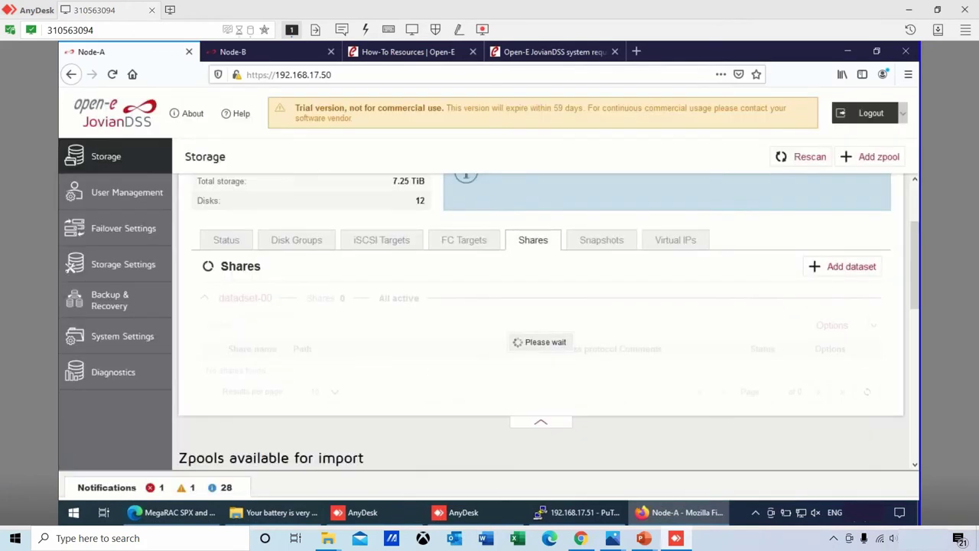
Step: Start a new virtual IP for Pool-0 with address 10.10.10.10, name VIP-1 and netmask 255.255.255.0
{"action": "left_click", "coordinate": [681, 241]}
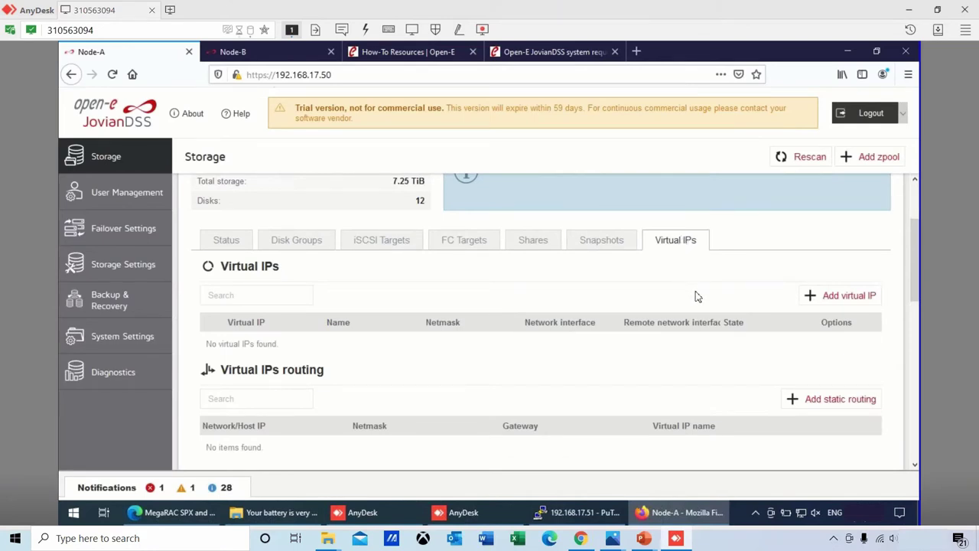
{"action": "left_click", "coordinate": [828, 301]}
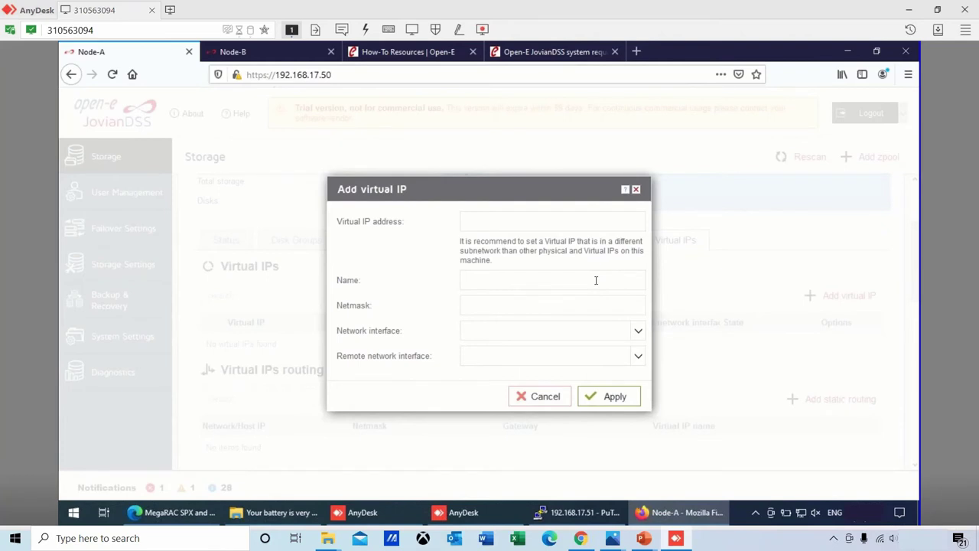
{"action": "left_click", "coordinate": [513, 223]}
{"action": "type", "text": "10.10"}
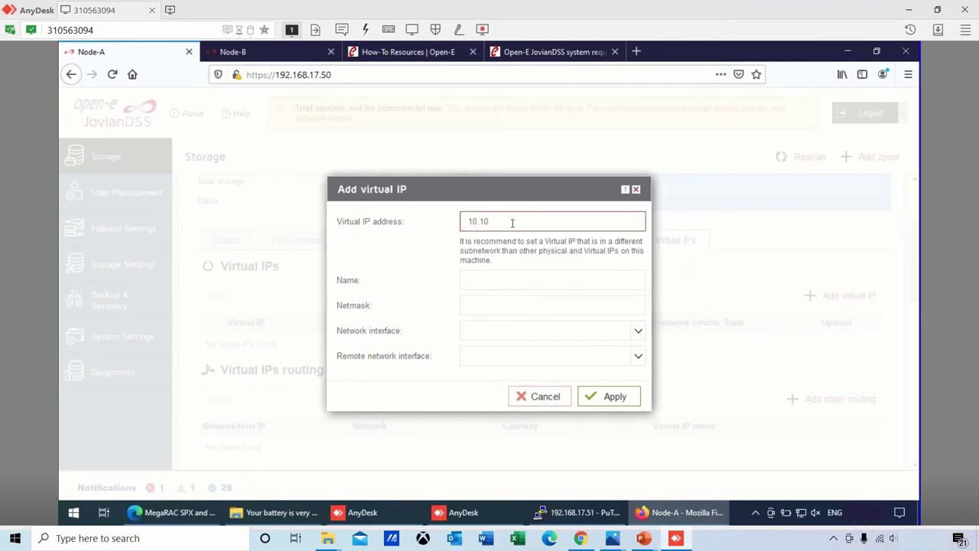
{"action": "type", "text": ".10.10"}
{"action": "key", "text": "Tab"}
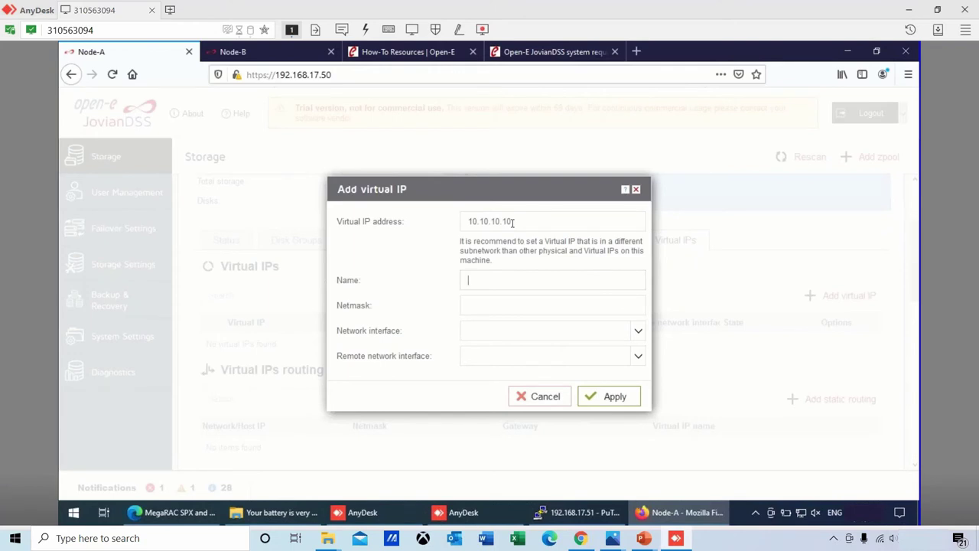
{"action": "type", "text": "VIP-1"}
{"action": "left_click", "coordinate": [520, 300]}
{"action": "type", "text": "255"}
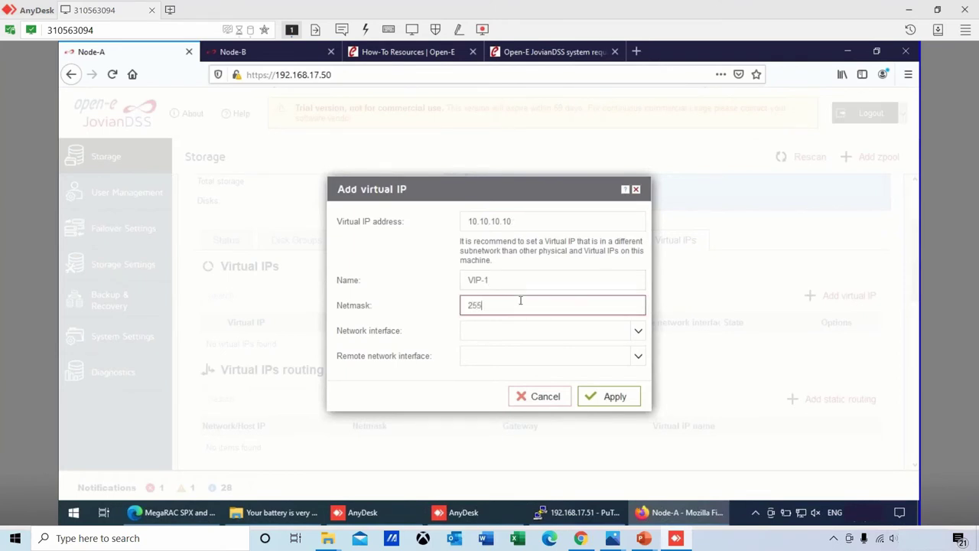
{"action": "type", "text": ".255.255.0"}
Step: Assign eth1 (192.168.2.220) as the network interface and eth2 (192.168.2.221) as the remote interface, and apply the virtual IP
{"action": "left_click", "coordinate": [637, 335]}
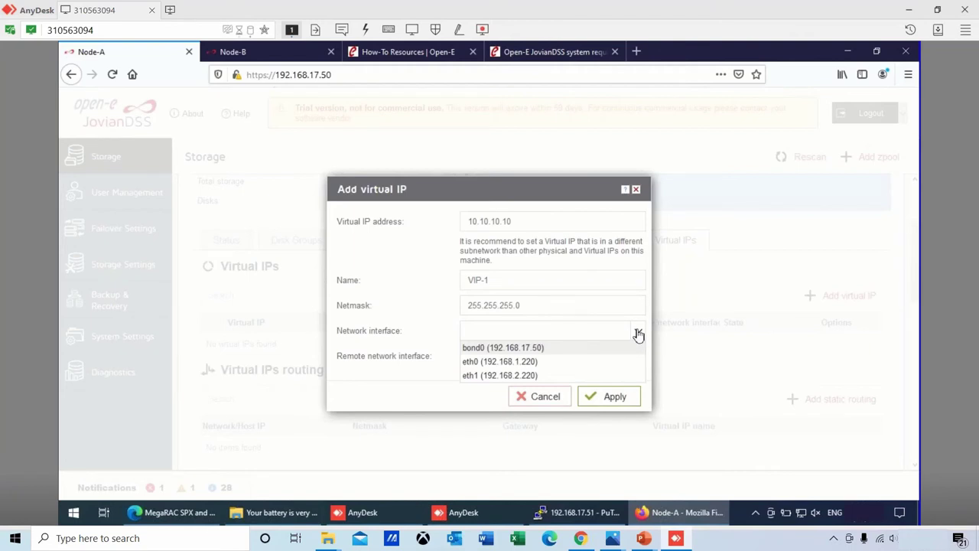
{"action": "left_click", "coordinate": [547, 379]}
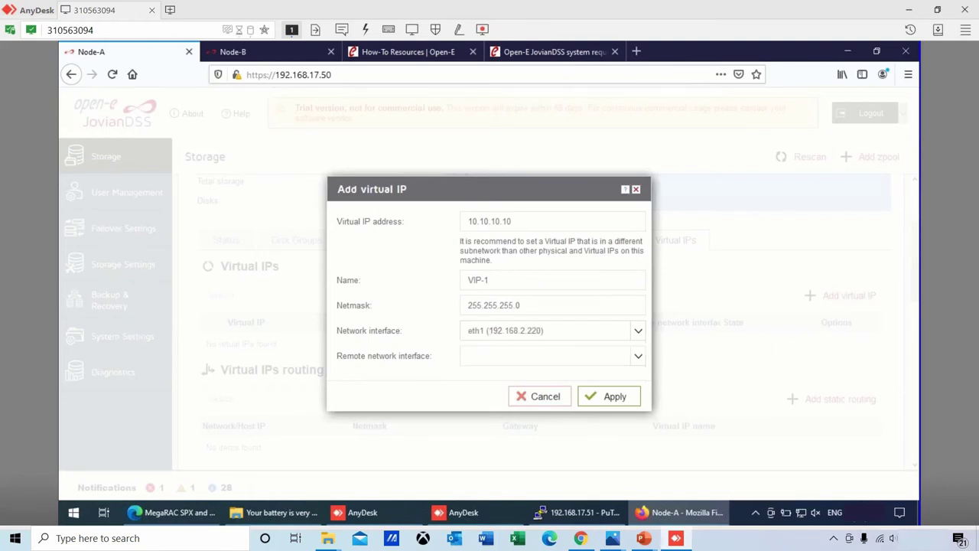
{"action": "left_click", "coordinate": [639, 359]}
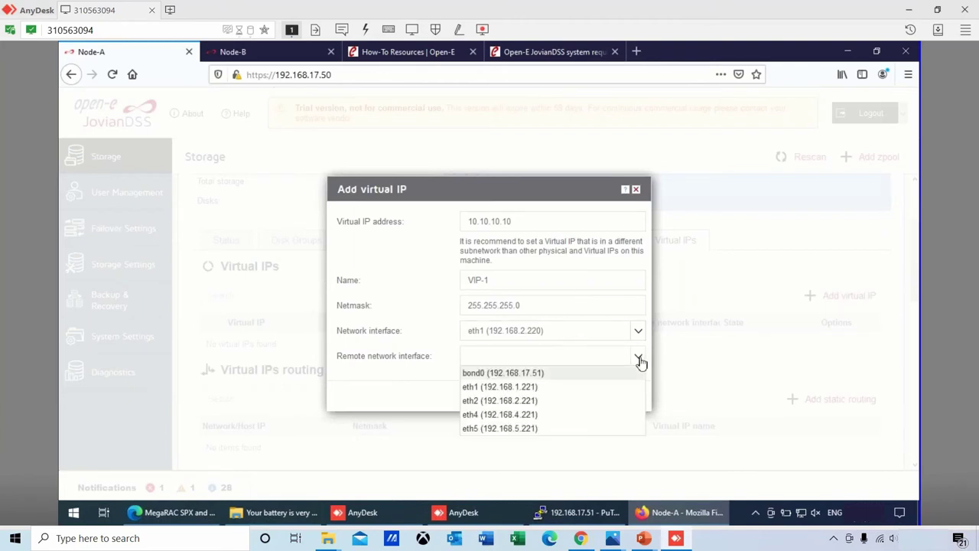
{"action": "left_click", "coordinate": [535, 401]}
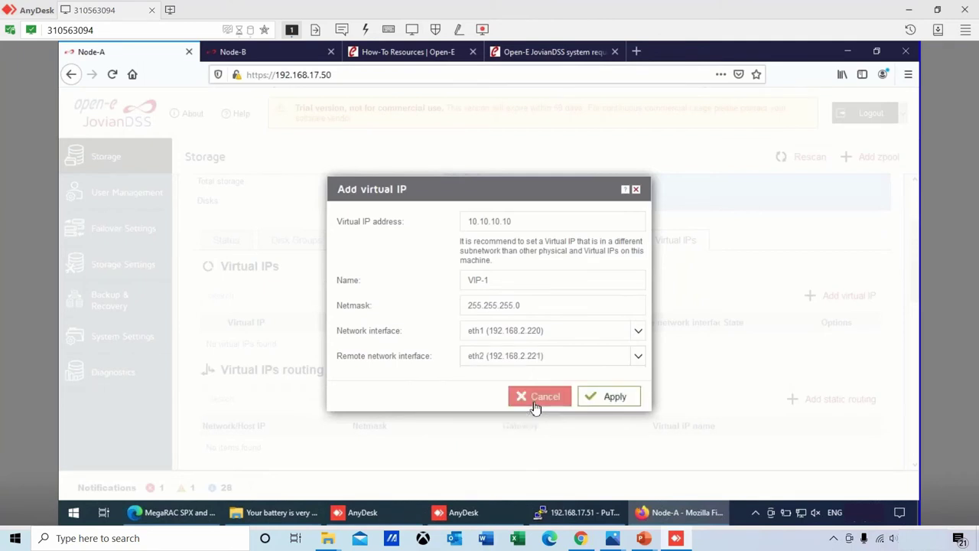
{"action": "left_click", "coordinate": [608, 396]}
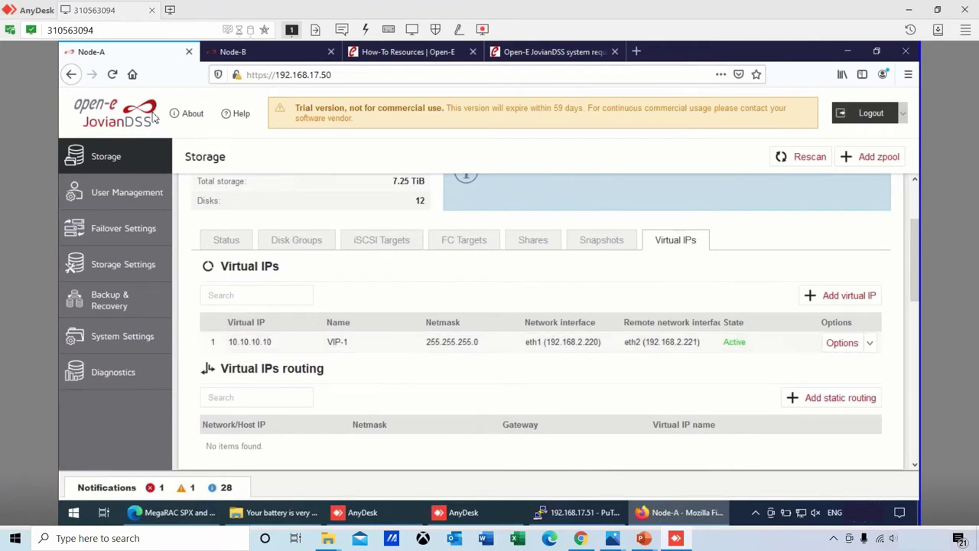
Step: Move the Pool-0 zpool from Node-A to Node-B and confirm the move
{"action": "scroll", "coordinate": [309, 226], "scroll_direction": "up", "scroll_amount": 3}
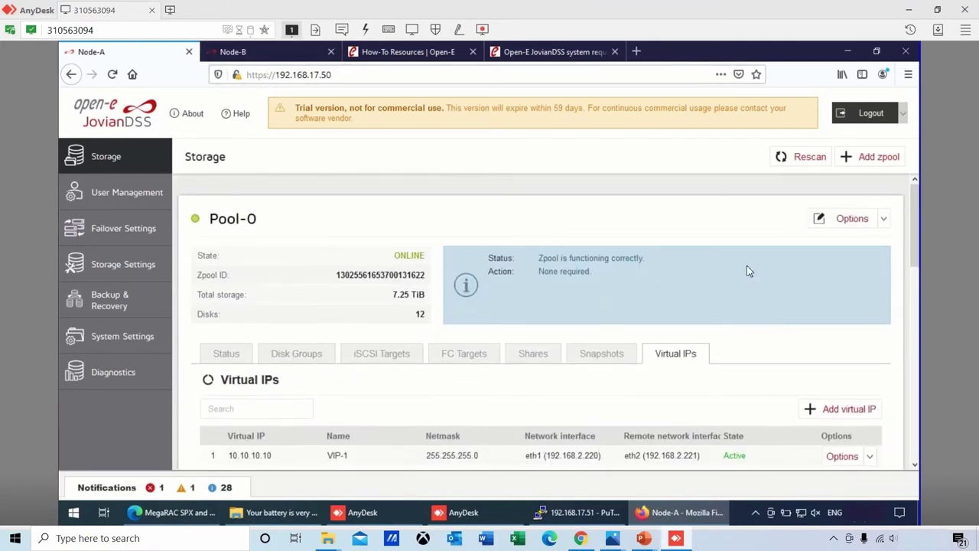
{"action": "left_click", "coordinate": [883, 222]}
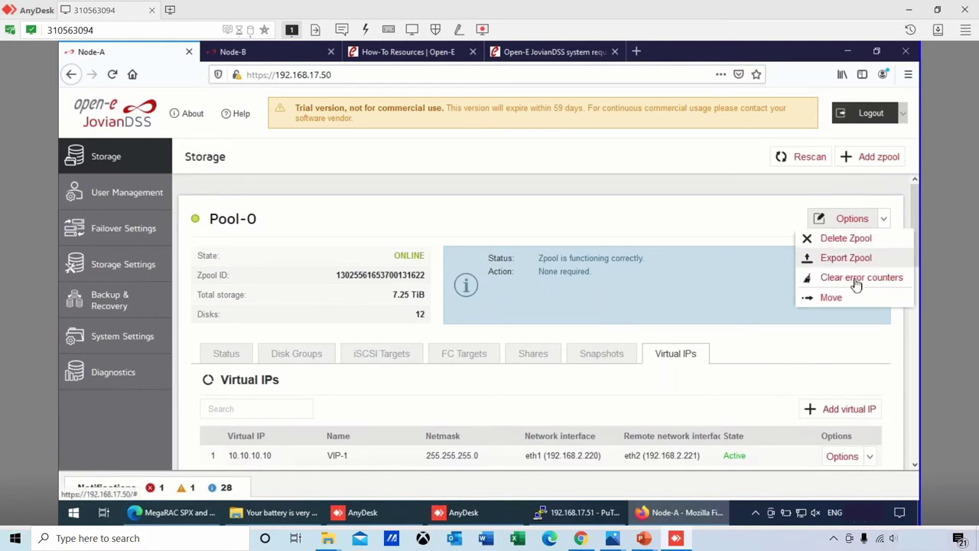
{"action": "left_click", "coordinate": [832, 297]}
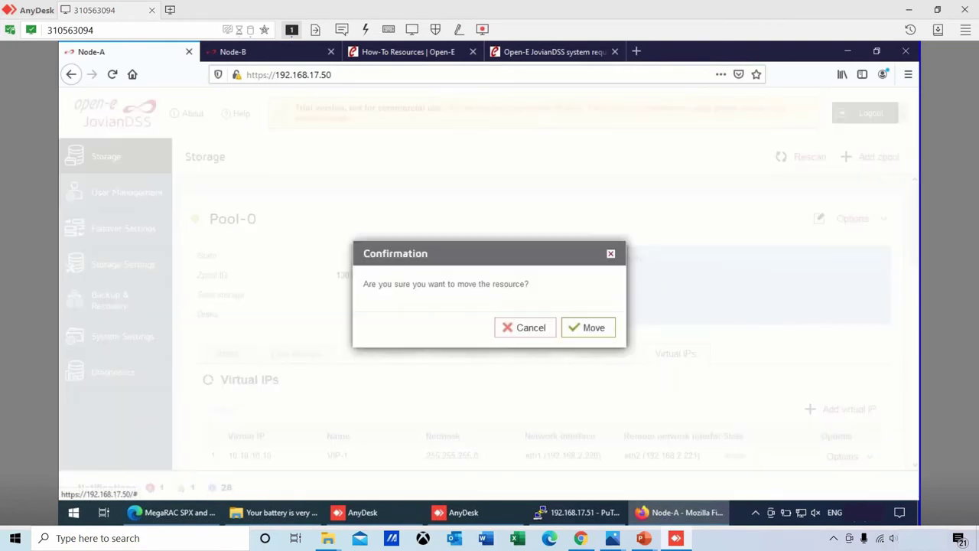
{"action": "left_click", "coordinate": [590, 331]}
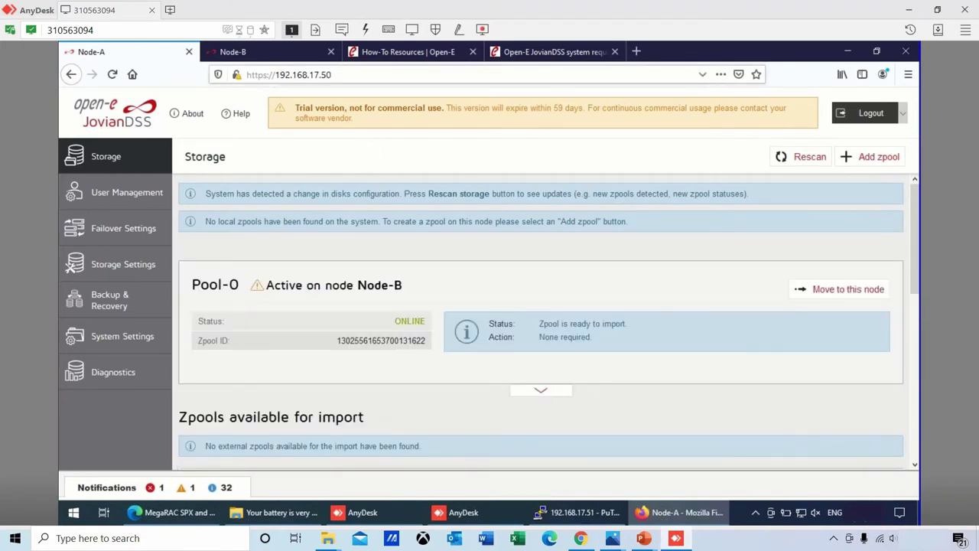
Step: Switch to Node-B and examine the state, storage usage and scrub status of Pool-0 there
{"action": "left_click", "coordinate": [277, 58]}
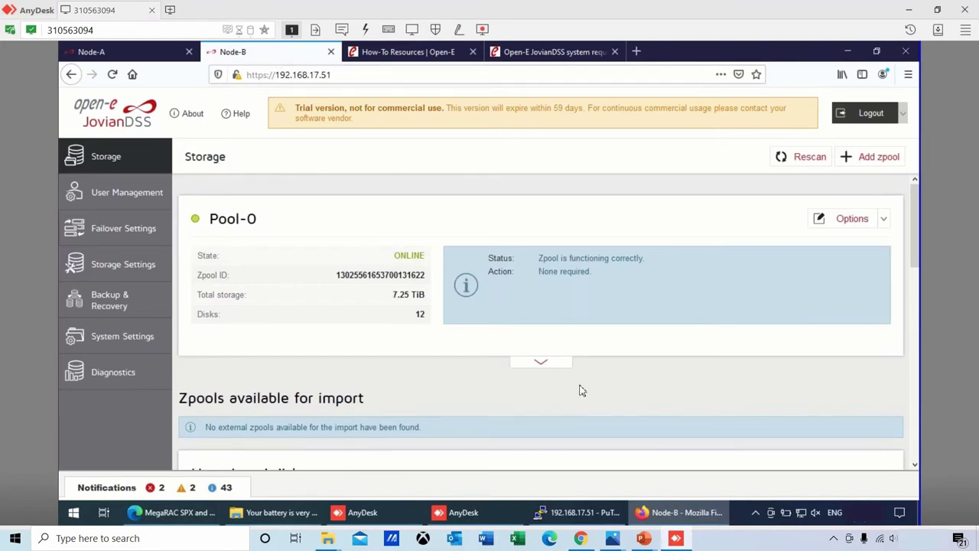
{"action": "left_click", "coordinate": [541, 363]}
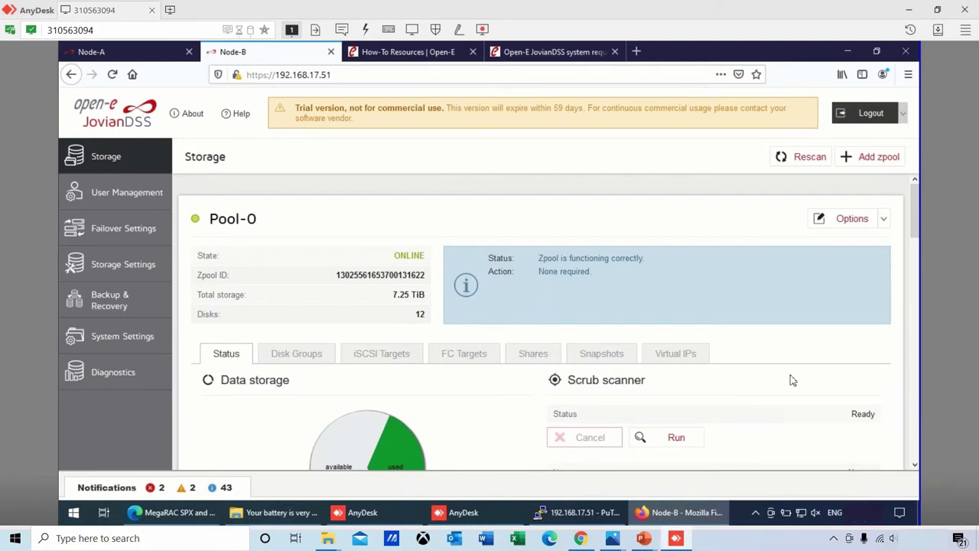
{"action": "scroll", "coordinate": [793, 380], "scroll_direction": "down", "scroll_amount": 3}
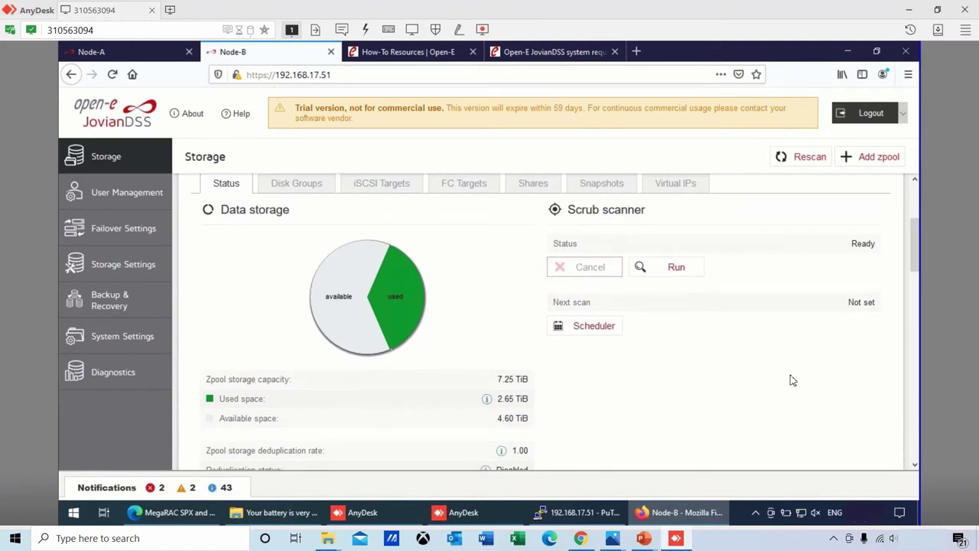
{"action": "scroll", "coordinate": [793, 380], "scroll_direction": "up", "scroll_amount": 3}
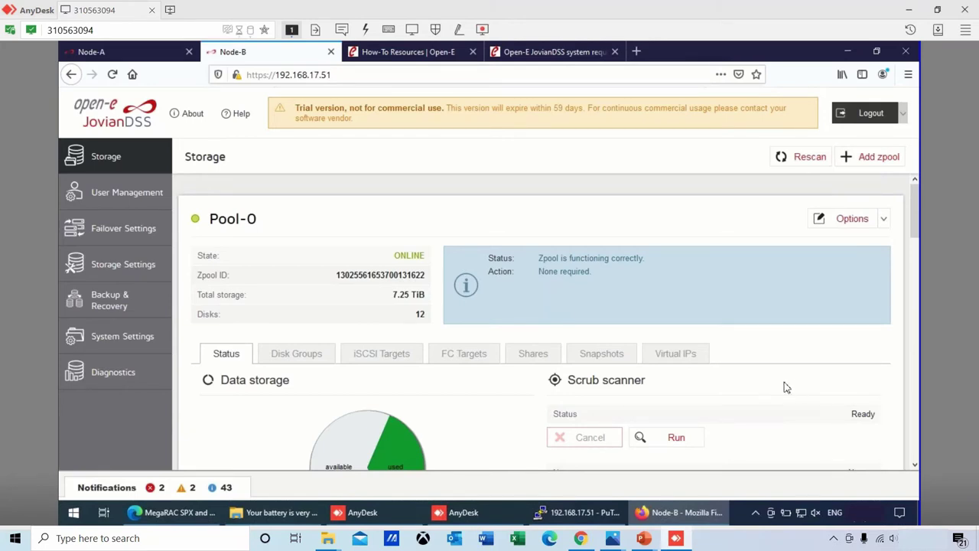
{"action": "scroll", "coordinate": [784, 387], "scroll_direction": "down", "scroll_amount": 3}
{"action": "scroll", "coordinate": [785, 387], "scroll_direction": "down", "scroll_amount": 2}
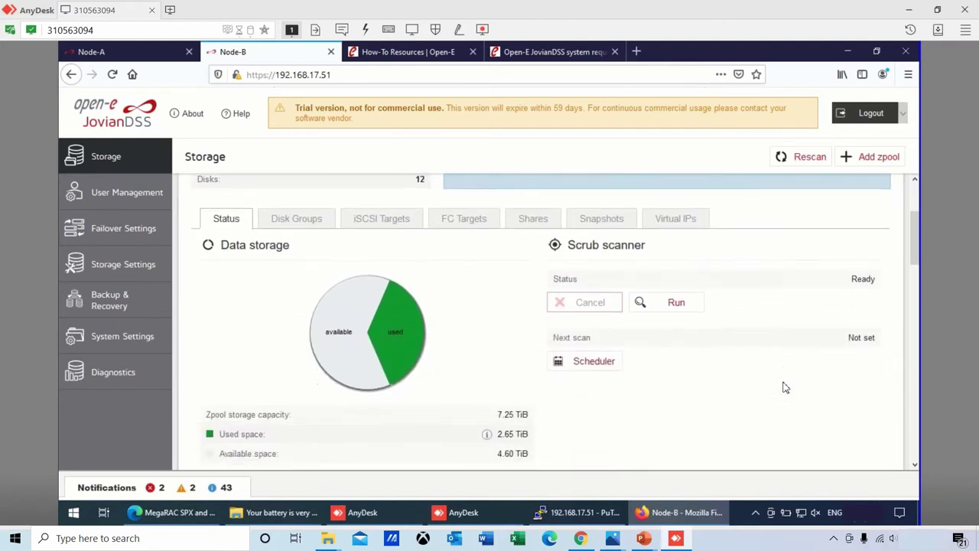
{"action": "scroll", "coordinate": [785, 388], "scroll_direction": "up", "scroll_amount": 2}
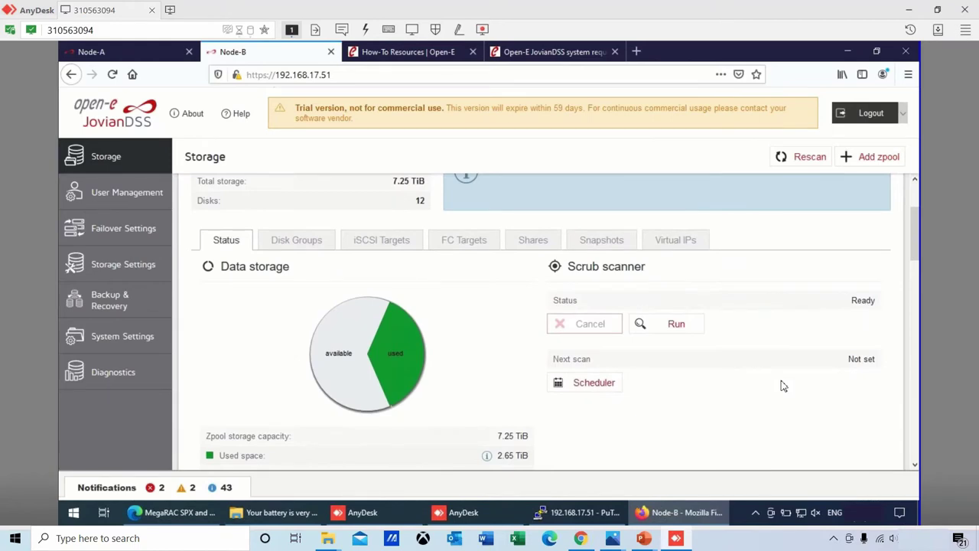
{"action": "scroll", "coordinate": [787, 373], "scroll_direction": "up", "scroll_amount": 3}
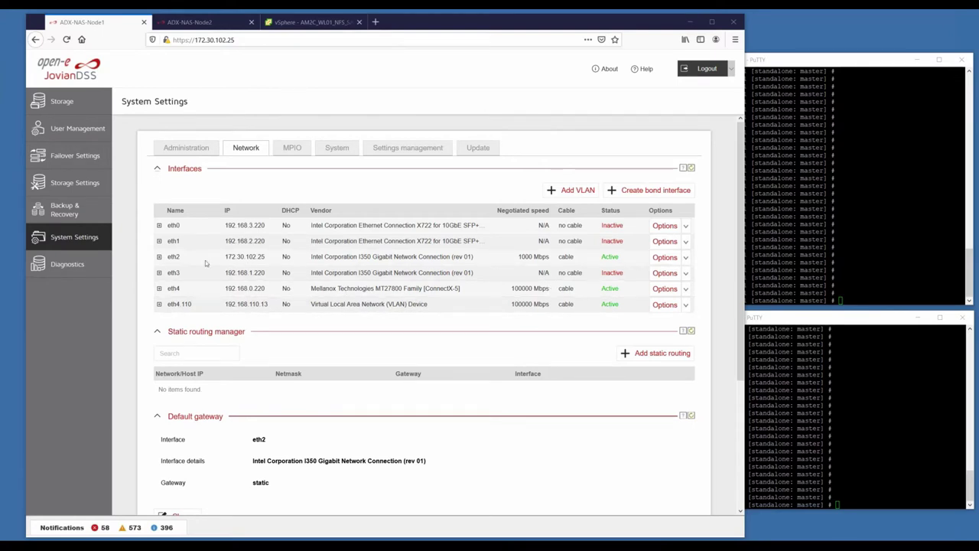
Step: Examine the eth2, eth4 and VLAN interface addresses on ADX-NAS-Node1, and open its failover settings
{"action": "left_click_drag", "start_coordinate": [218, 261], "coordinate": [556, 261]}
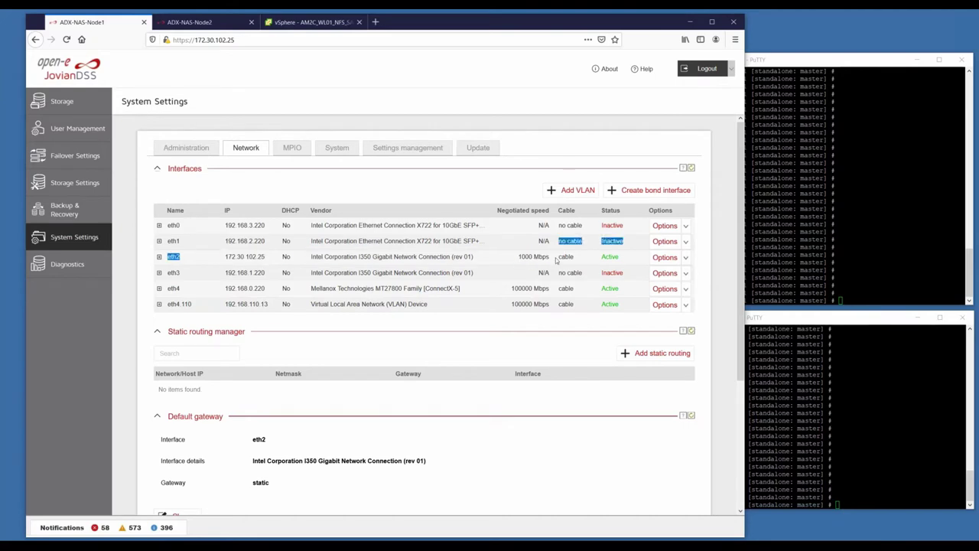
{"action": "left_click", "coordinate": [334, 280]}
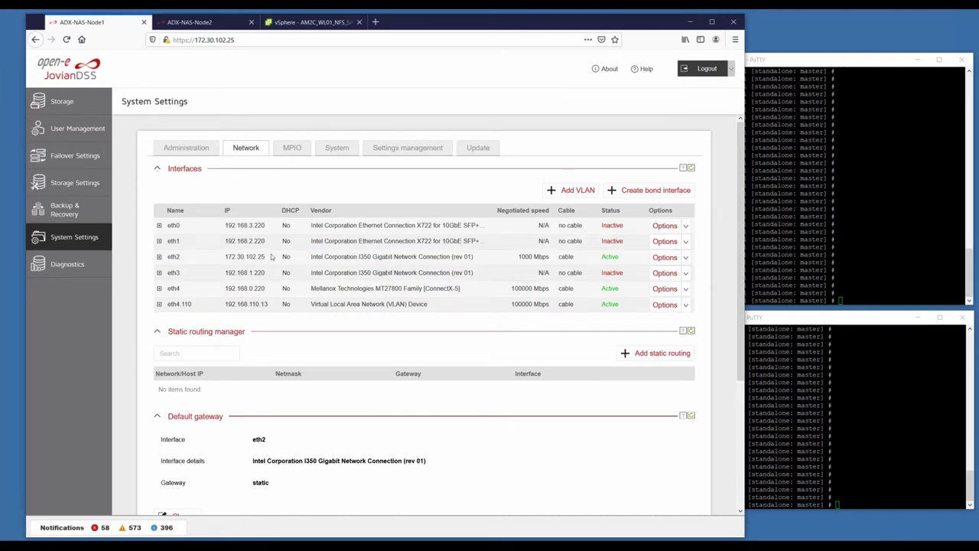
{"action": "left_click_drag", "start_coordinate": [270, 258], "coordinate": [223, 258]}
{"action": "left_click_drag", "start_coordinate": [268, 291], "coordinate": [222, 289]}
{"action": "left_click", "coordinate": [267, 304]}
{"action": "left_click", "coordinate": [76, 158]}
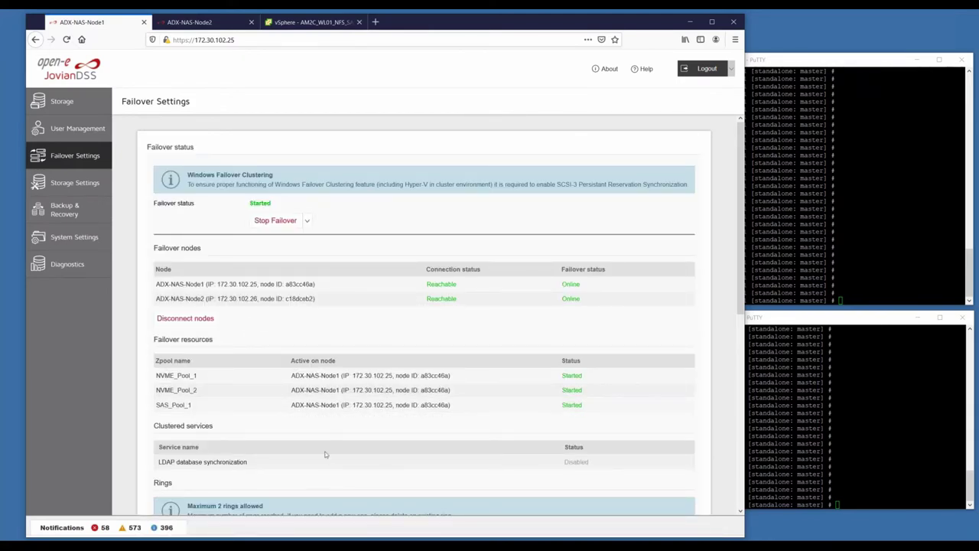
Step: Examine the failover status, nodes, resources and rings on ADX-NAS-Node1
{"action": "scroll", "coordinate": [321, 427], "scroll_direction": "down", "scroll_amount": 3}
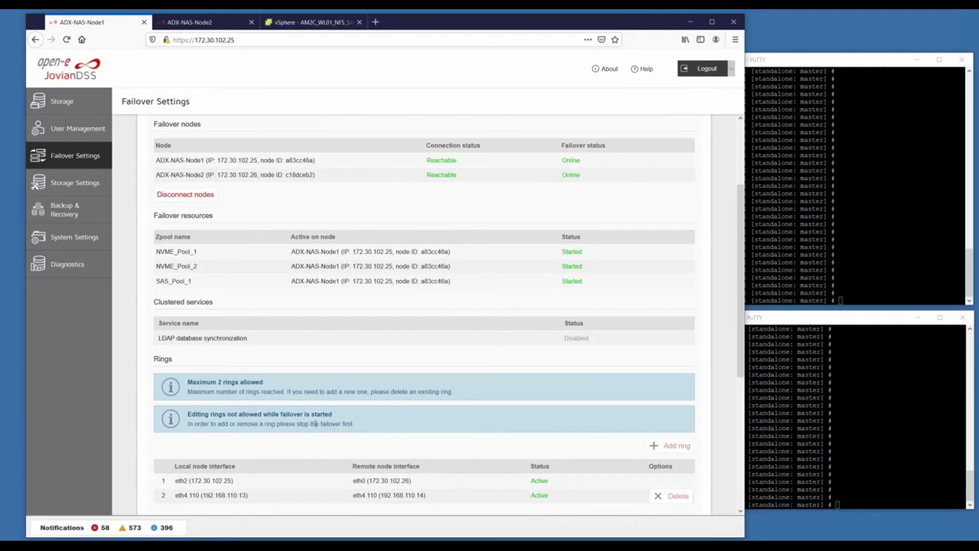
{"action": "scroll", "coordinate": [314, 423], "scroll_direction": "up", "scroll_amount": 3}
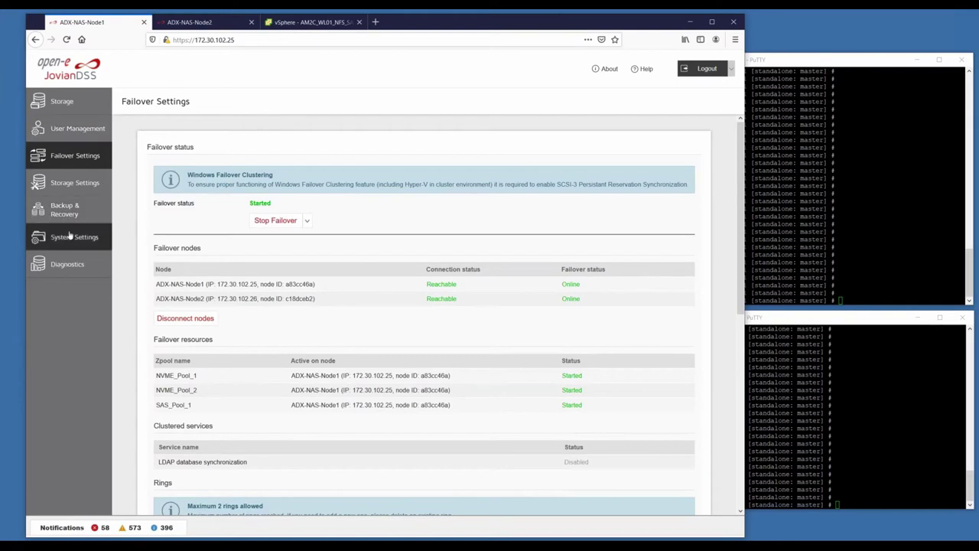
{"action": "scroll", "coordinate": [91, 214], "scroll_direction": "down", "scroll_amount": 1}
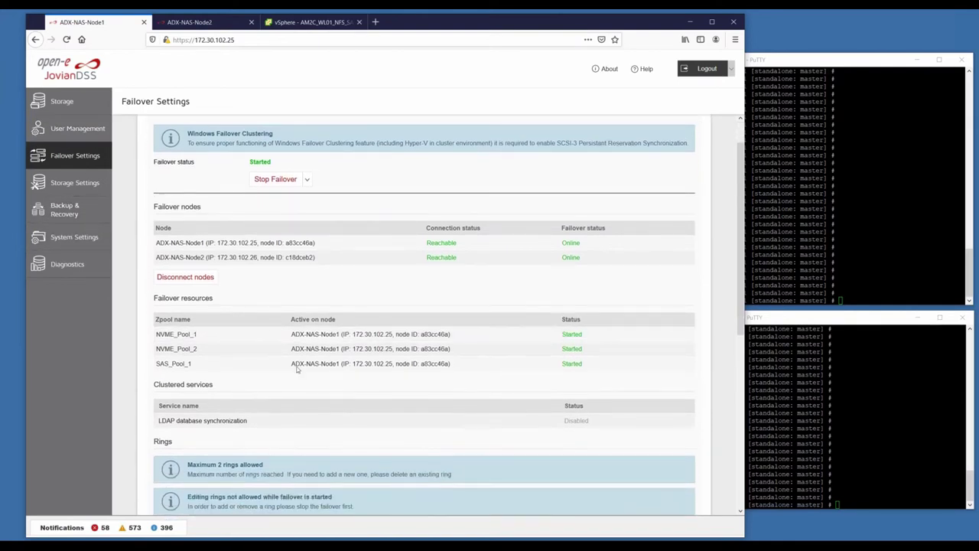
Step: Examine the eth4, eth4.110 and eth2 addresses in the network settings, and compare eth2's address with the web interface address
{"action": "left_click", "coordinate": [82, 236]}
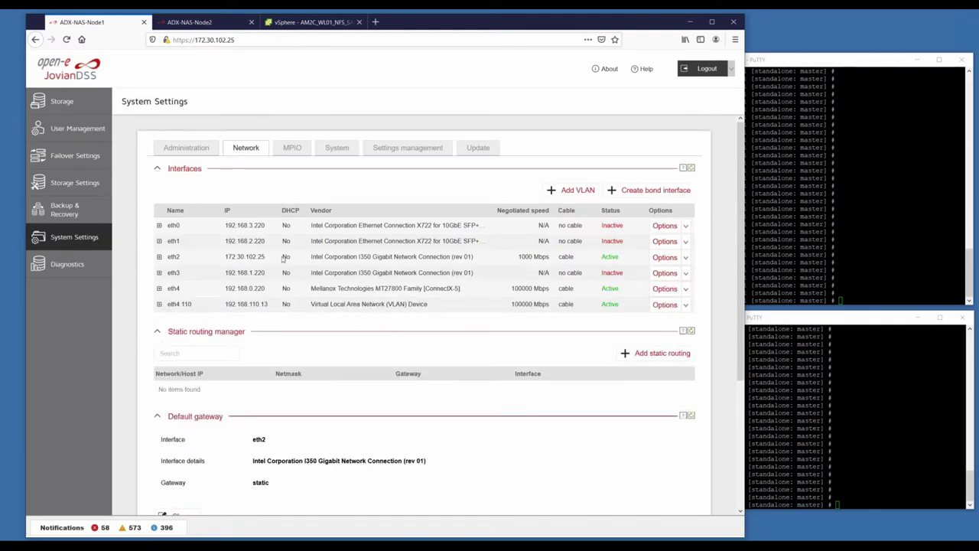
{"action": "left_click_drag", "start_coordinate": [268, 291], "coordinate": [226, 290]}
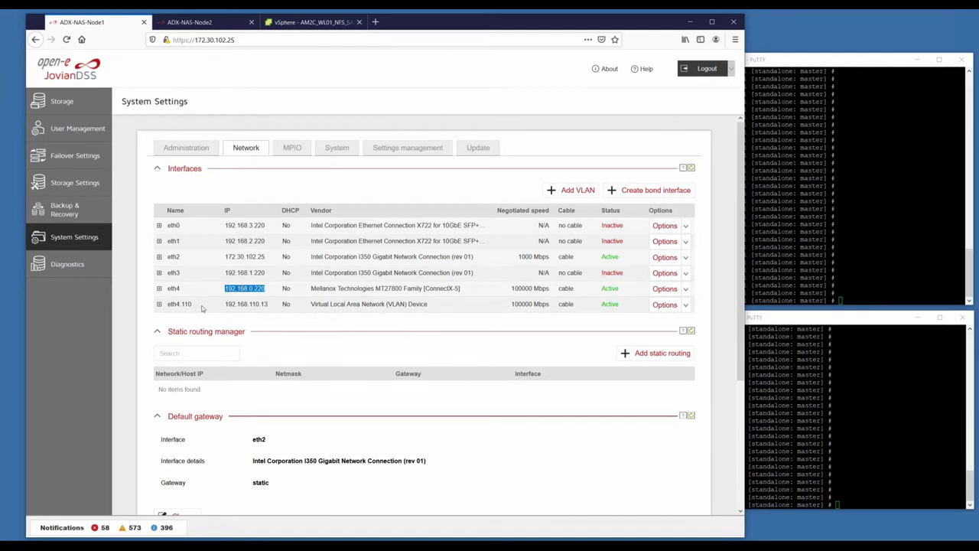
{"action": "left_click_drag", "start_coordinate": [201, 307], "coordinate": [165, 306]}
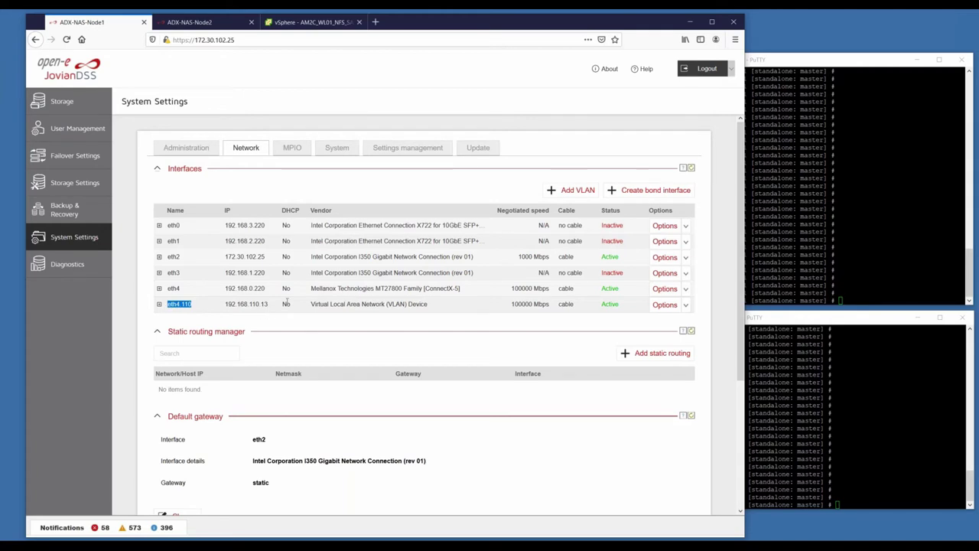
{"action": "left_click_drag", "start_coordinate": [275, 305], "coordinate": [220, 306]}
{"action": "left_click_drag", "start_coordinate": [267, 257], "coordinate": [224, 258]}
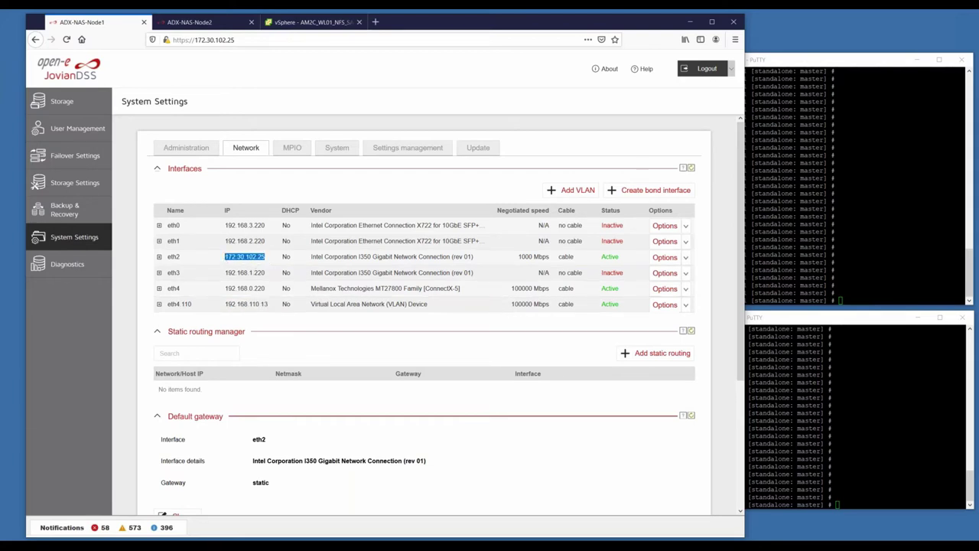
{"action": "left_click", "coordinate": [228, 257]}
{"action": "left_click_drag", "start_coordinate": [228, 258], "coordinate": [268, 258]}
{"action": "left_click_drag", "start_coordinate": [235, 40], "coordinate": [193, 40]}
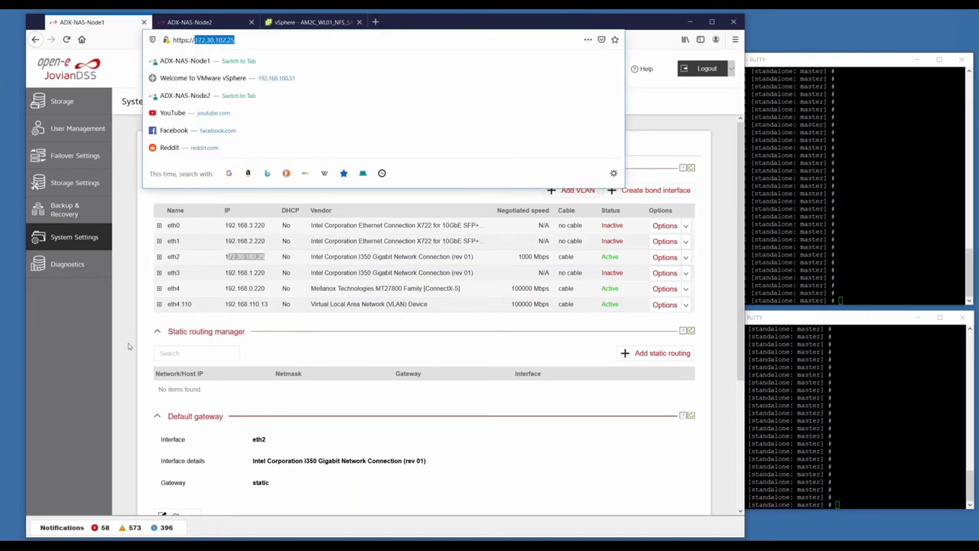
{"action": "left_click", "coordinate": [120, 372]}
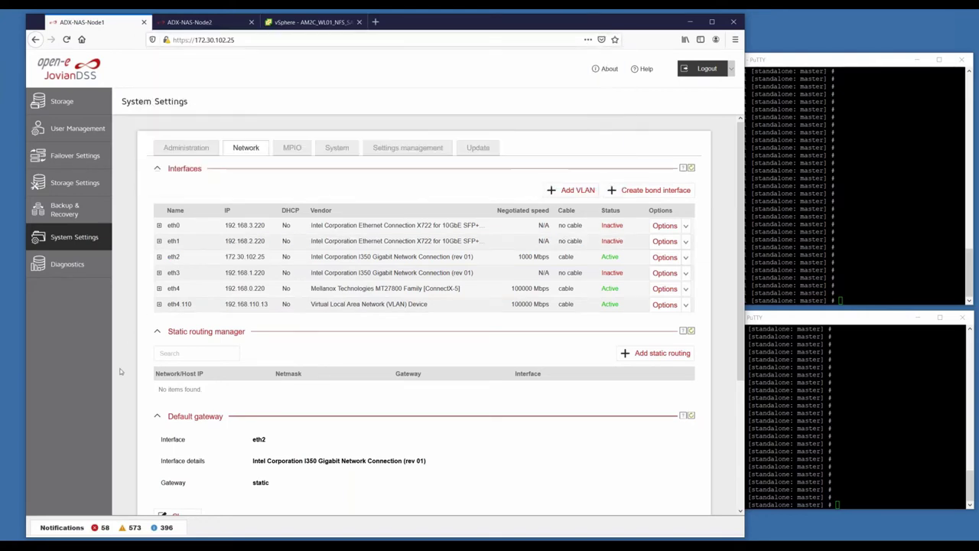
Step: Return to the failover settings and examine the node addresses and the local interfaces used by both rings
{"action": "left_click", "coordinate": [75, 155]}
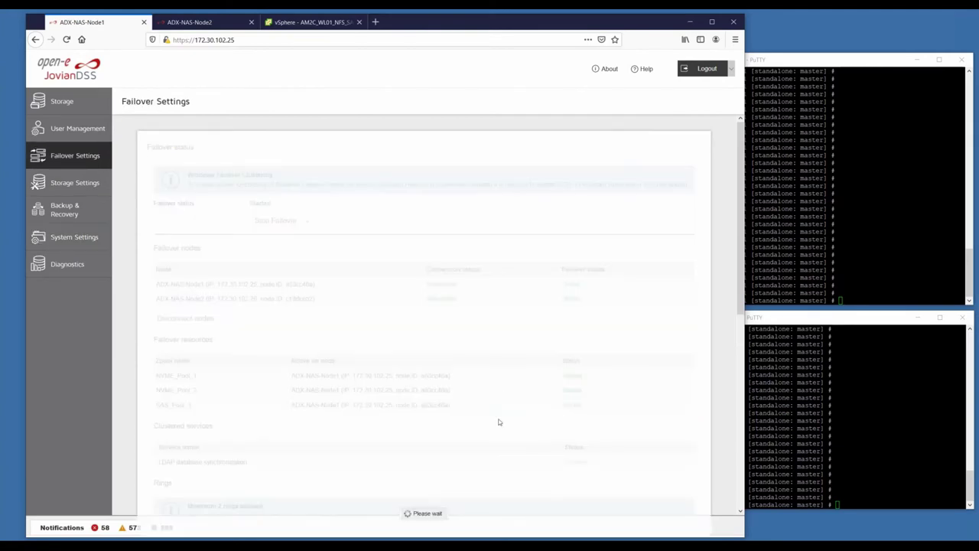
{"action": "scroll", "coordinate": [475, 404], "scroll_direction": "down", "scroll_amount": 2}
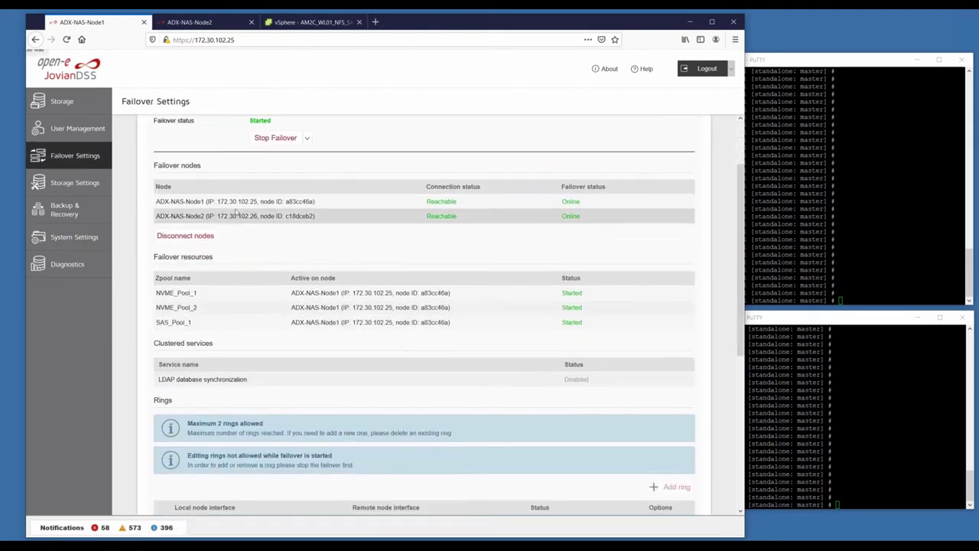
{"action": "left_click_drag", "start_coordinate": [217, 201], "coordinate": [259, 216]}
{"action": "scroll", "coordinate": [249, 256], "scroll_direction": "down", "scroll_amount": 2}
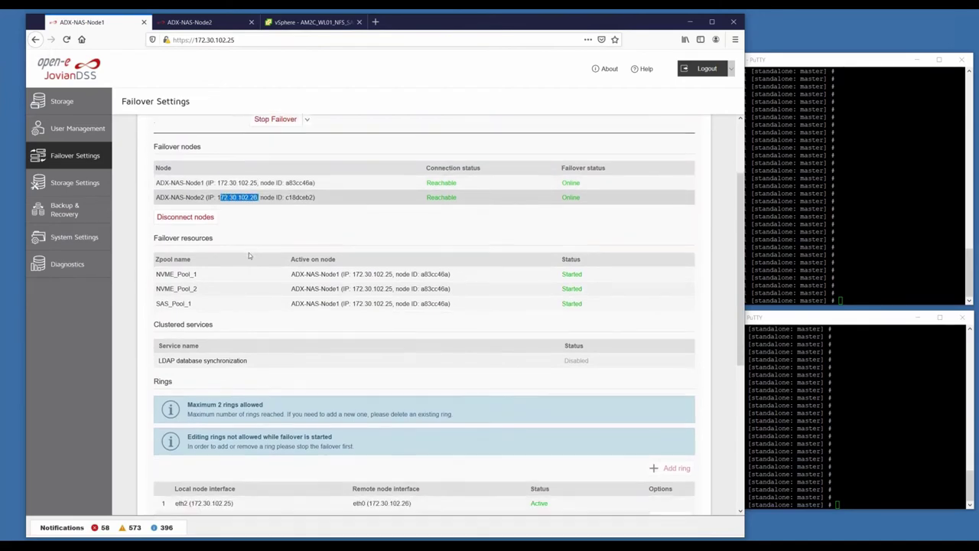
{"action": "scroll", "coordinate": [276, 304], "scroll_direction": "down", "scroll_amount": 2}
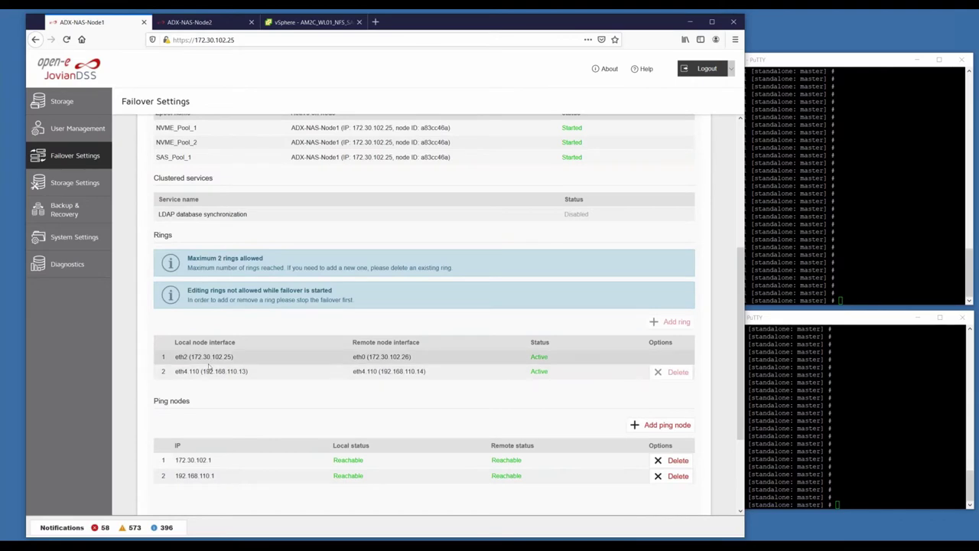
{"action": "left_click_drag", "start_coordinate": [234, 357], "coordinate": [187, 358]}
{"action": "left_click_drag", "start_coordinate": [249, 372], "coordinate": [188, 372]}
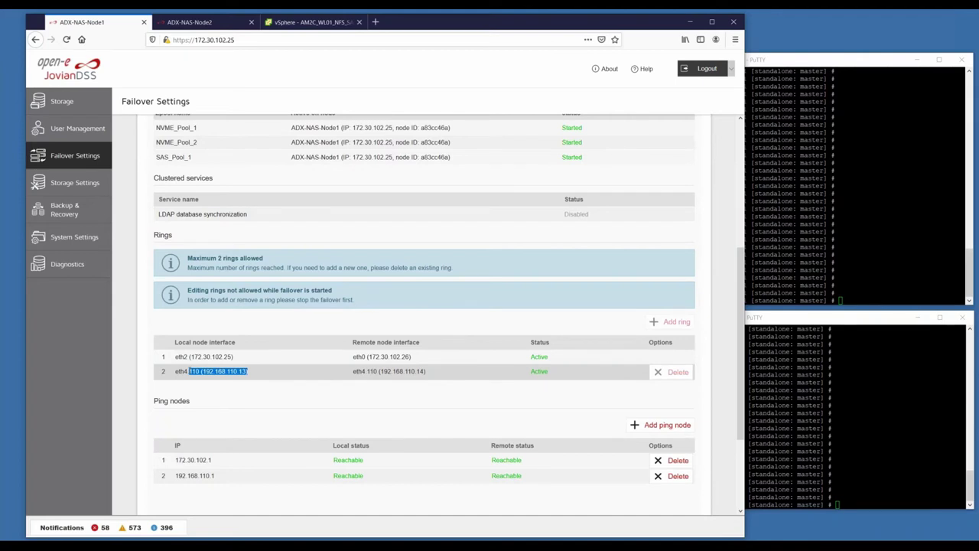
{"action": "left_click", "coordinate": [188, 372]}
Step: Examine the two ping node addresses against the ring interfaces, and review the failover resources again
{"action": "scroll", "coordinate": [234, 428], "scroll_direction": "down", "scroll_amount": 1}
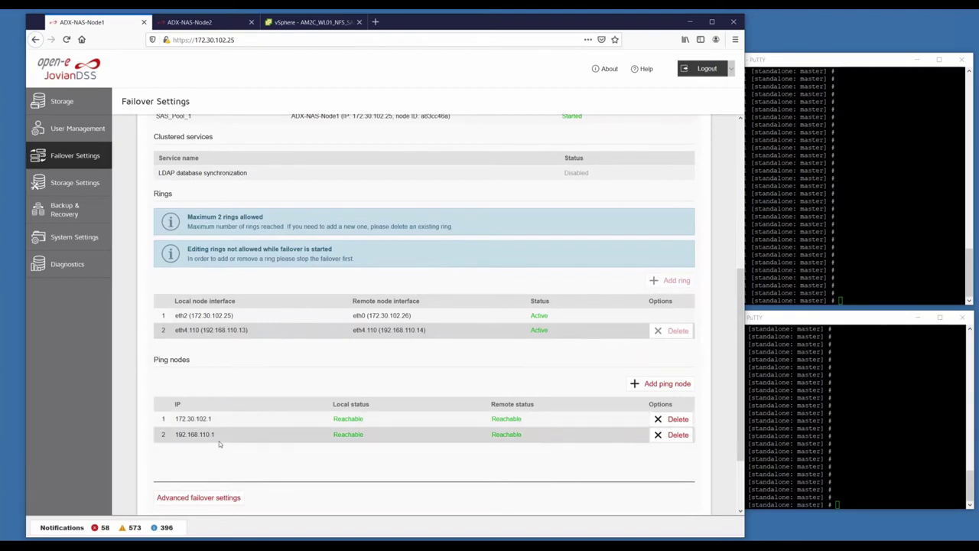
{"action": "left_click_drag", "start_coordinate": [214, 419], "coordinate": [175, 419]}
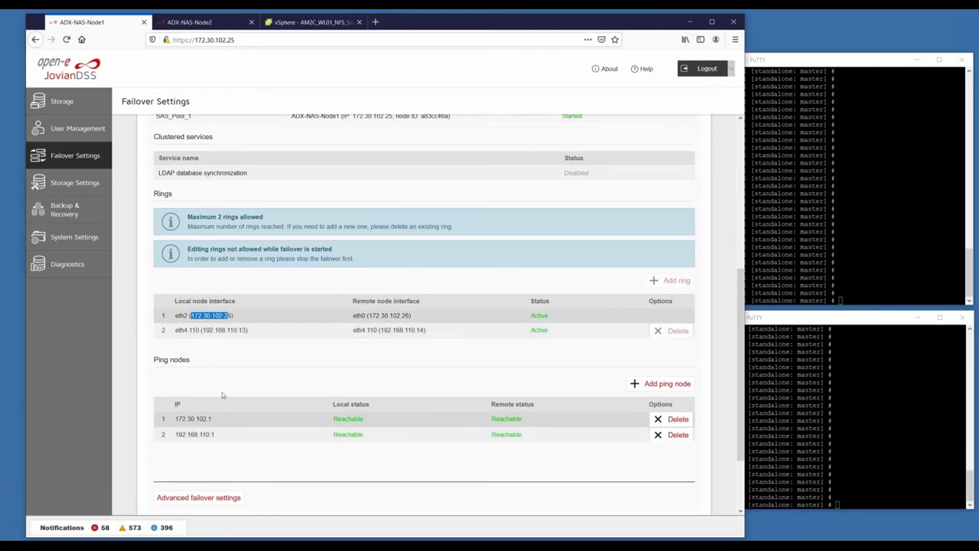
{"action": "left_click_drag", "start_coordinate": [215, 418], "coordinate": [174, 434]}
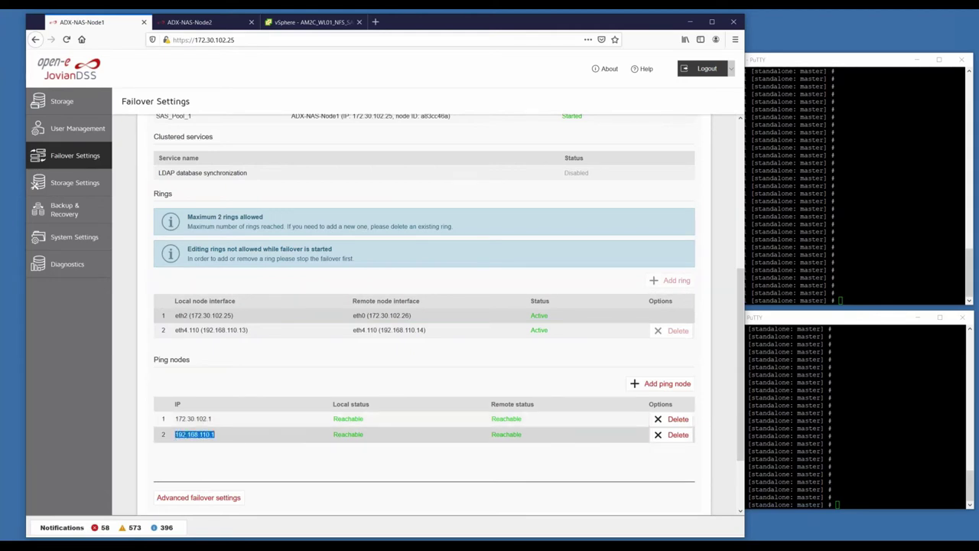
{"action": "left_click", "coordinate": [244, 461]}
{"action": "left_click_drag", "start_coordinate": [225, 440], "coordinate": [174, 437]}
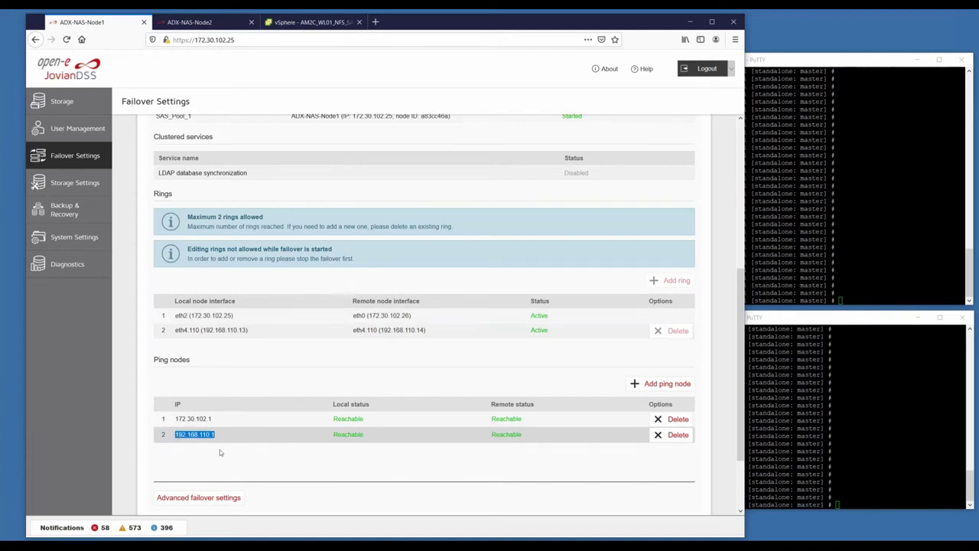
{"action": "left_click_drag", "start_coordinate": [218, 440], "coordinate": [181, 435]}
{"action": "scroll", "coordinate": [204, 444], "scroll_direction": "up", "scroll_amount": 2}
{"action": "scroll", "coordinate": [204, 444], "scroll_direction": "down", "scroll_amount": 1}
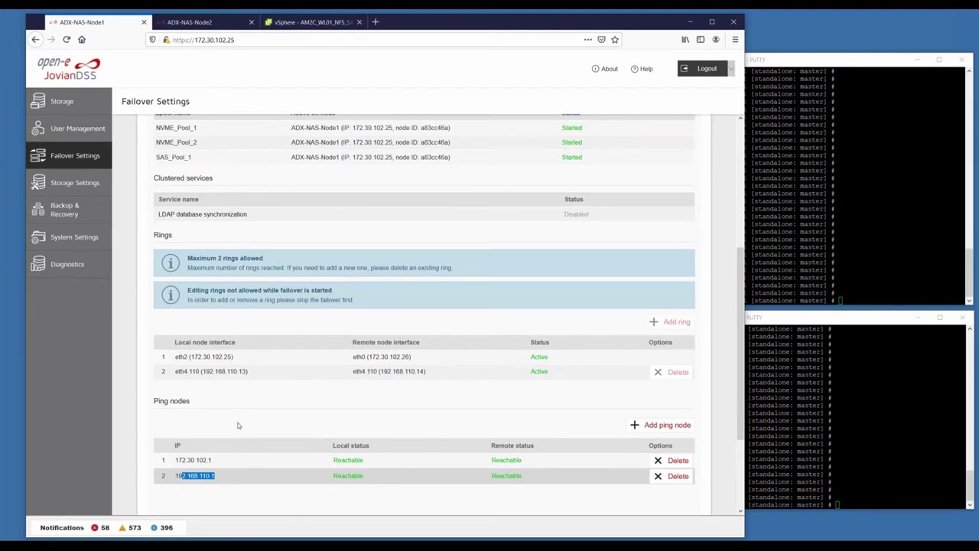
{"action": "scroll", "coordinate": [288, 266], "scroll_direction": "up", "scroll_amount": 3}
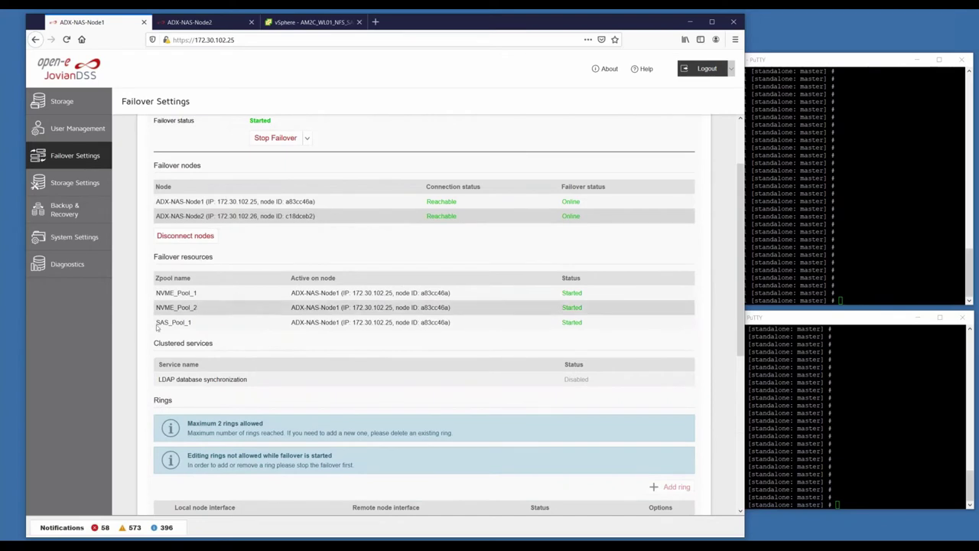
Step: Return to the network interfaces and expand the details of eth4 and its VLAN interface eth4.110
{"action": "left_click", "coordinate": [77, 104]}
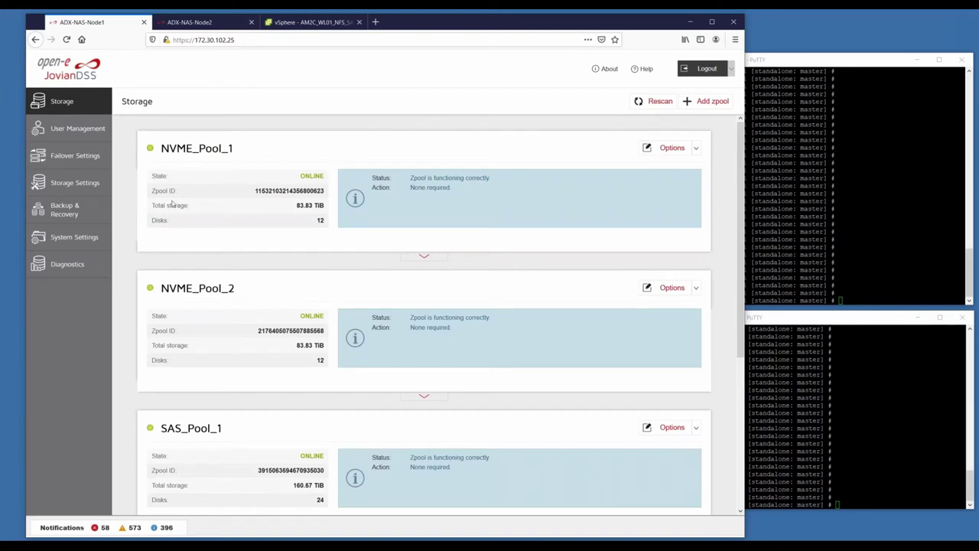
{"action": "left_click", "coordinate": [74, 236]}
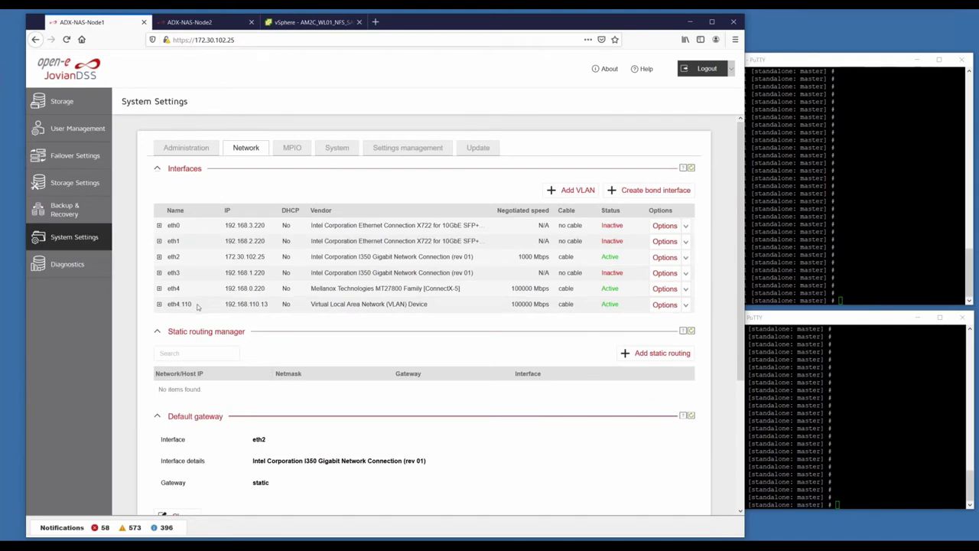
{"action": "left_click_drag", "start_coordinate": [166, 324], "coordinate": [161, 294]}
{"action": "left_click", "coordinate": [162, 310]}
{"action": "left_click_drag", "start_coordinate": [267, 289], "coordinate": [167, 294]}
{"action": "double_click", "coordinate": [260, 289]}
{"action": "left_click_drag", "start_coordinate": [262, 290], "coordinate": [188, 289]}
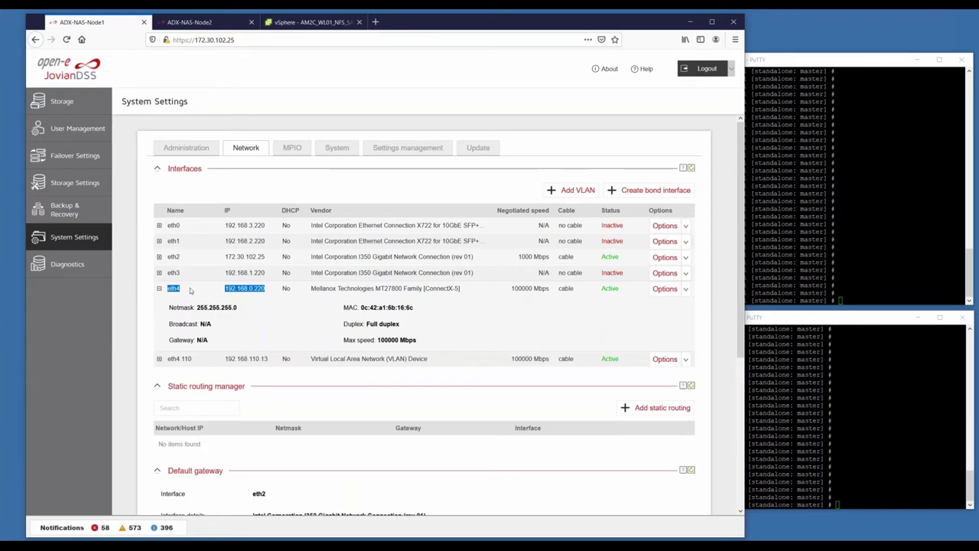
{"action": "left_click", "coordinate": [160, 360]}
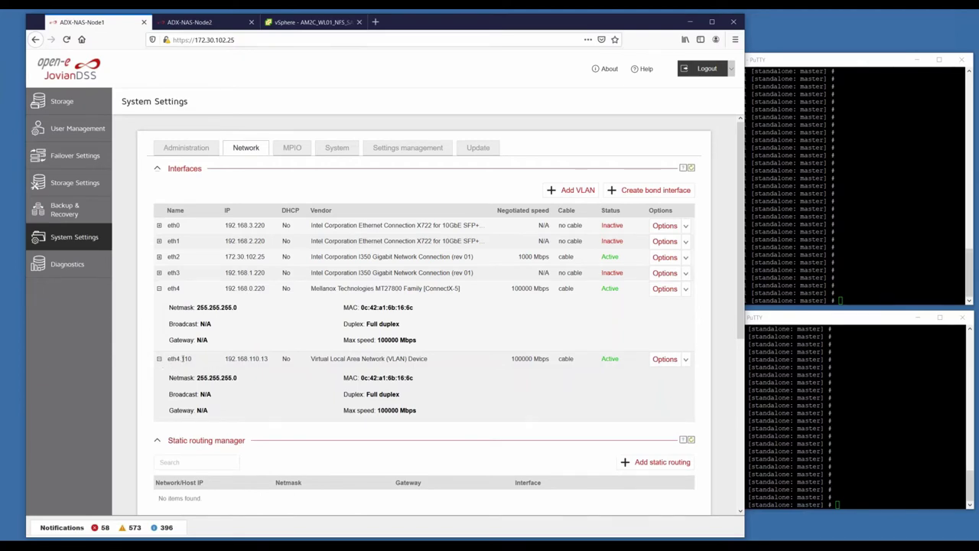
{"action": "mouse_move", "coordinate": [167, 360]}
{"action": "left_mouse_down"}
{"action": "mouse_move", "coordinate": [269, 359]}
{"action": "mouse_move", "coordinate": [168, 361]}
{"action": "left_mouse_up"}
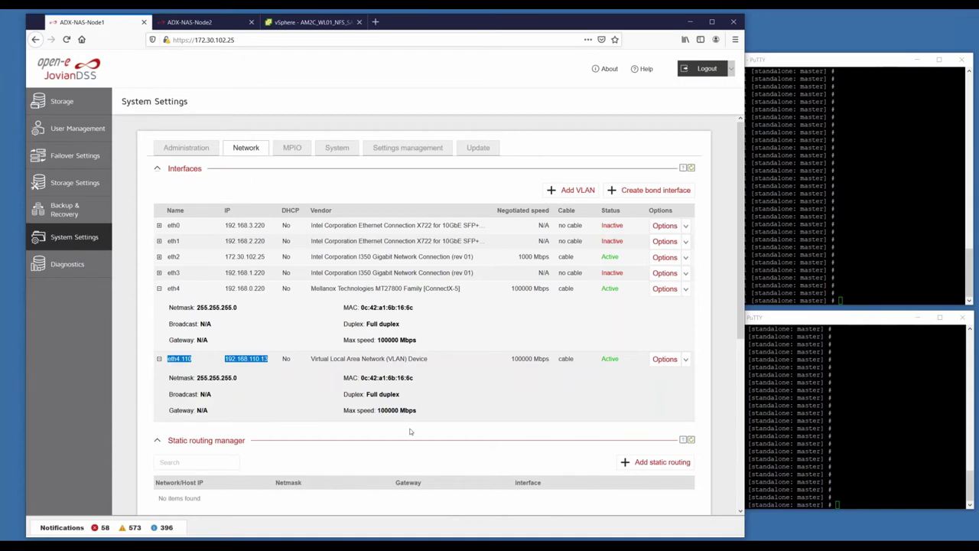
Step: Compare the addresses of eth4 and eth4.110, and the vendors and negotiated speeds of eth2 and eth4
{"action": "left_click_drag", "start_coordinate": [275, 359], "coordinate": [248, 359]}
{"action": "left_click_drag", "start_coordinate": [268, 289], "coordinate": [223, 288]}
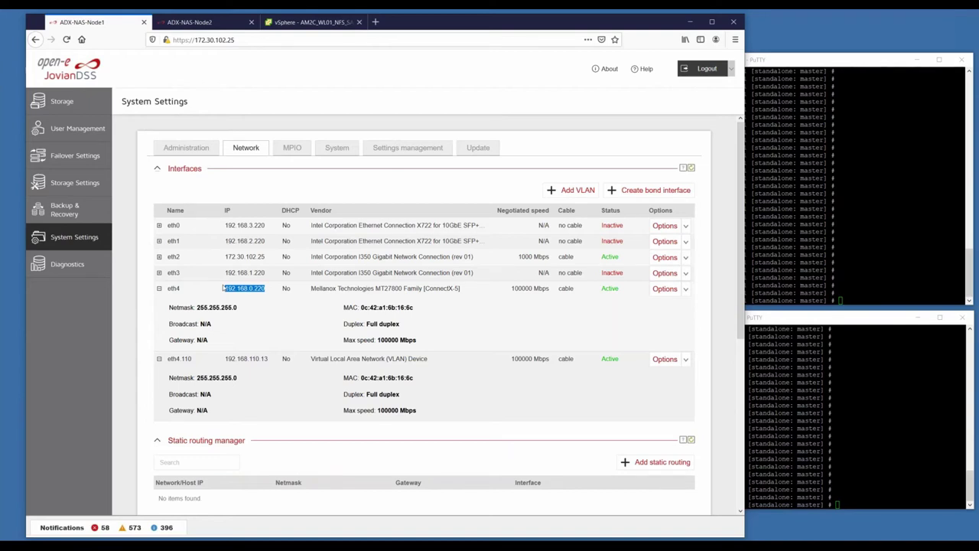
{"action": "left_click_drag", "start_coordinate": [271, 360], "coordinate": [225, 365]}
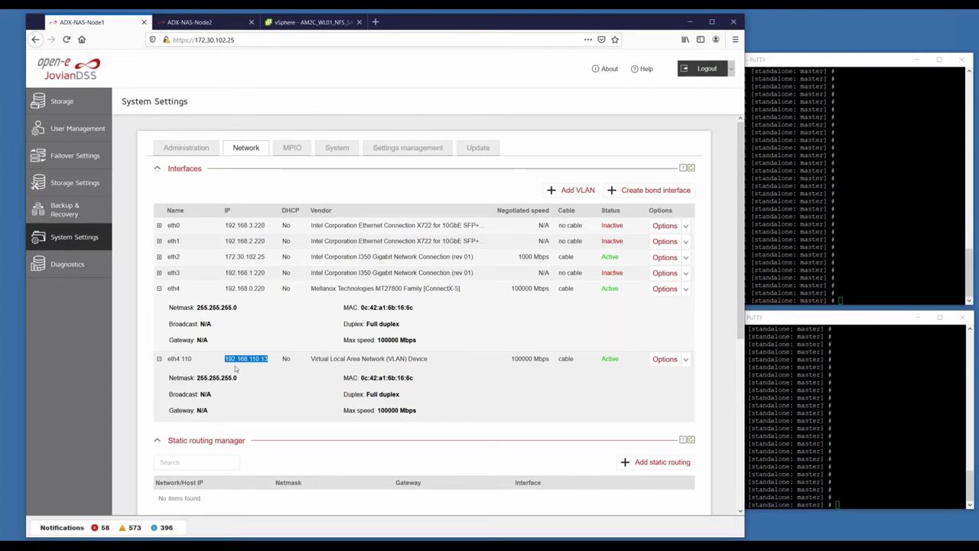
{"action": "left_click_drag", "start_coordinate": [269, 360], "coordinate": [225, 358]}
{"action": "left_click", "coordinate": [276, 258]}
{"action": "left_click_drag", "start_coordinate": [211, 259], "coordinate": [552, 259]}
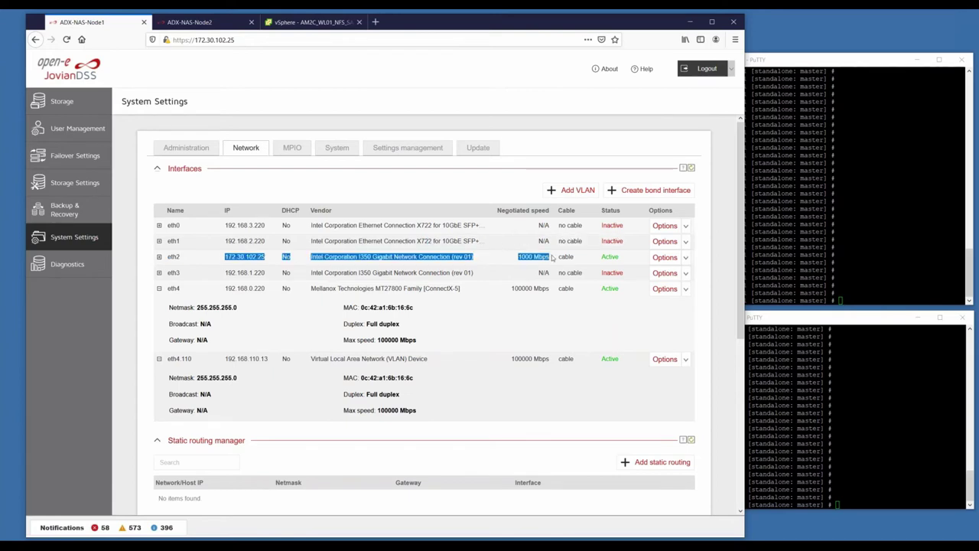
{"action": "left_click_drag", "start_coordinate": [233, 300], "coordinate": [550, 290]}
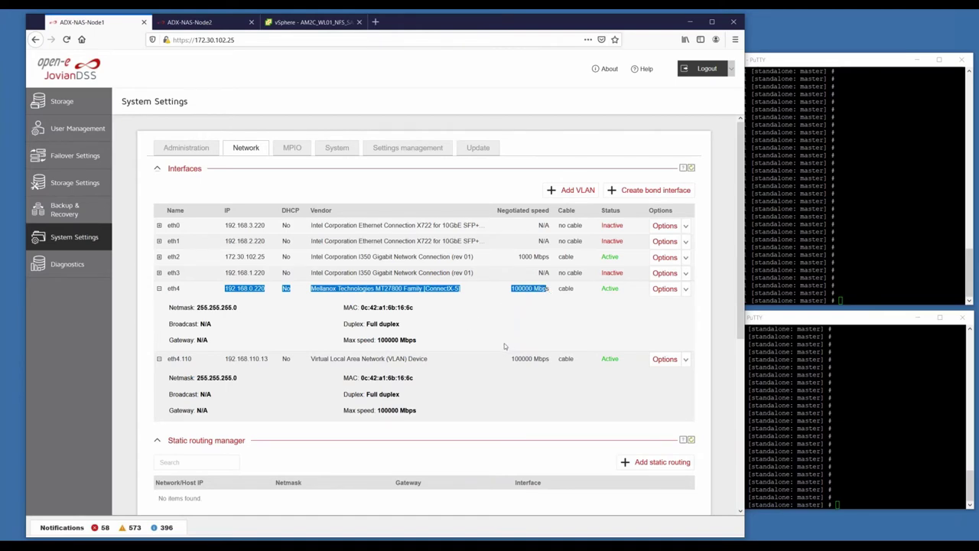
{"action": "left_click", "coordinate": [424, 293]}
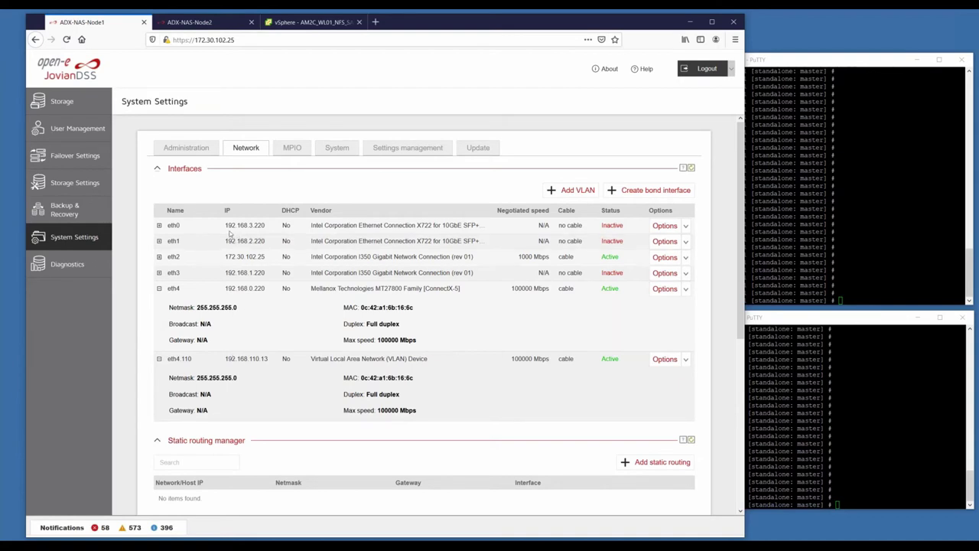
Step: Open the storage overview and compare the total storage of NVME_Pool_1, NVME_Pool_2 and SAS_Pool_1
{"action": "left_click", "coordinate": [80, 102]}
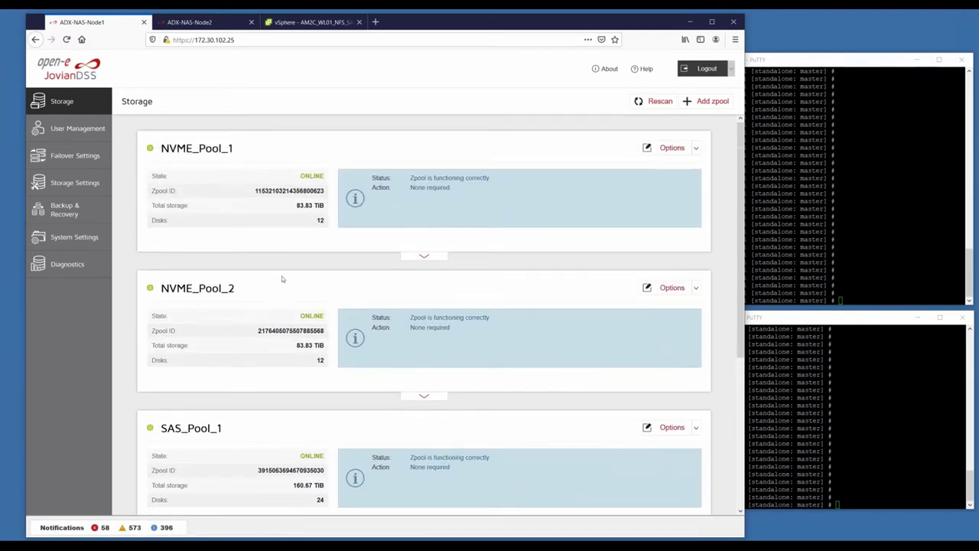
{"action": "double_click", "coordinate": [303, 205]}
{"action": "left_click_drag", "start_coordinate": [297, 346], "coordinate": [315, 346]}
{"action": "scroll", "coordinate": [294, 368], "scroll_direction": "down", "scroll_amount": 2}
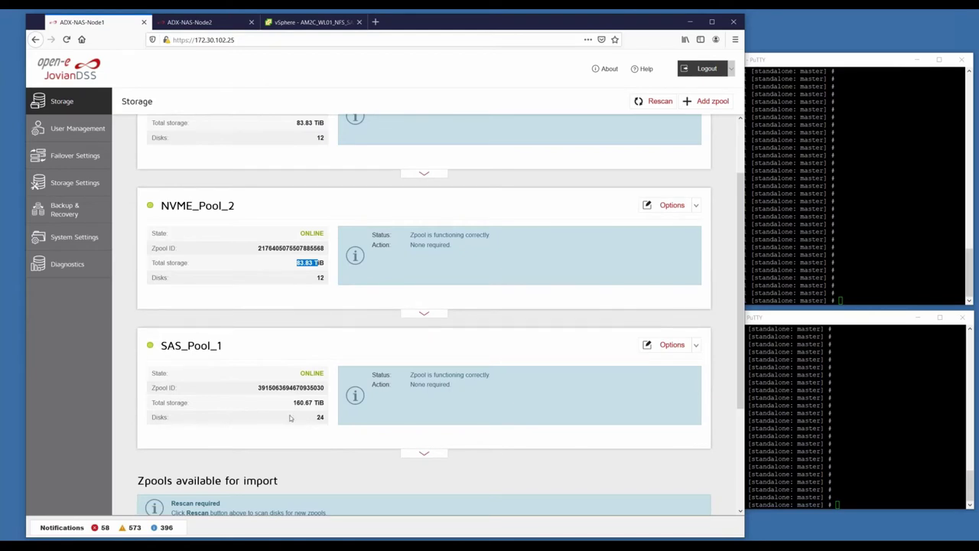
{"action": "left_click_drag", "start_coordinate": [291, 408], "coordinate": [310, 411]}
{"action": "scroll", "coordinate": [273, 408], "scroll_direction": "up", "scroll_amount": 2}
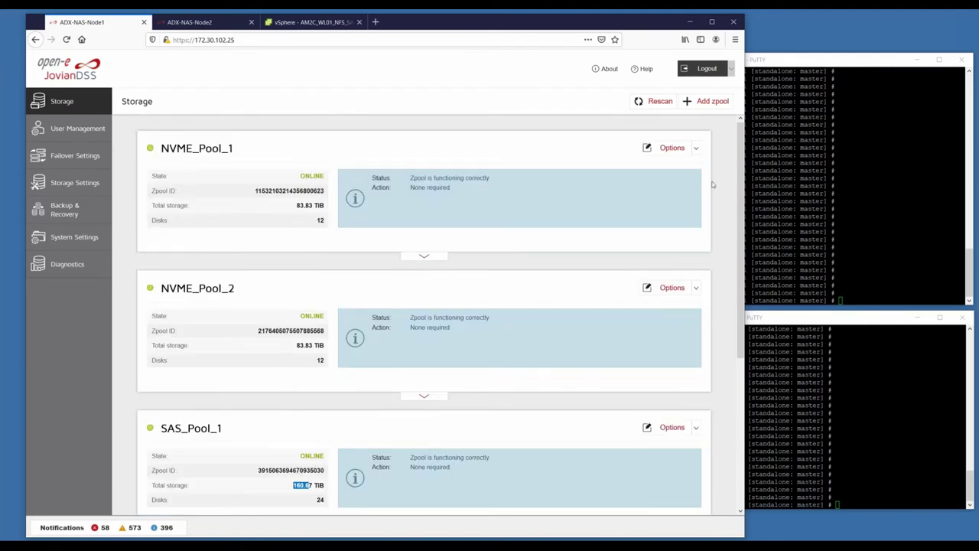
Step: Expand NVME_Pool_1 and display its virtual IPs and their routing
{"action": "left_click", "coordinate": [417, 258]}
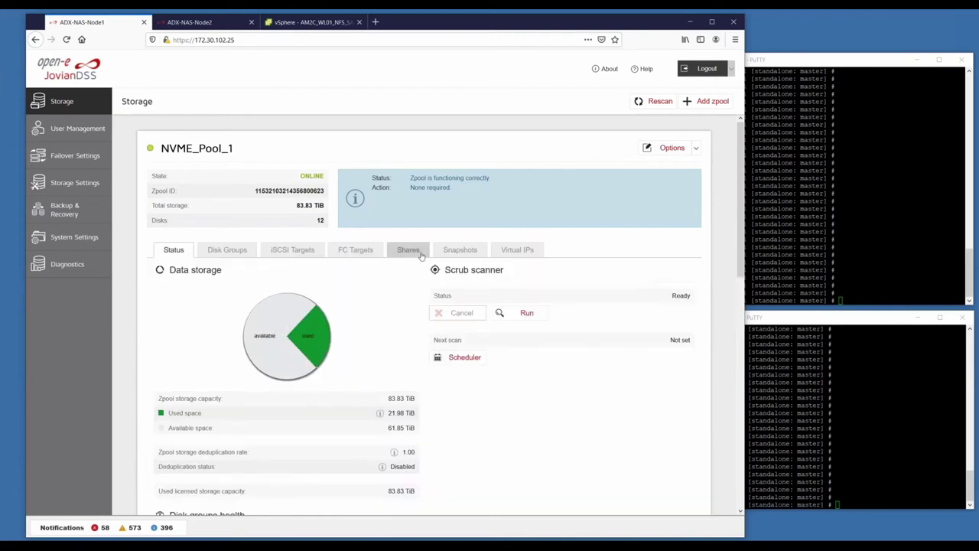
{"action": "left_click", "coordinate": [517, 250]}
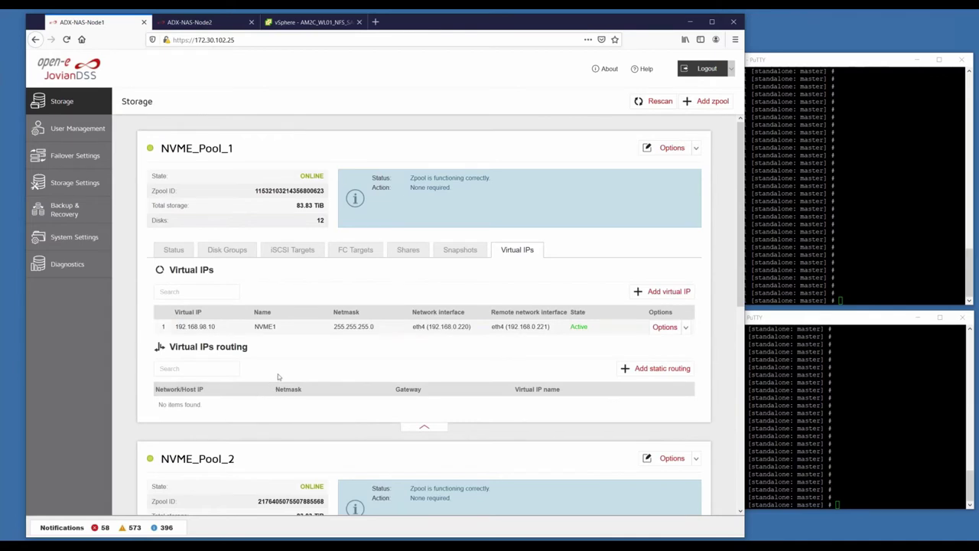
Step: Highlight the virtual IP address listed for NVME_Pool_1
{"action": "scroll", "coordinate": [278, 375], "scroll_direction": "down", "scroll_amount": 1}
{"action": "left_click_drag", "start_coordinate": [218, 285], "coordinate": [175, 285]}
{"action": "left_click", "coordinate": [217, 299]}
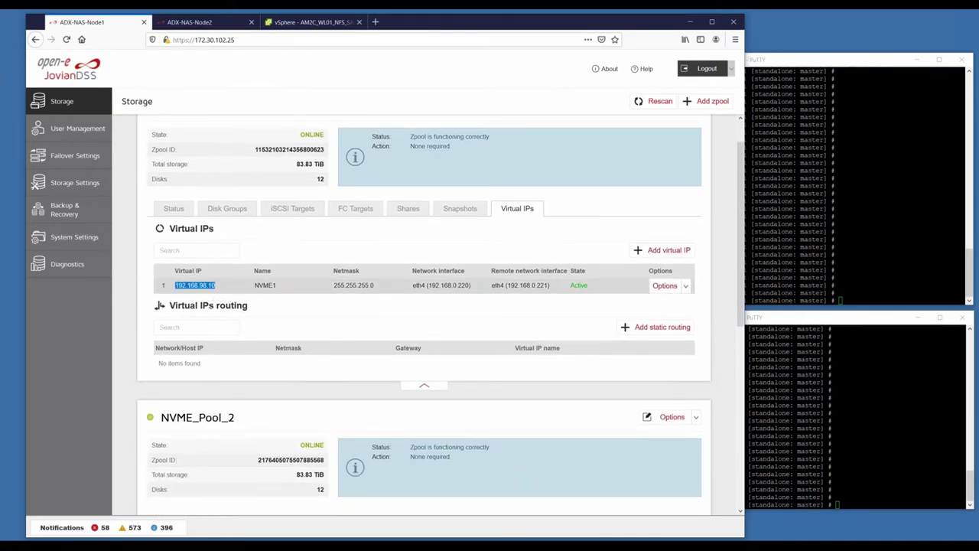
Step: Expand NVME_Pool_2, display its virtual IPs, and compare them with those of NVME_Pool_1
{"action": "scroll", "coordinate": [251, 309], "scroll_direction": "down", "scroll_amount": 2}
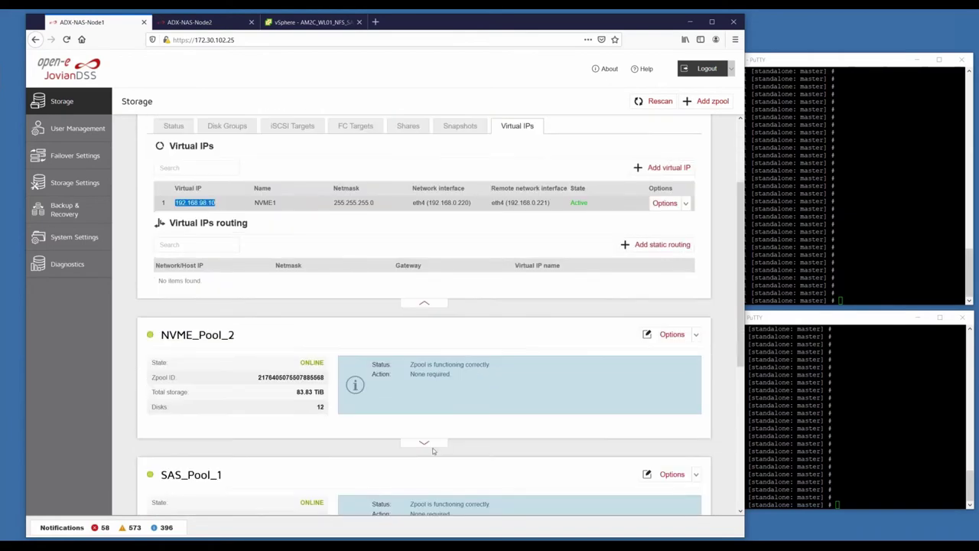
{"action": "left_click", "coordinate": [428, 444]}
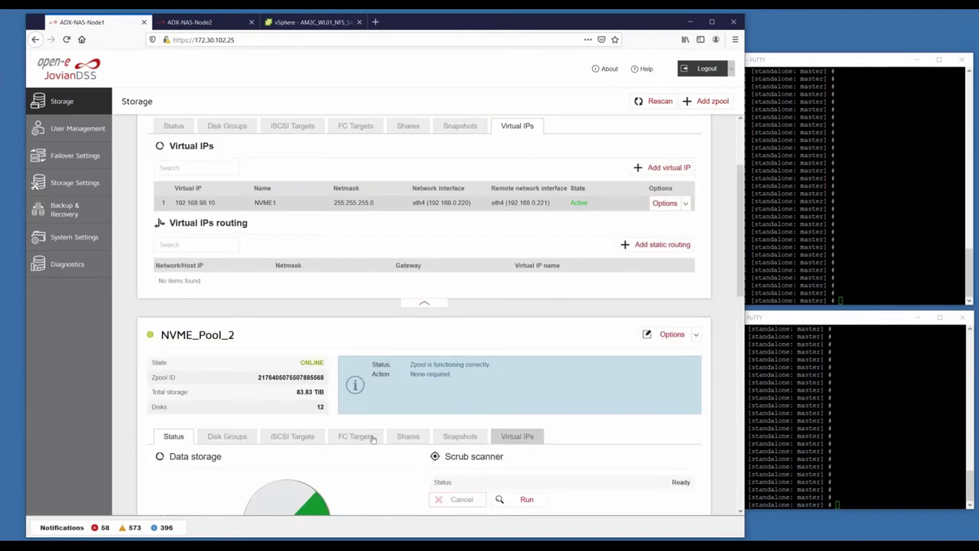
{"action": "left_click", "coordinate": [517, 437]}
{"action": "scroll", "coordinate": [242, 318], "scroll_direction": "down", "scroll_amount": 2}
{"action": "scroll", "coordinate": [247, 216], "scroll_direction": "up", "scroll_amount": 2}
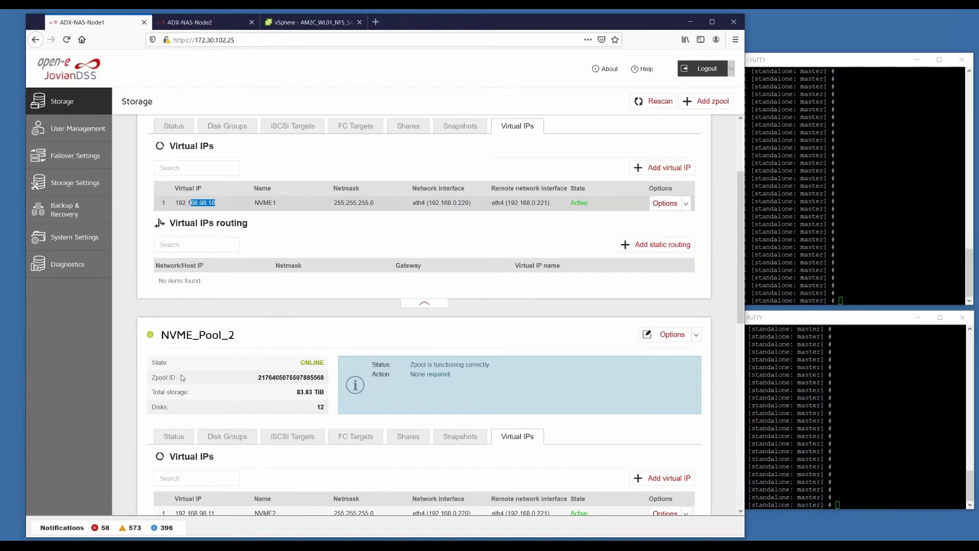
{"action": "scroll", "coordinate": [181, 378], "scroll_direction": "down", "scroll_amount": 1}
{"action": "scroll", "coordinate": [181, 377], "scroll_direction": "up", "scroll_amount": 1}
Step: Expand SAS_Pool_1 and display its virtual IPs
{"action": "scroll", "coordinate": [181, 377], "scroll_direction": "down", "scroll_amount": 5}
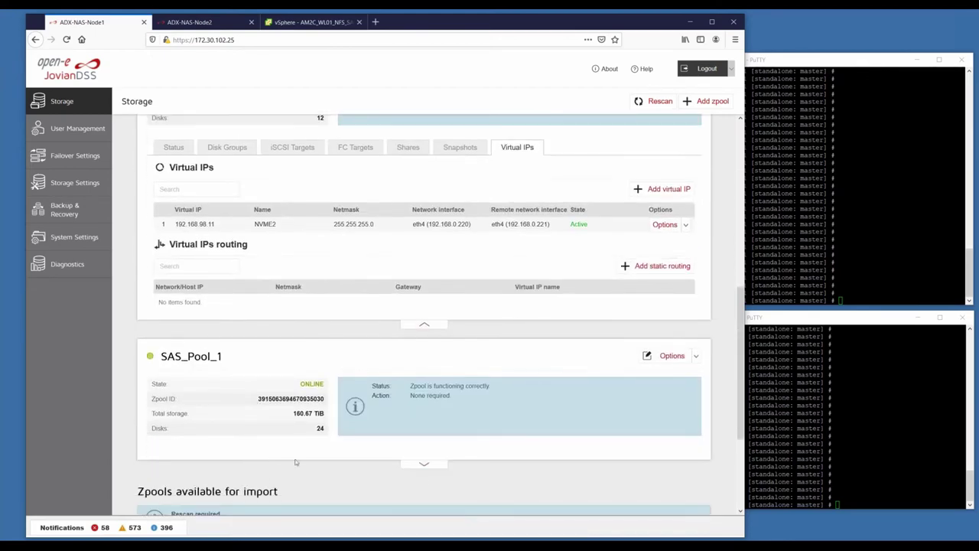
{"action": "left_click", "coordinate": [423, 463]}
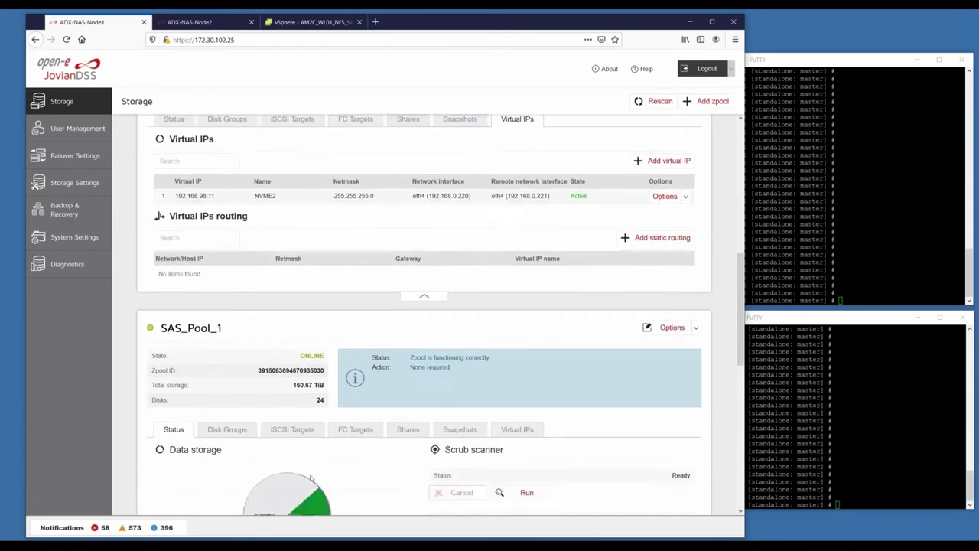
{"action": "scroll", "coordinate": [310, 477], "scroll_direction": "down", "scroll_amount": 2}
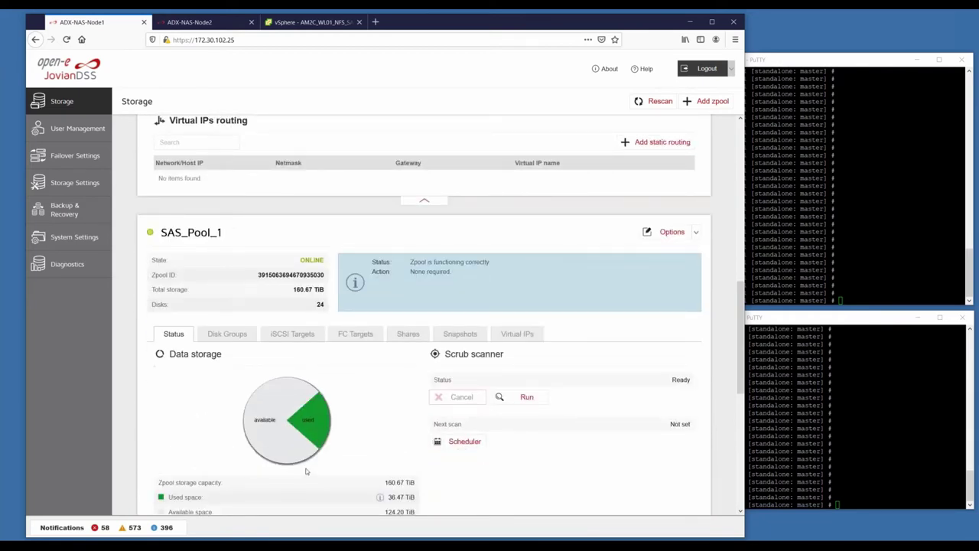
{"action": "scroll", "coordinate": [287, 459], "scroll_direction": "up", "scroll_amount": 1}
{"action": "scroll", "coordinate": [281, 455], "scroll_direction": "down", "scroll_amount": 1}
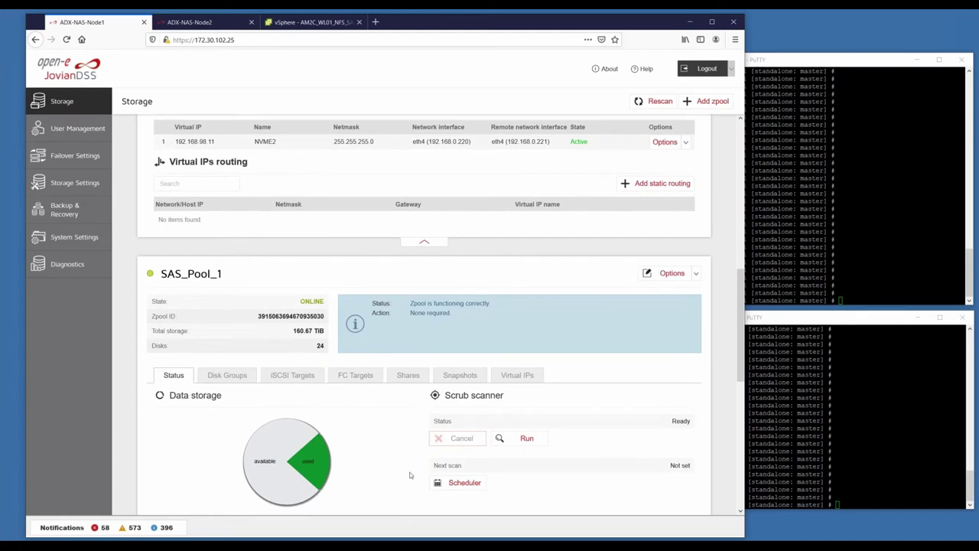
{"action": "scroll", "coordinate": [413, 467], "scroll_direction": "up", "scroll_amount": 1}
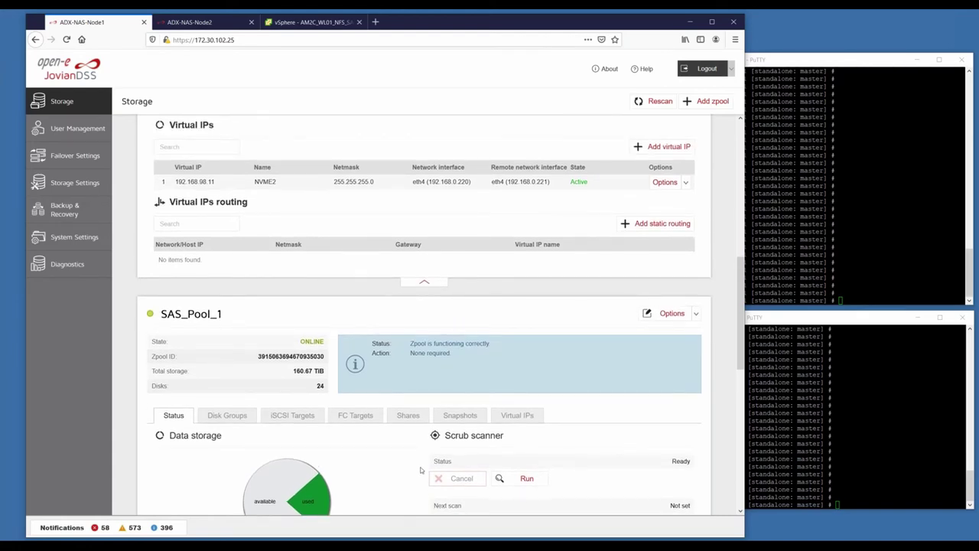
{"action": "scroll", "coordinate": [520, 391], "scroll_direction": "down", "scroll_amount": 1}
{"action": "left_click", "coordinate": [517, 375]}
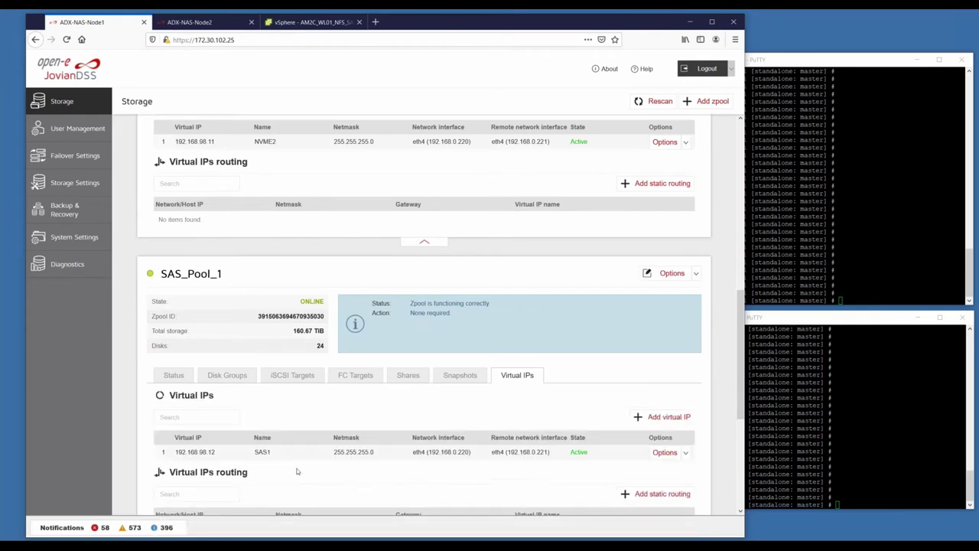
Step: Compare the virtual IP addresses of NVME_Pool_1, NVME_Pool_2 and SAS_Pool_1, highlighting each one
{"action": "scroll", "coordinate": [297, 471], "scroll_direction": "down", "scroll_amount": 1}
{"action": "scroll", "coordinate": [297, 472], "scroll_direction": "up", "scroll_amount": 5}
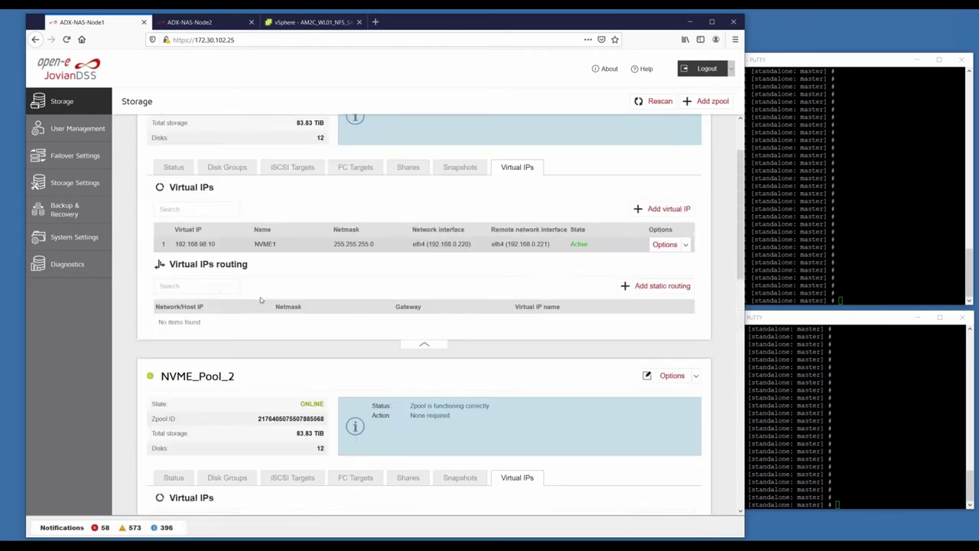
{"action": "left_click_drag", "start_coordinate": [227, 242], "coordinate": [175, 244]}
{"action": "scroll", "coordinate": [220, 302], "scroll_direction": "down", "scroll_amount": 5}
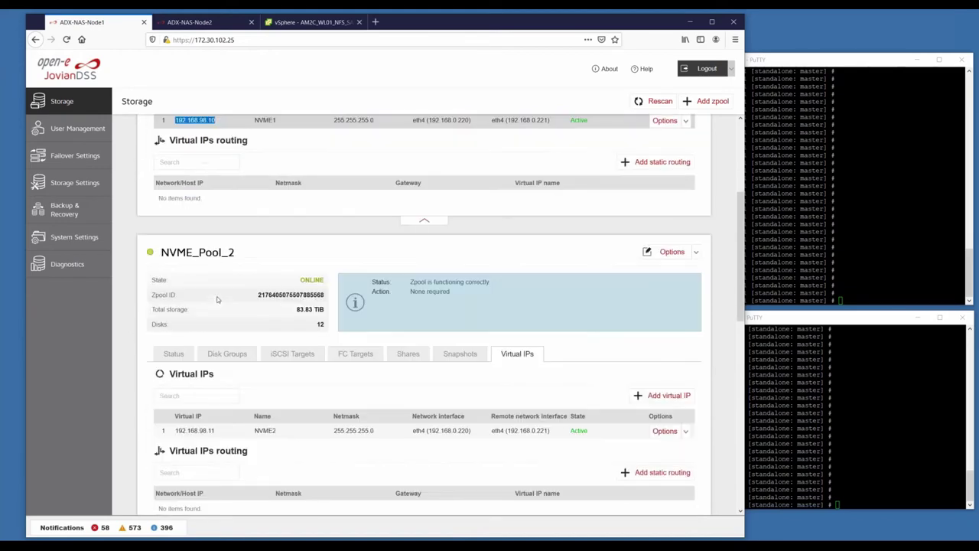
{"action": "scroll", "coordinate": [227, 314], "scroll_direction": "down", "scroll_amount": 1}
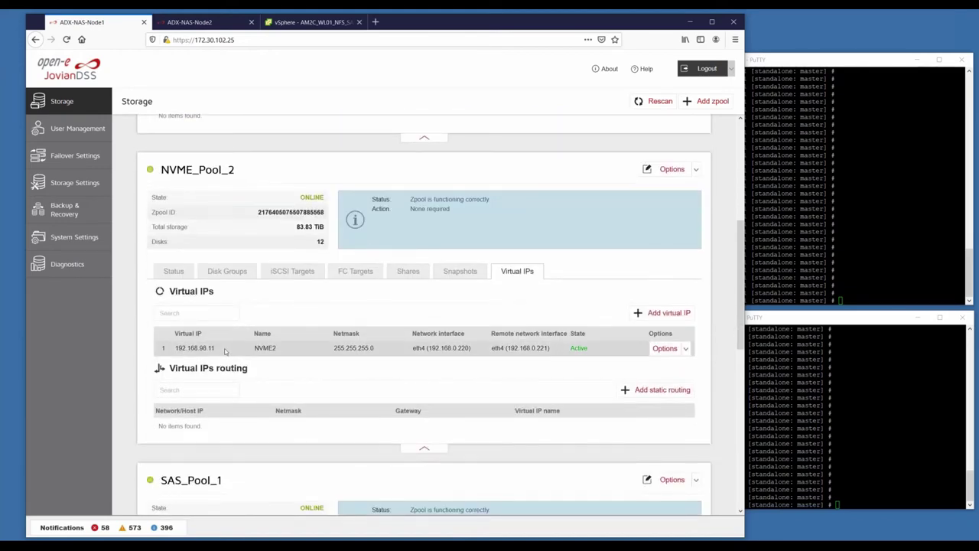
{"action": "left_click_drag", "start_coordinate": [226, 351], "coordinate": [157, 350]}
{"action": "scroll", "coordinate": [268, 442], "scroll_direction": "down", "scroll_amount": 2}
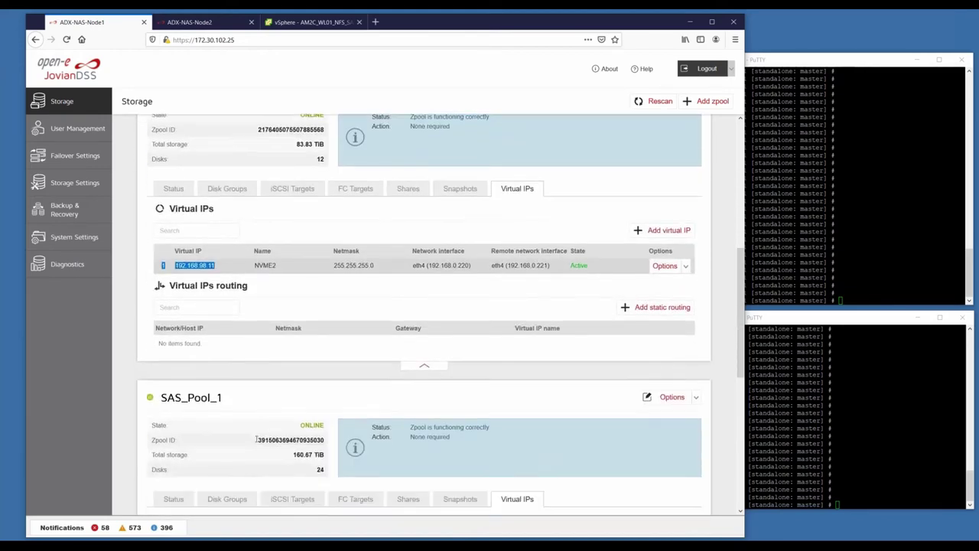
{"action": "scroll", "coordinate": [256, 439], "scroll_direction": "down", "scroll_amount": 5}
{"action": "left_click_drag", "start_coordinate": [224, 369], "coordinate": [156, 375]}
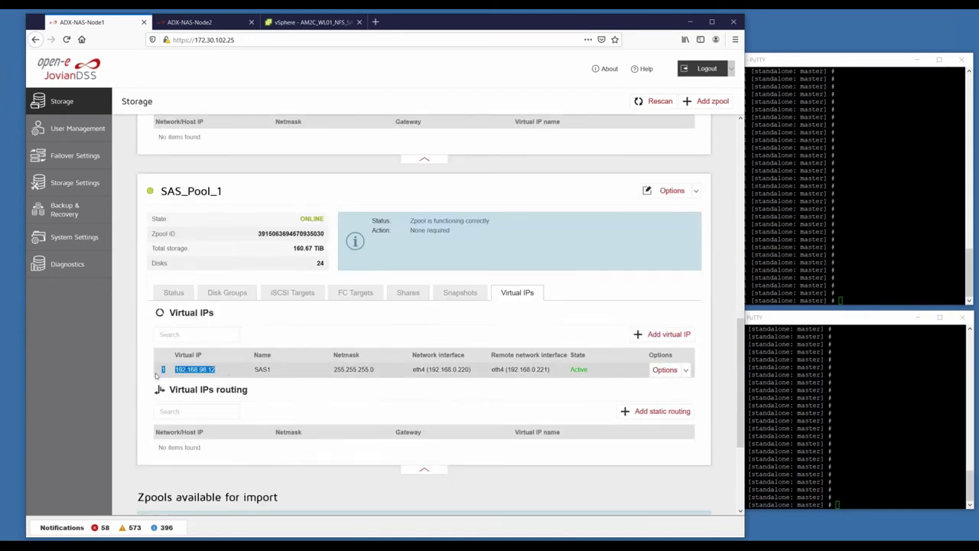
Step: Bring both PuTTY sessions in front of the browser and highlight the SN2010 switch model in each prompt
{"action": "left_click", "coordinate": [835, 201]}
{"action": "left_click", "coordinate": [801, 436]}
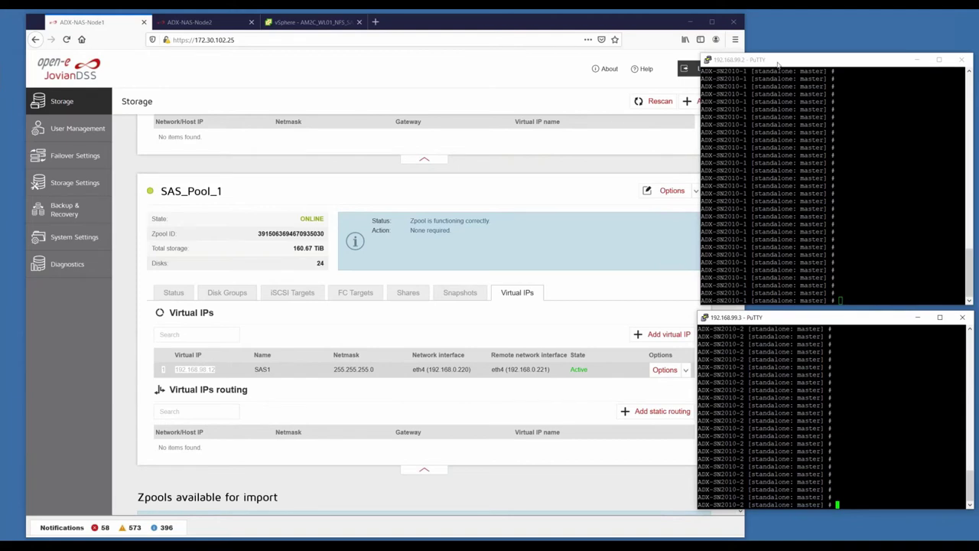
{"action": "left_click_drag", "start_coordinate": [779, 65], "coordinate": [774, 62]}
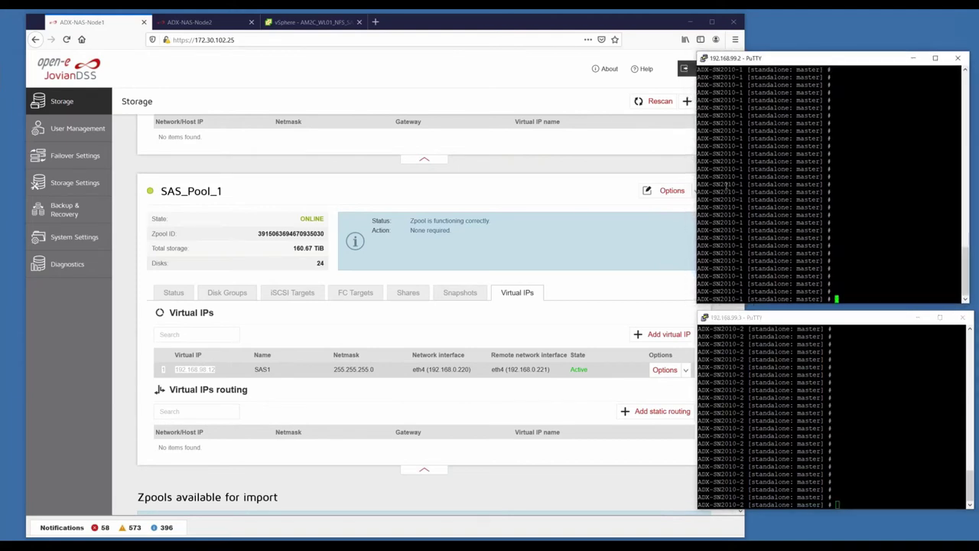
{"action": "left_click_drag", "start_coordinate": [711, 177], "coordinate": [736, 177]}
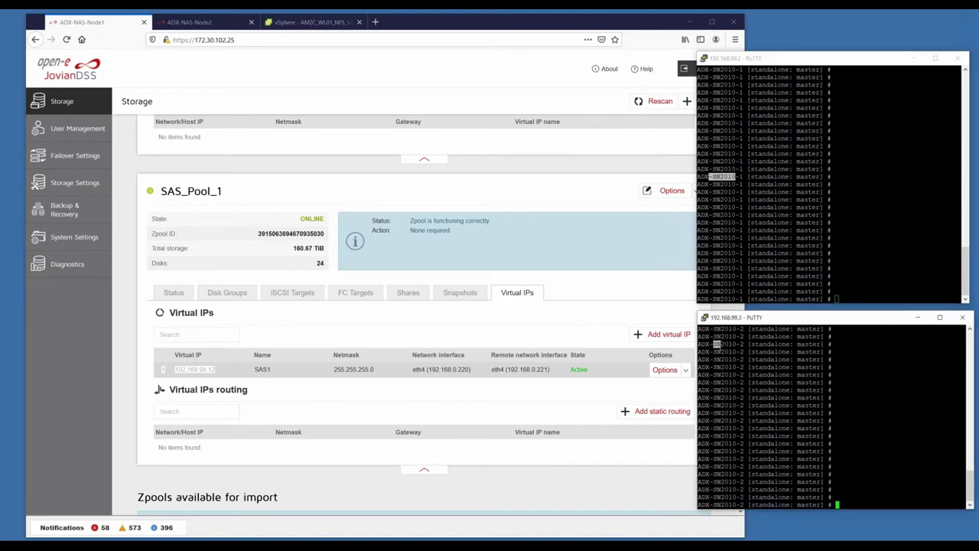
{"action": "left_click_drag", "start_coordinate": [715, 346], "coordinate": [736, 345]}
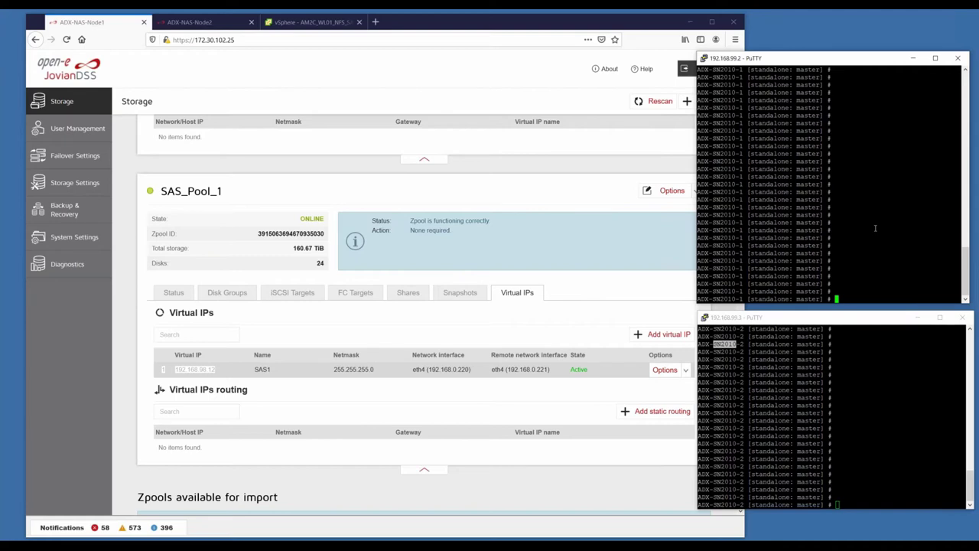
Step: Start continuous pings to 192.168.98.10 from switch ADX-SN2010-1 and to 192.168.98.11 from switch ADX-SN2010-2
{"action": "type", "text": "ping 192.168.98.10"}
{"action": "key", "text": "Return"}
{"action": "left_click", "coordinate": [933, 432]}
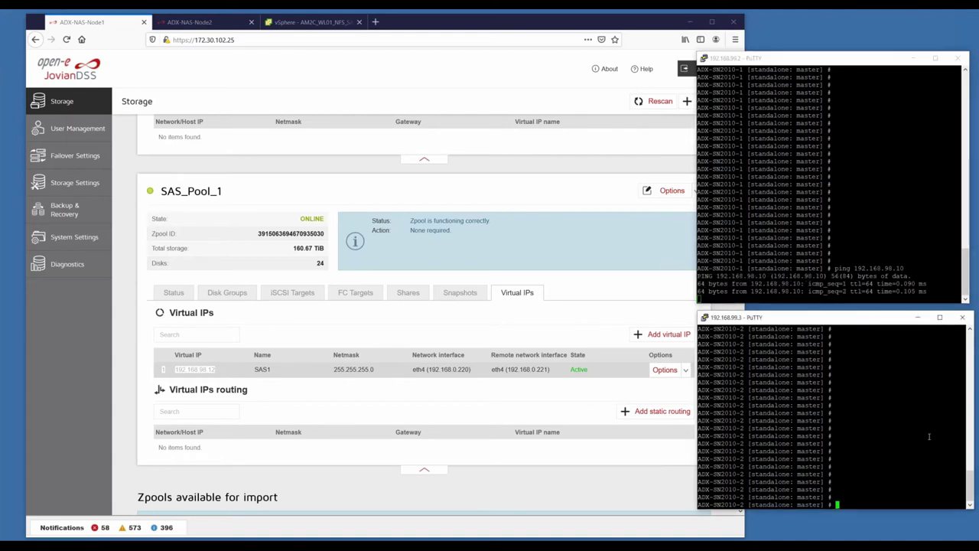
{"action": "type", "text": "ping 192.168.98.11"}
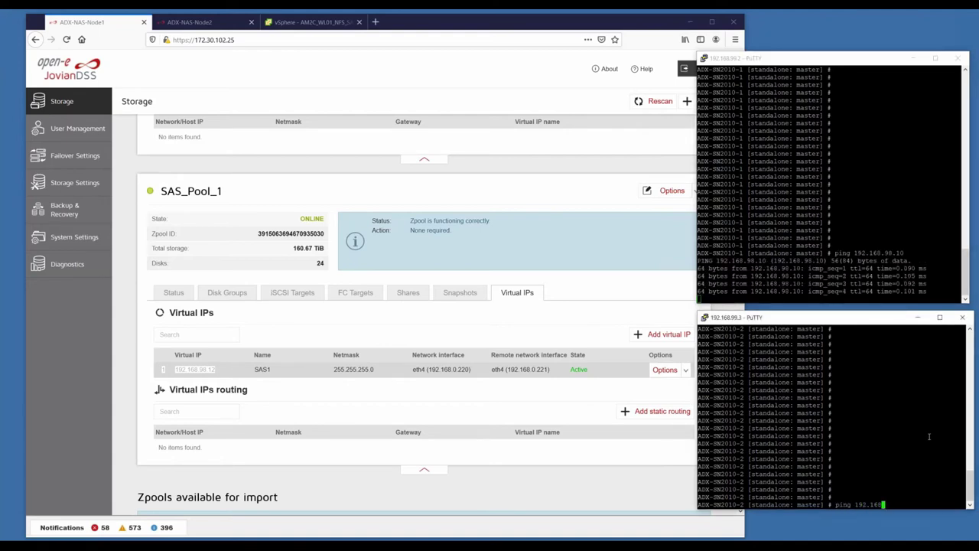
{"action": "key", "text": "Return"}
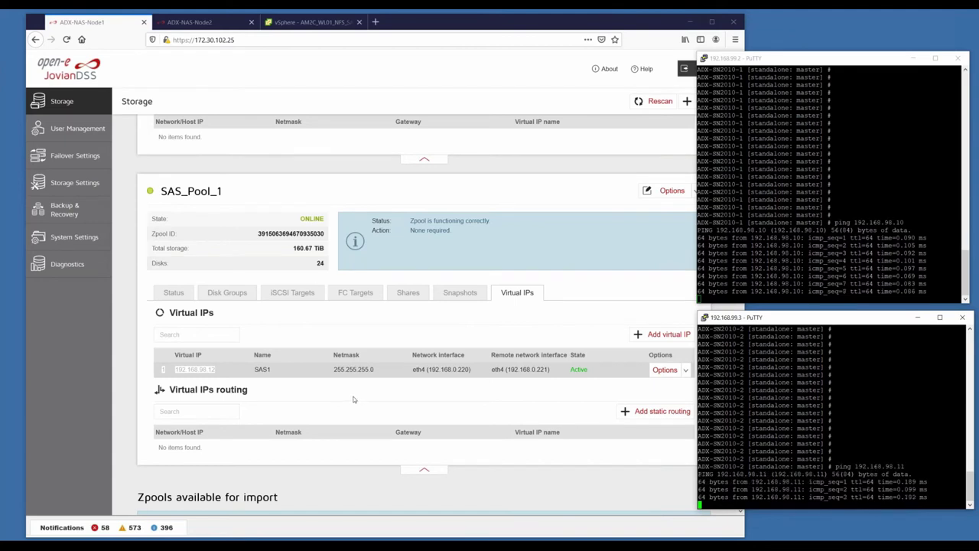
Step: Narrow the browser window to uncover both PuTTY sessions and recheck the virtual IPs of NVME_Pool_1 and NVME_Pool_2
{"action": "left_click", "coordinate": [404, 92]}
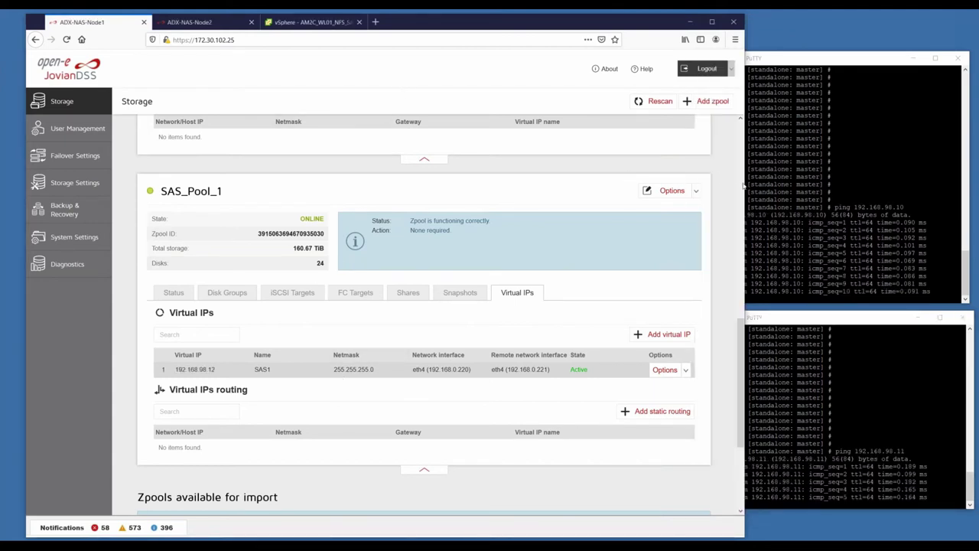
{"action": "left_click_drag", "start_coordinate": [744, 184], "coordinate": [681, 181]}
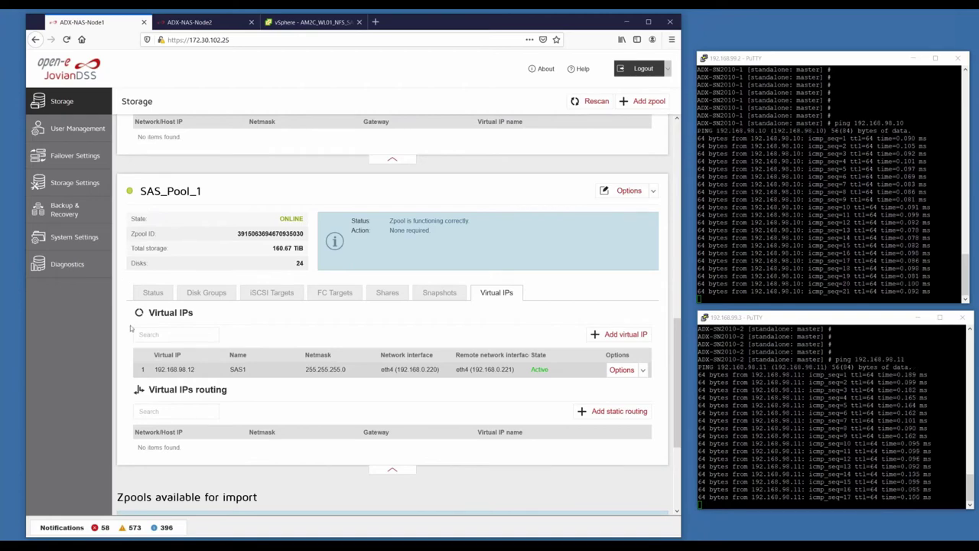
{"action": "scroll", "coordinate": [193, 277], "scroll_direction": "up", "scroll_amount": 3}
{"action": "scroll", "coordinate": [194, 278], "scroll_direction": "up", "scroll_amount": 5}
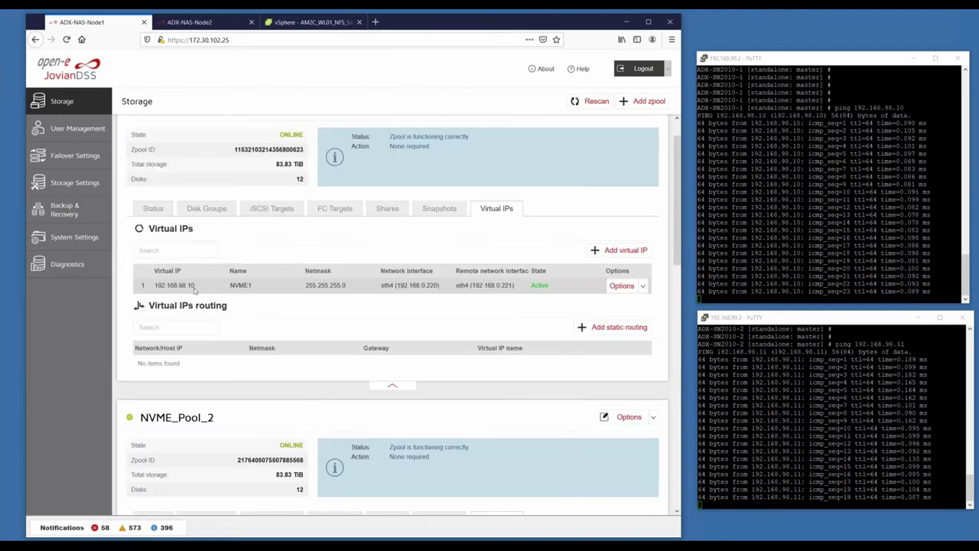
{"action": "left_click_drag", "start_coordinate": [195, 284], "coordinate": [170, 285]}
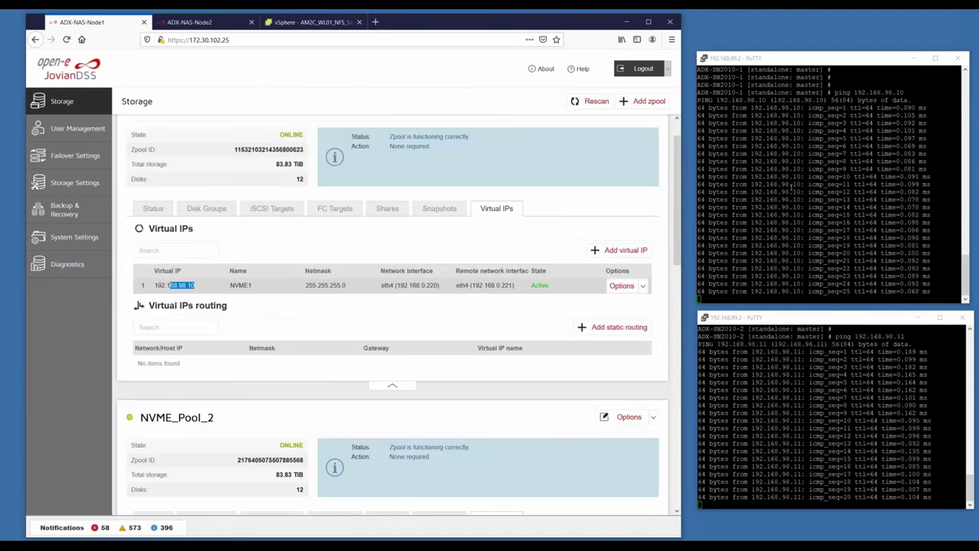
{"action": "scroll", "coordinate": [219, 435], "scroll_direction": "down", "scroll_amount": 3}
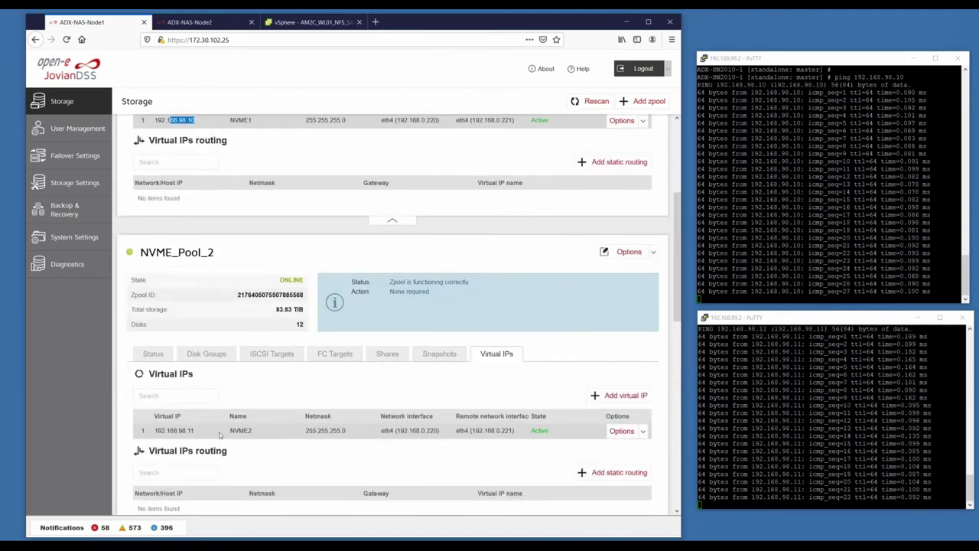
{"action": "scroll", "coordinate": [350, 384], "scroll_direction": "up", "scroll_amount": 4}
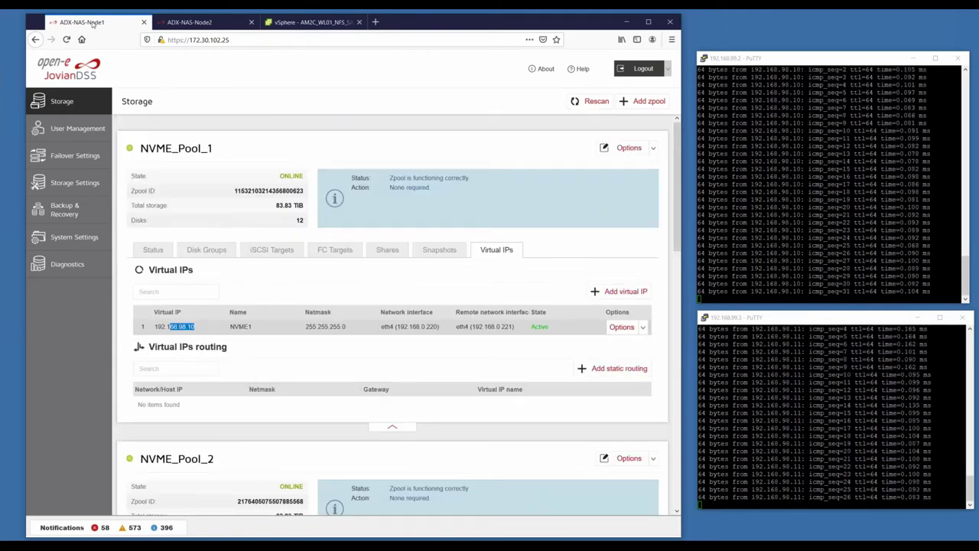
Step: On ADX-NAS-Node2, move NVME_Pool_1 over from ADX-NAS-Node1
{"action": "left_click", "coordinate": [202, 21]}
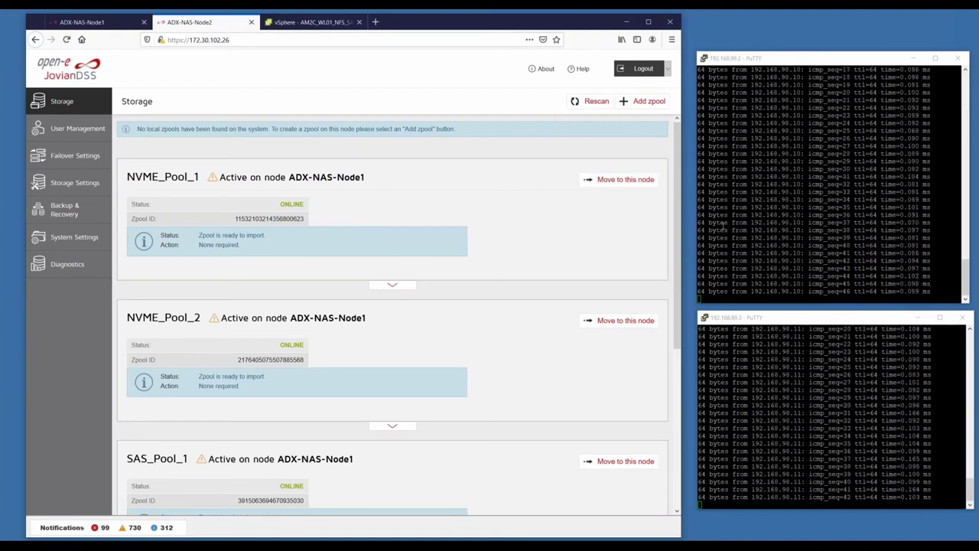
{"action": "left_click", "coordinate": [621, 184]}
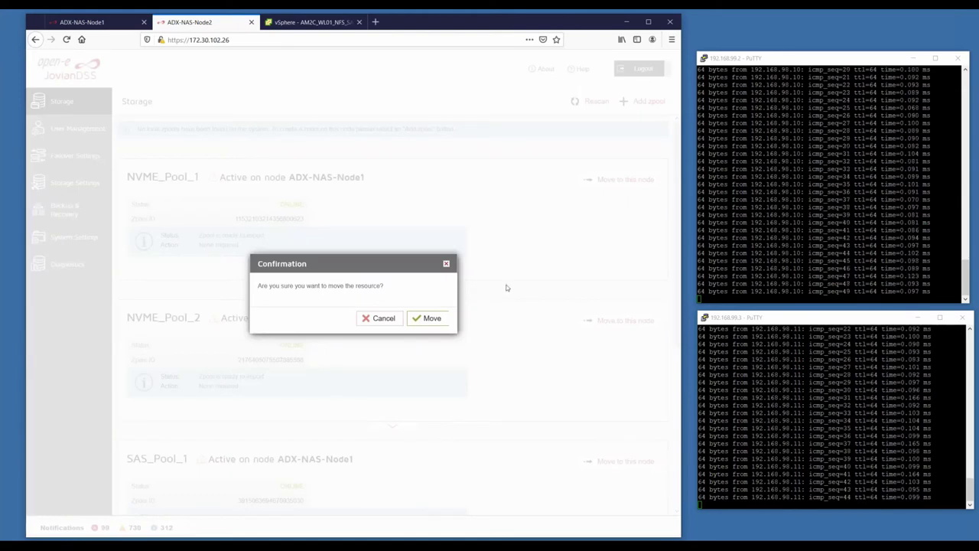
{"action": "left_click", "coordinate": [433, 318]}
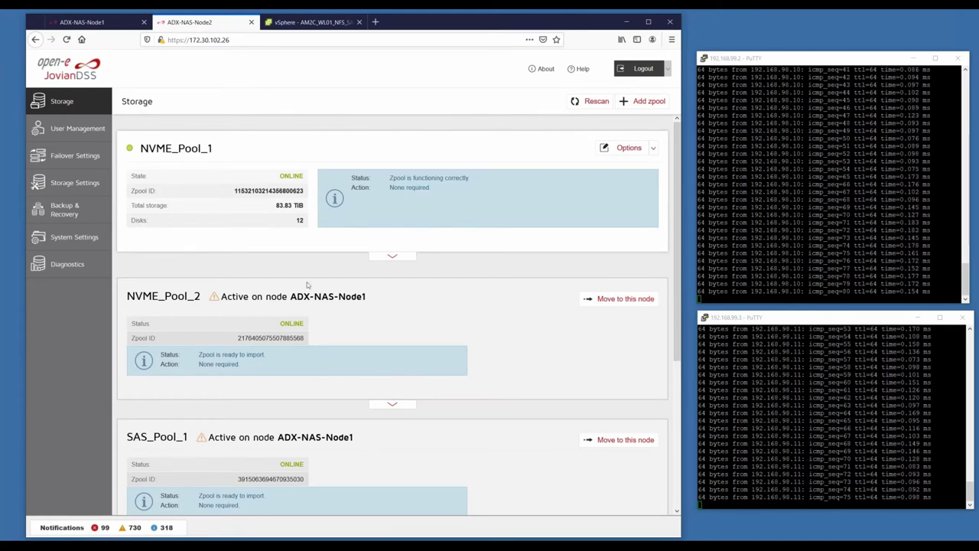
Step: Expand NVME_Pool_1 on ADX-NAS-Node2, check its virtual IP address, and collapse the pool details
{"action": "left_click", "coordinate": [391, 255]}
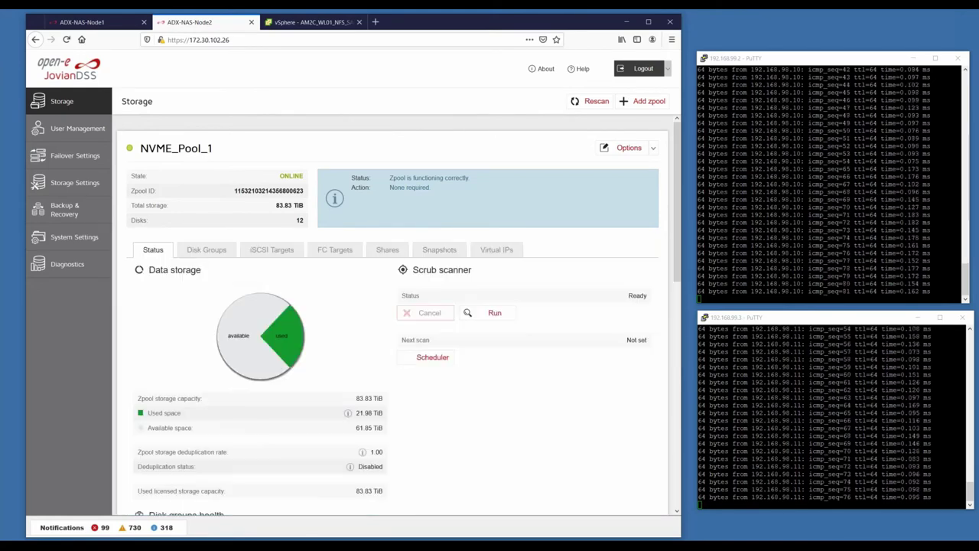
{"action": "left_click", "coordinate": [498, 249]}
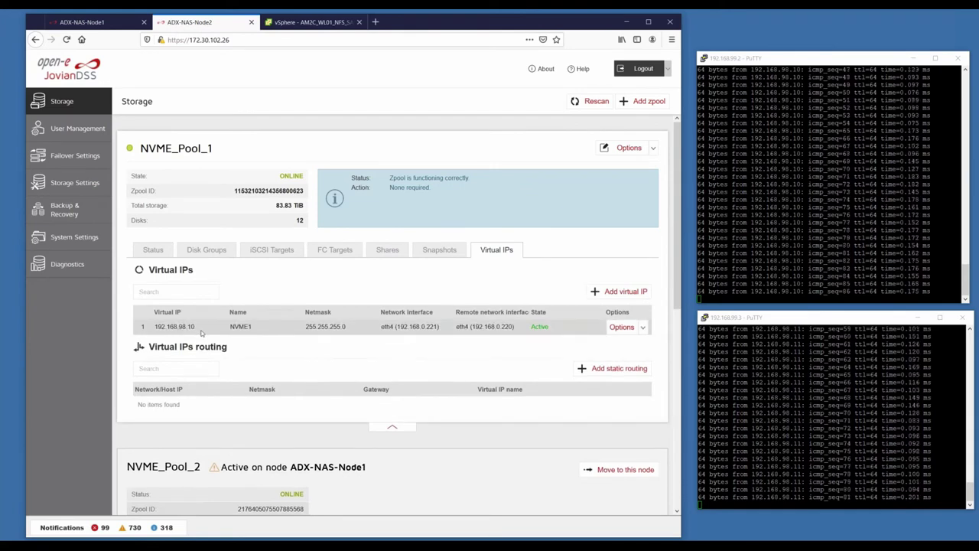
{"action": "left_click_drag", "start_coordinate": [200, 329], "coordinate": [160, 326]}
{"action": "left_click", "coordinate": [348, 280]}
{"action": "left_click", "coordinate": [393, 427]}
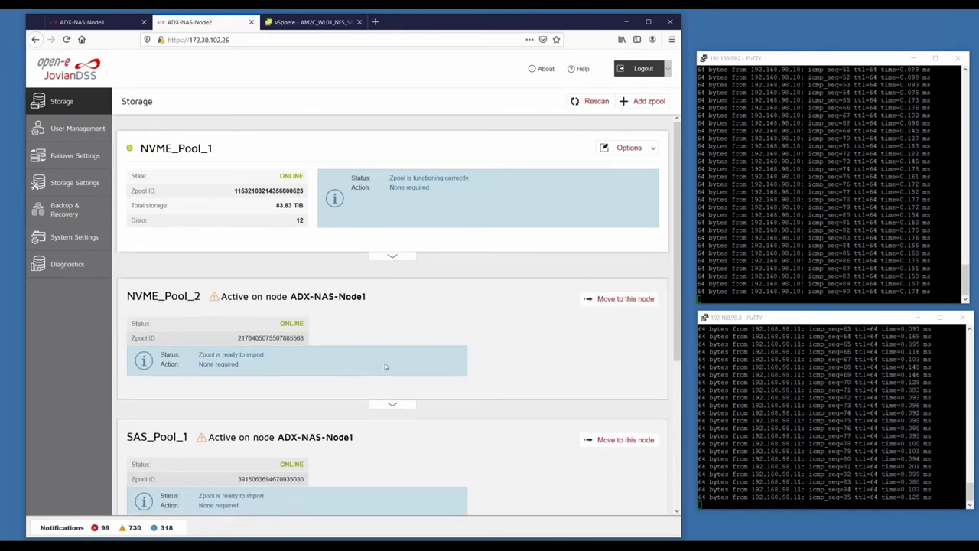
Step: On switch ADX-SN2010-1, stop the ping to 192.168.98.10 and run a brief test ping to 192.168.98.13
{"action": "left_click", "coordinate": [945, 120]}
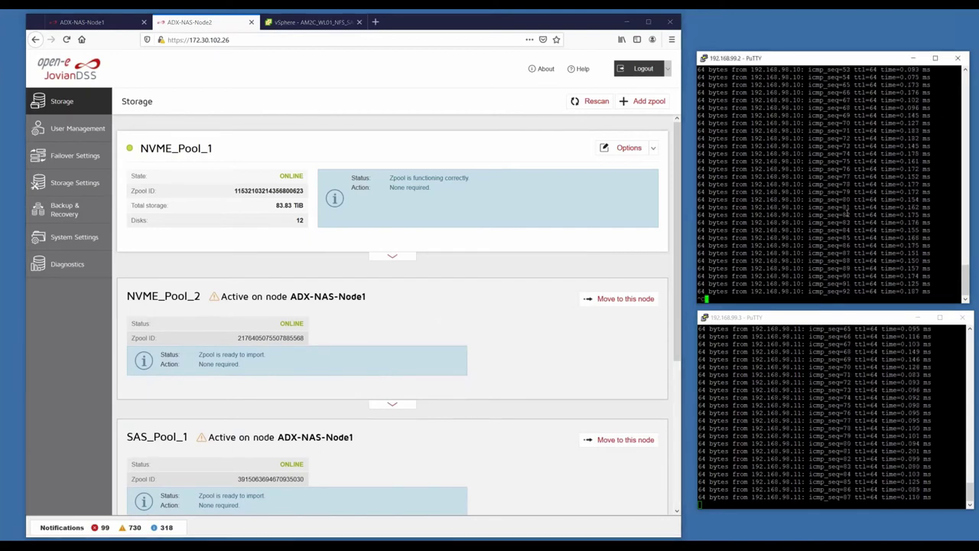
{"action": "key", "text": "ctrl+c"}
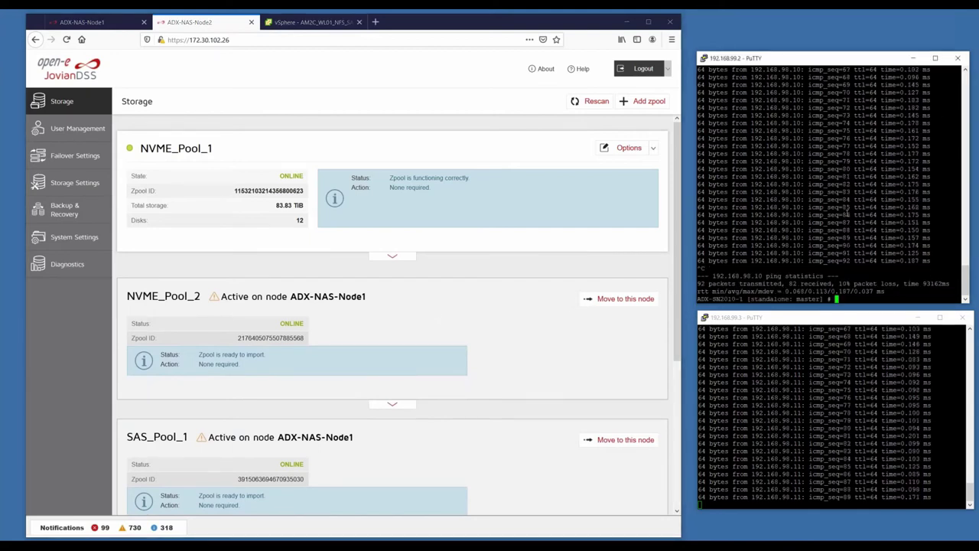
{"action": "key", "text": "Up"}
{"action": "type", "text": "3"}
{"action": "key", "text": "Return"}
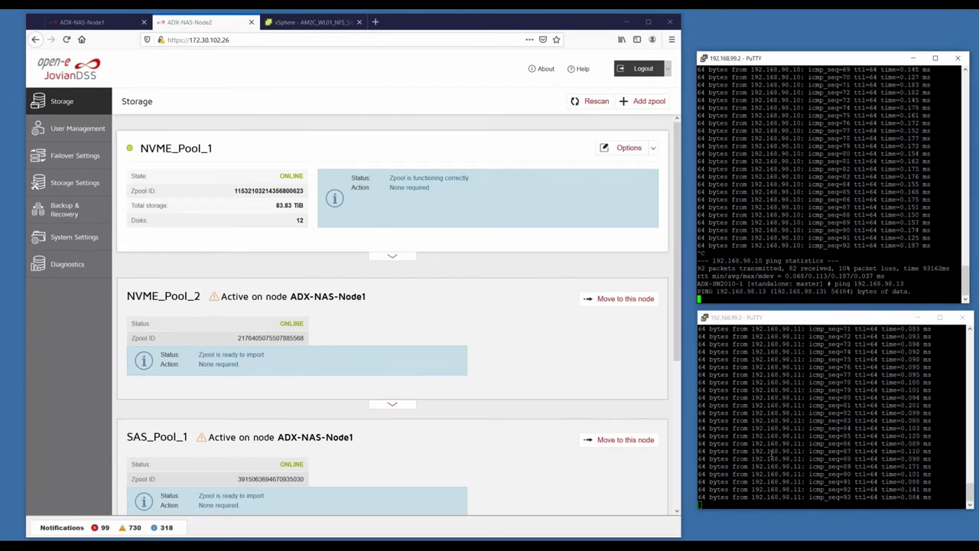
{"action": "left_click_drag", "start_coordinate": [767, 451], "coordinate": [839, 450]}
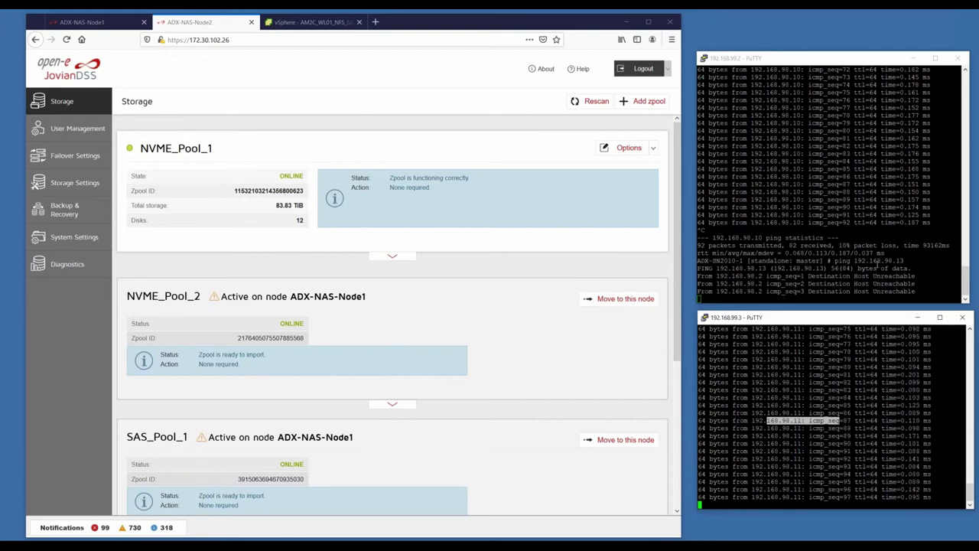
{"action": "left_click", "coordinate": [869, 256]}
{"action": "key", "text": "ctrl+c"}
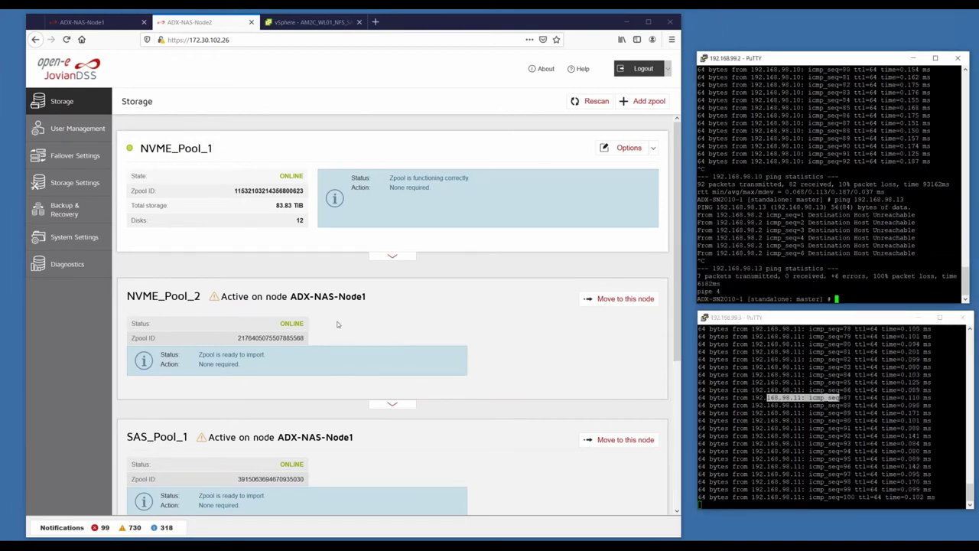
Step: Push the old ping output out of view in the ADX-SN2010-1 session with a run of blank prompt lines
{"action": "scroll", "coordinate": [667, 423], "scroll_direction": "down", "scroll_amount": 2}
{"action": "scroll", "coordinate": [362, 307], "scroll_direction": "up", "scroll_amount": 2}
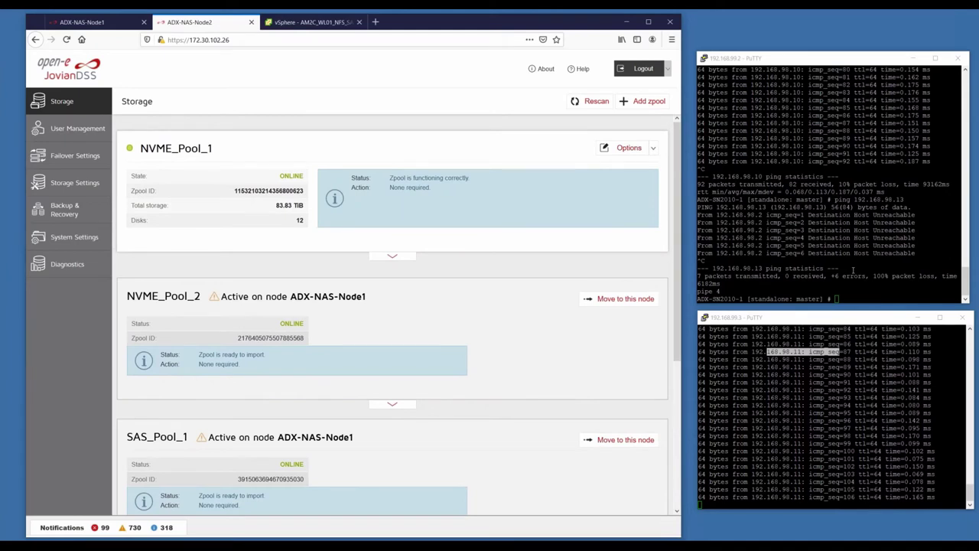
{"action": "left_click", "coordinate": [853, 270]}
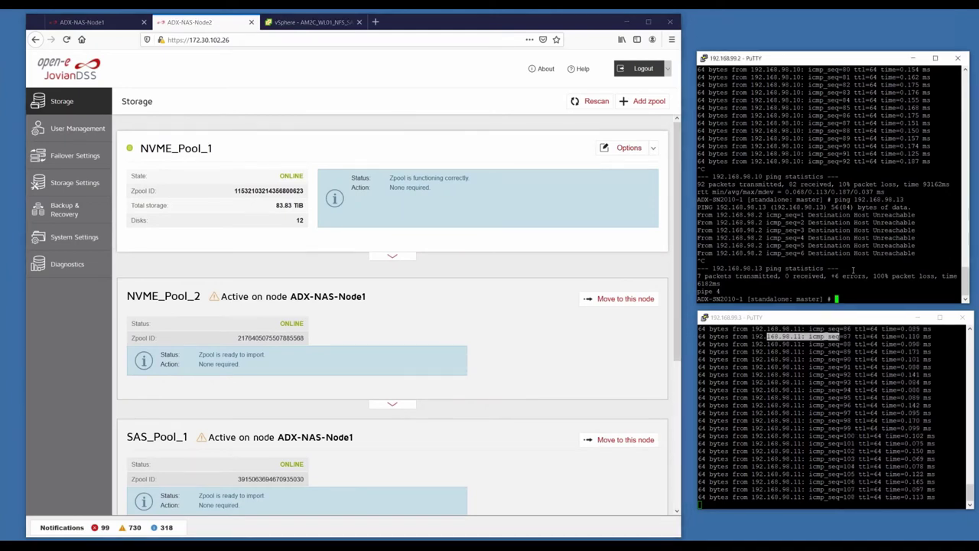
{"action": "key", "text": "Return"}
{"action": "key", "text": "Return"}
{"action": "key", "text": "Return"}
{"action": "key", "text": "Return"}
{"action": "key", "text": "Return"}
{"action": "key", "text": "Return"}
{"action": "key", "text": "Return"}
{"action": "key", "text": "Return"}
{"action": "key", "text": "Return"}
{"action": "key", "text": "Return"}
{"action": "key", "text": "Return"}
{"action": "key", "text": "Return"}
{"action": "key", "text": "Return"}
{"action": "key", "text": "Return"}
{"action": "key", "text": "Return"}
{"action": "key", "text": "Return"}
{"action": "key", "text": "Return"}
{"action": "key", "text": "Return"}
{"action": "key", "text": "Return"}
{"action": "key", "text": "Return"}
{"action": "key", "text": "Return"}
{"action": "key", "text": "Return"}
{"action": "key", "text": "Return"}
{"action": "key", "text": "Return"}
{"action": "key", "text": "Return"}
{"action": "key", "text": "Return"}
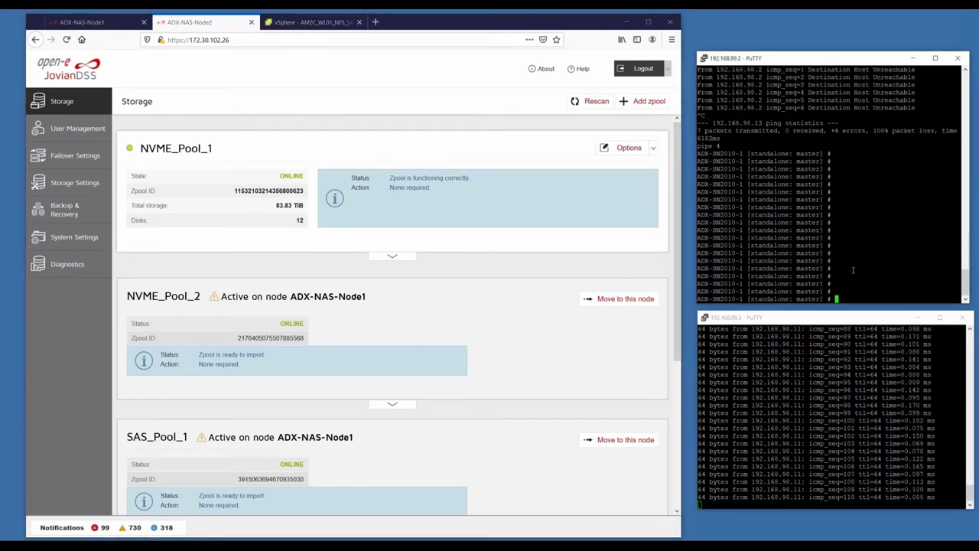
Step: On ADX-NAS-Node1, check the virtual IP address of NVME_Pool_2 against the ping target on switch ADX-SN2010-2
{"action": "left_click", "coordinate": [765, 428]}
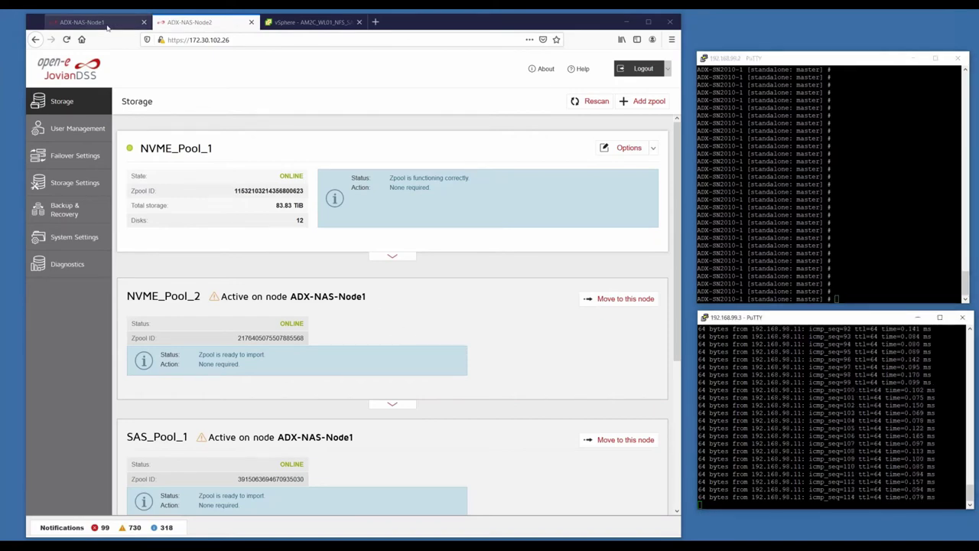
{"action": "left_click", "coordinate": [84, 22]}
{"action": "scroll", "coordinate": [289, 325], "scroll_direction": "down", "scroll_amount": 1}
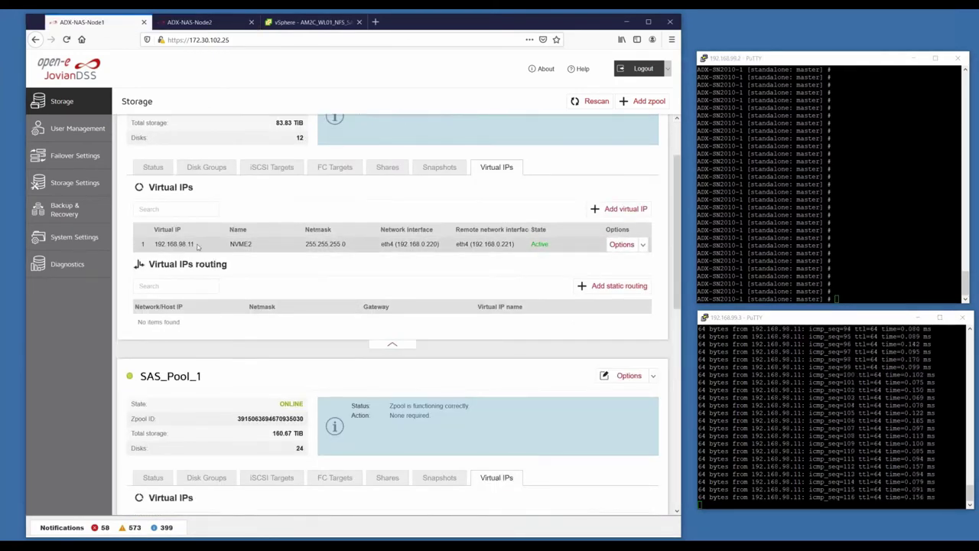
{"action": "scroll", "coordinate": [175, 199], "scroll_direction": "up", "scroll_amount": 2}
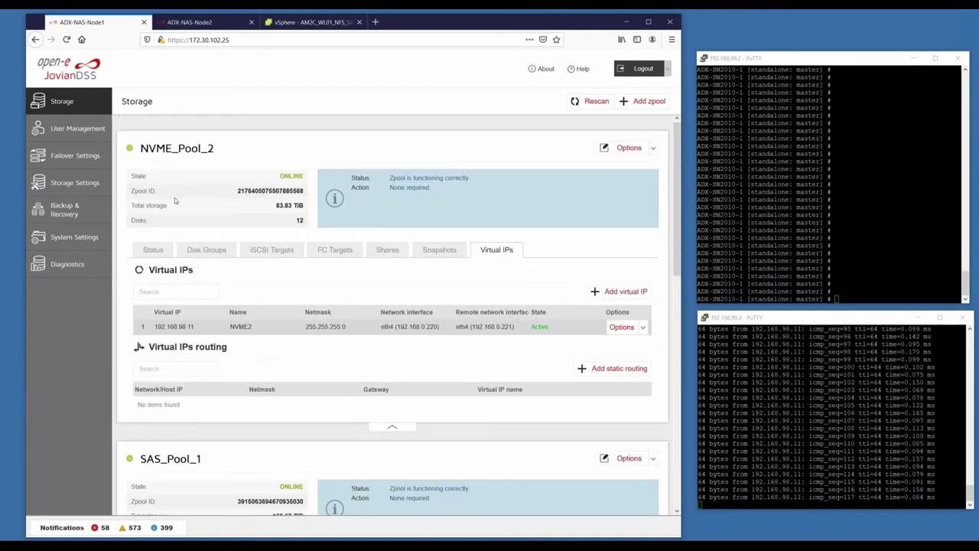
{"action": "triple_click", "coordinate": [201, 329]}
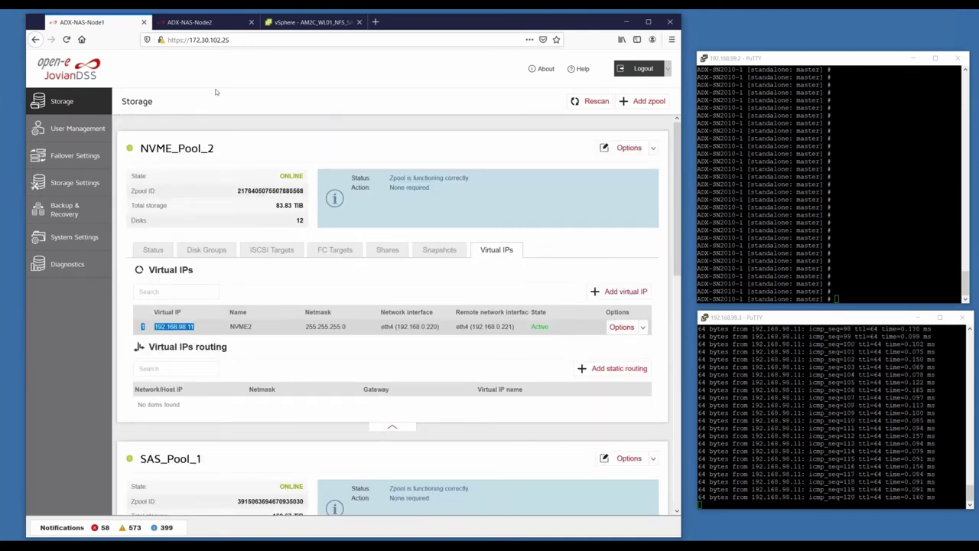
{"action": "left_click", "coordinate": [191, 22]}
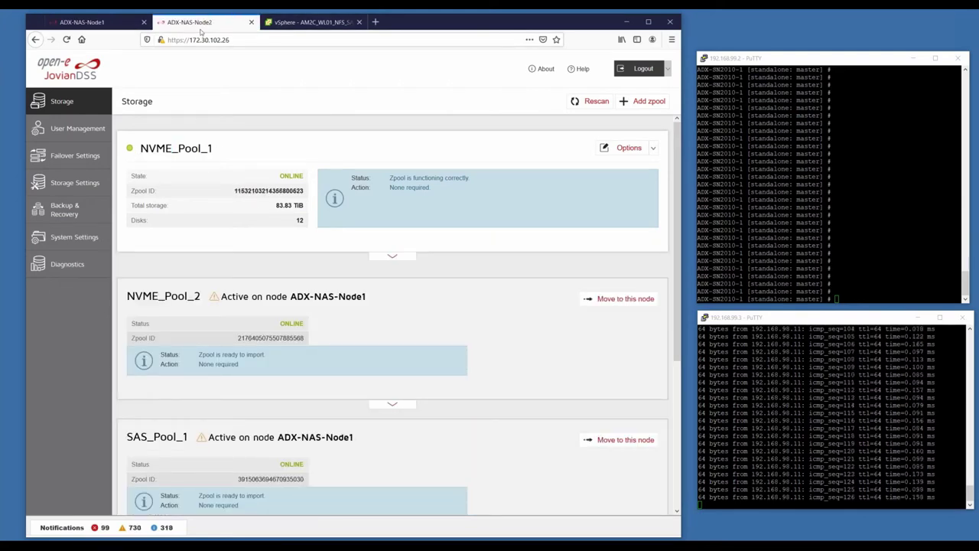
{"action": "left_click", "coordinate": [114, 27]}
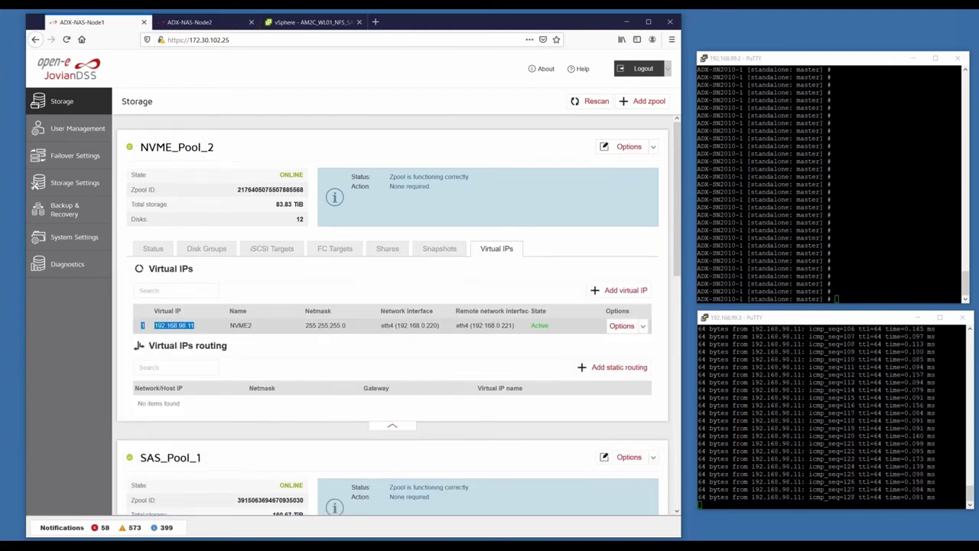
{"action": "left_click_drag", "start_coordinate": [210, 329], "coordinate": [150, 330]}
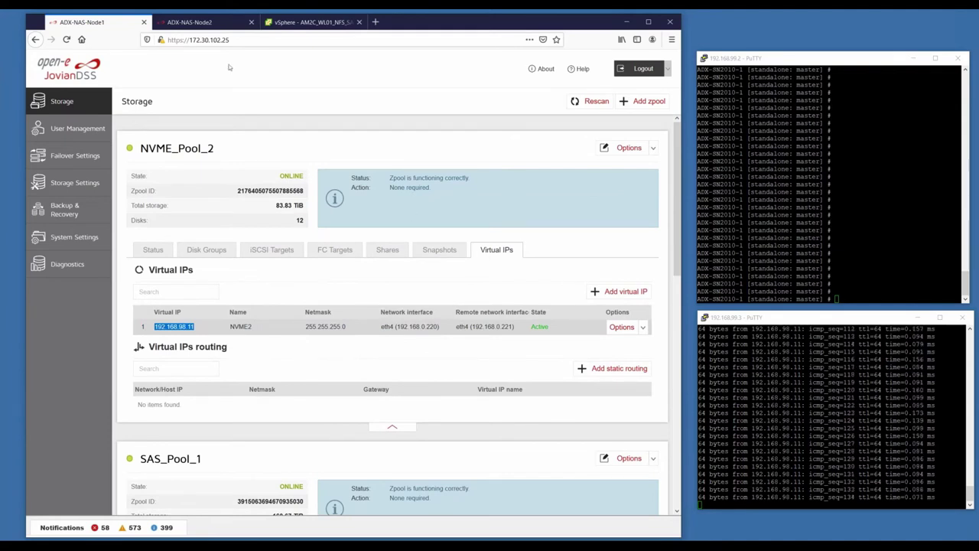
Step: On ADX-NAS-Node2, move NVME_Pool_2 over from ADX-NAS-Node1 and confirm the move
{"action": "left_click", "coordinate": [184, 25]}
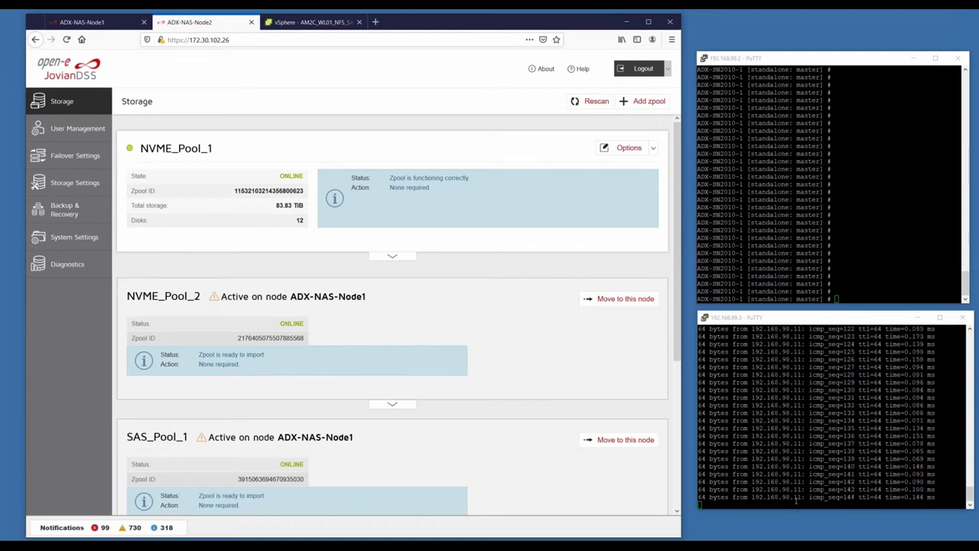
{"action": "left_click", "coordinate": [619, 300]}
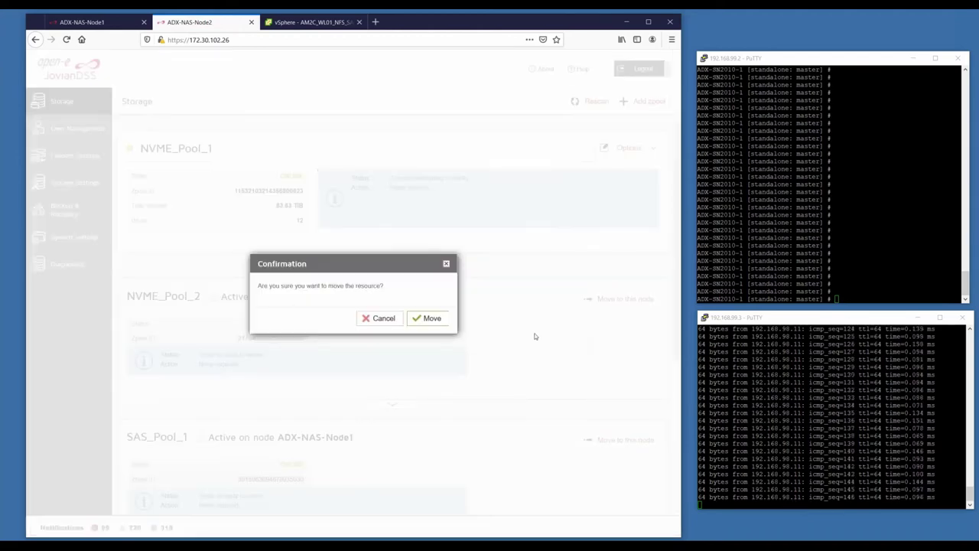
{"action": "left_click", "coordinate": [446, 321]}
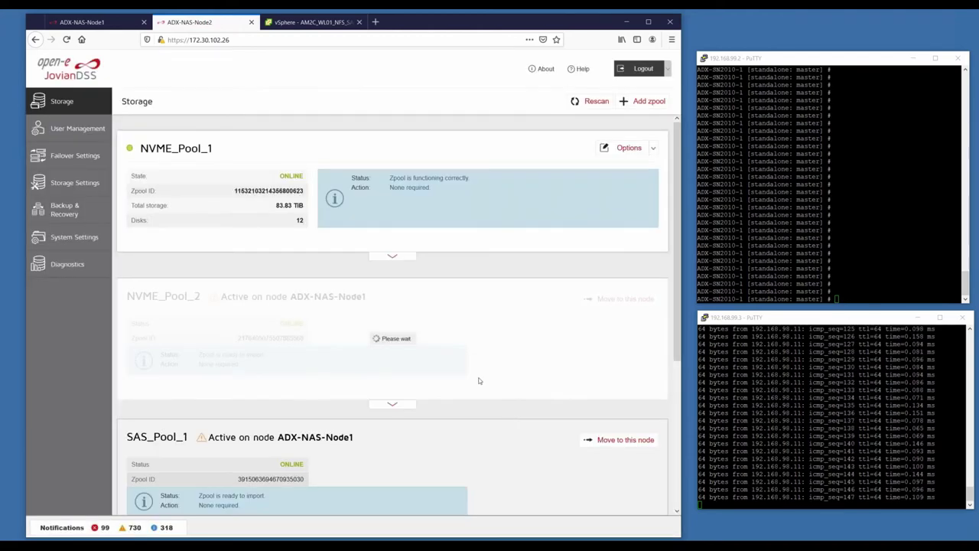
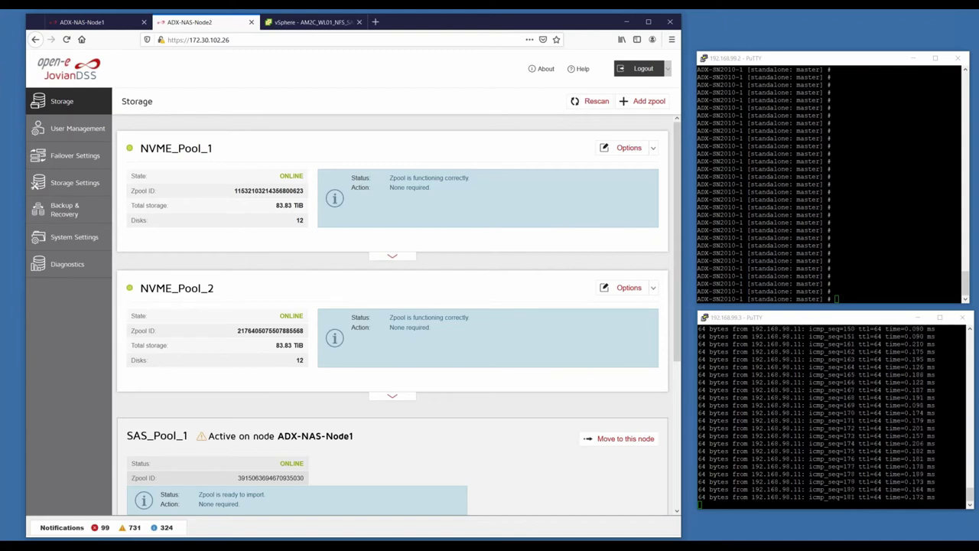
Step: Stop the ping to 192.168.98.11 on switch ADX-SN2010-2 and push its output out of view with blank prompt lines
{"action": "key", "text": "alt+Tab"}
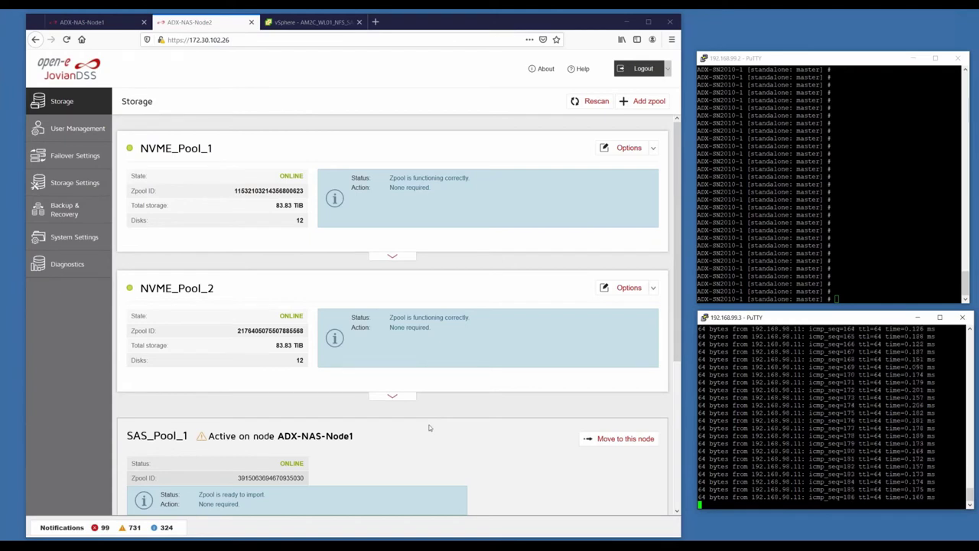
{"action": "key", "text": "ctrl+c"}
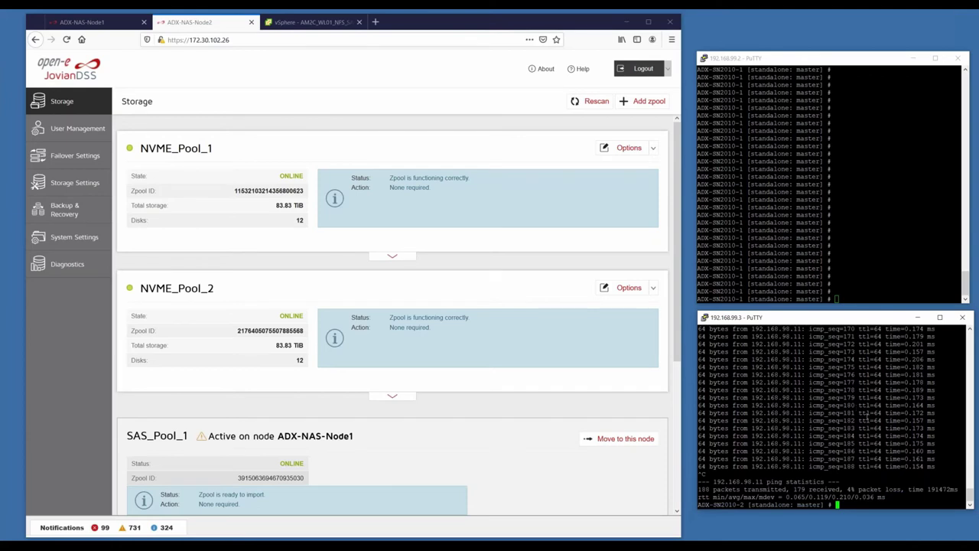
{"action": "key", "text": "Return"}
{"action": "key", "text": "Return"}
{"action": "key", "text": "Return"}
{"action": "key", "text": "Return"}
{"action": "key", "text": "Return"}
{"action": "key", "text": "Return"}
{"action": "key", "text": "Return"}
{"action": "key", "text": "Return"}
{"action": "key", "text": "Return"}
{"action": "key", "text": "Return"}
{"action": "key", "text": "Return"}
{"action": "key", "text": "Return"}
{"action": "key", "text": "Return"}
{"action": "key", "text": "Return"}
{"action": "key", "text": "Return"}
{"action": "key", "text": "Return"}
{"action": "key", "text": "Return"}
{"action": "key", "text": "Return"}
{"action": "key", "text": "Return"}
{"action": "key", "text": "Return"}
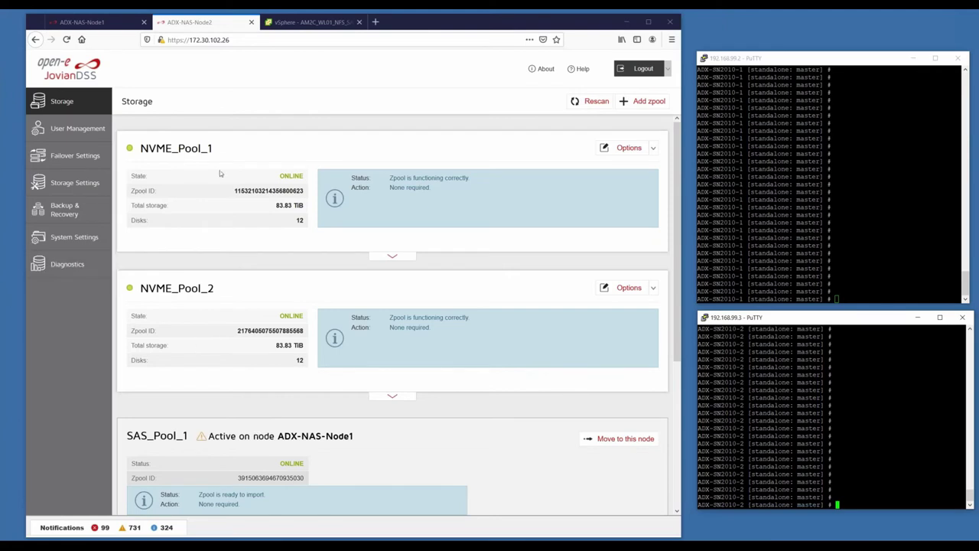
Step: Review which pools remain active on ADX-NAS-Node1 and return to the storage page of ADX-NAS-Node2
{"action": "left_click", "coordinate": [127, 26]}
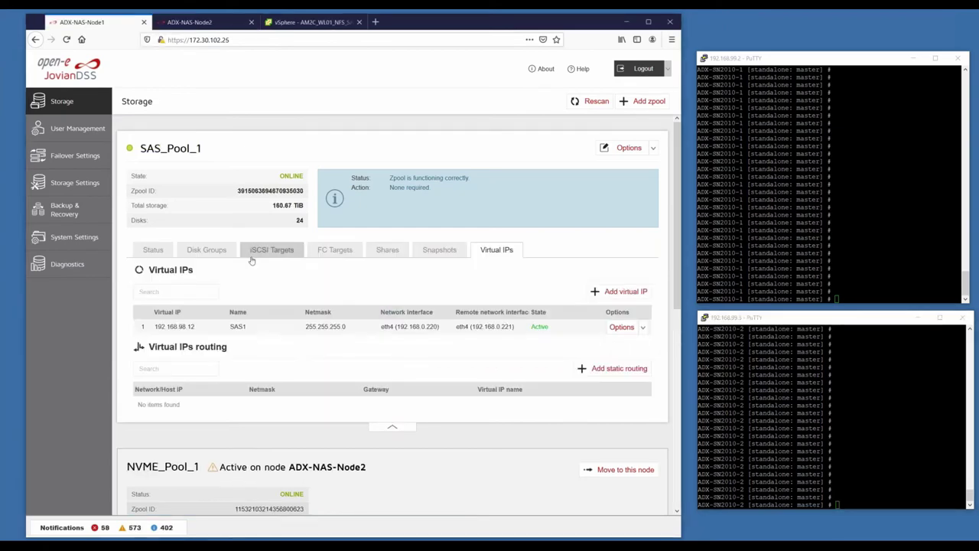
{"action": "scroll", "coordinate": [268, 306], "scroll_direction": "down", "scroll_amount": 3}
{"action": "scroll", "coordinate": [264, 315], "scroll_direction": "up", "scroll_amount": 2}
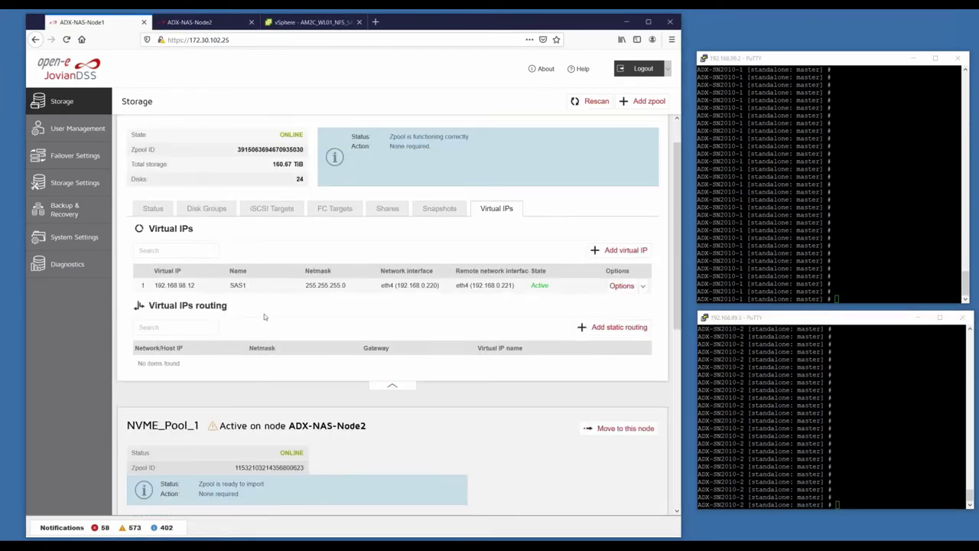
{"action": "scroll", "coordinate": [264, 316], "scroll_direction": "down", "scroll_amount": 2}
{"action": "scroll", "coordinate": [267, 316], "scroll_direction": "up", "scroll_amount": 3}
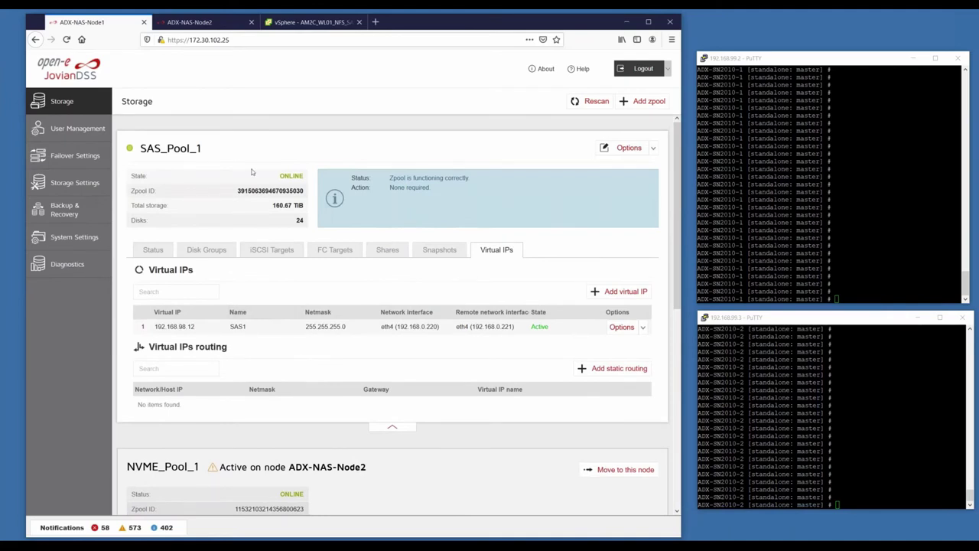
{"action": "left_click", "coordinate": [210, 25]}
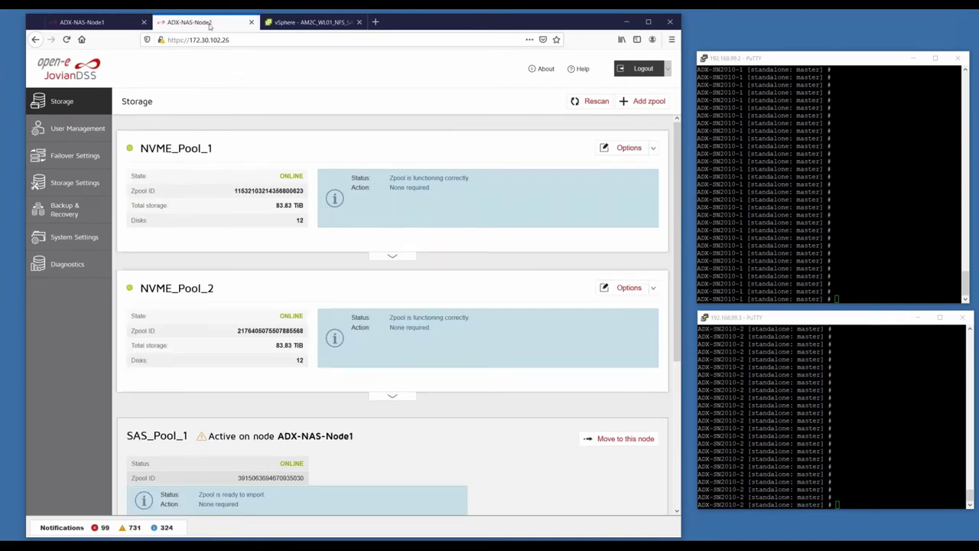
Step: Start a continuous ping to SAS_Pool_1's virtual IP 192.168.98.12 from switch ADX-SN2010-1
{"action": "left_click", "coordinate": [922, 257]}
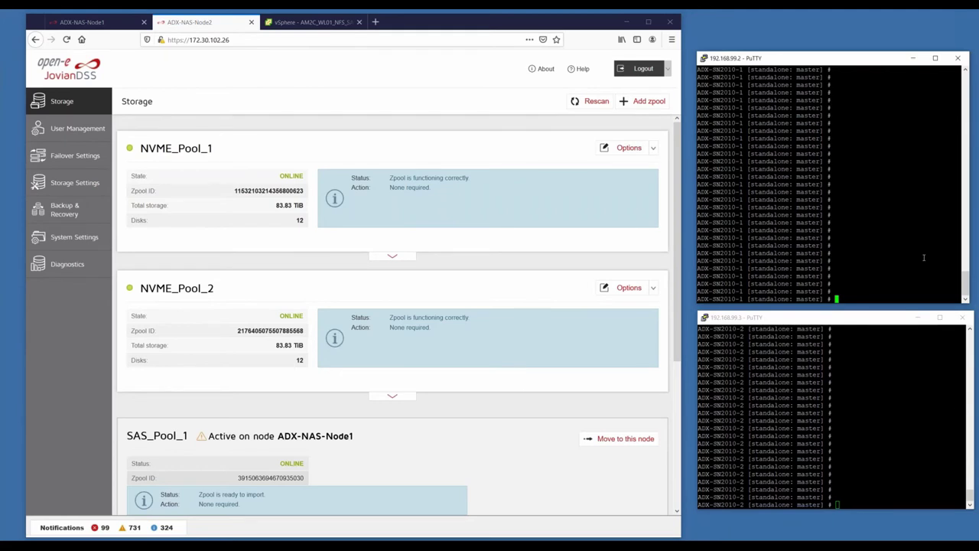
{"action": "left_click", "coordinate": [963, 317]}
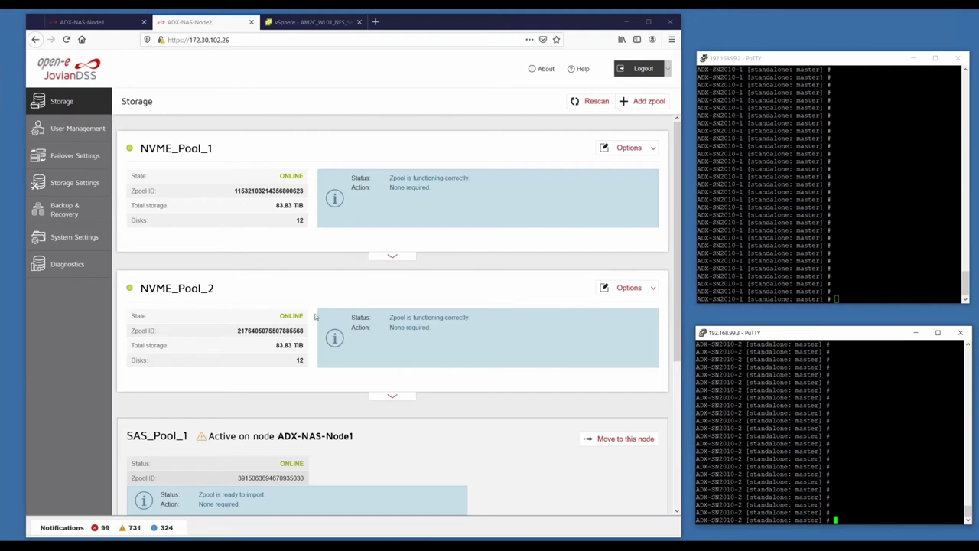
{"action": "scroll", "coordinate": [353, 414], "scroll_direction": "down", "scroll_amount": 3}
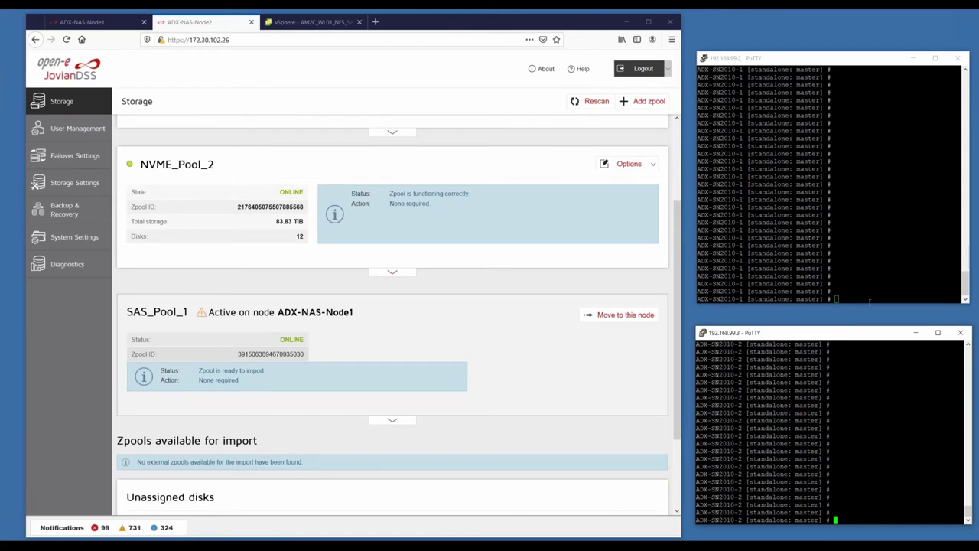
{"action": "left_click", "coordinate": [852, 280]}
{"action": "type", "text": "ping 19"}
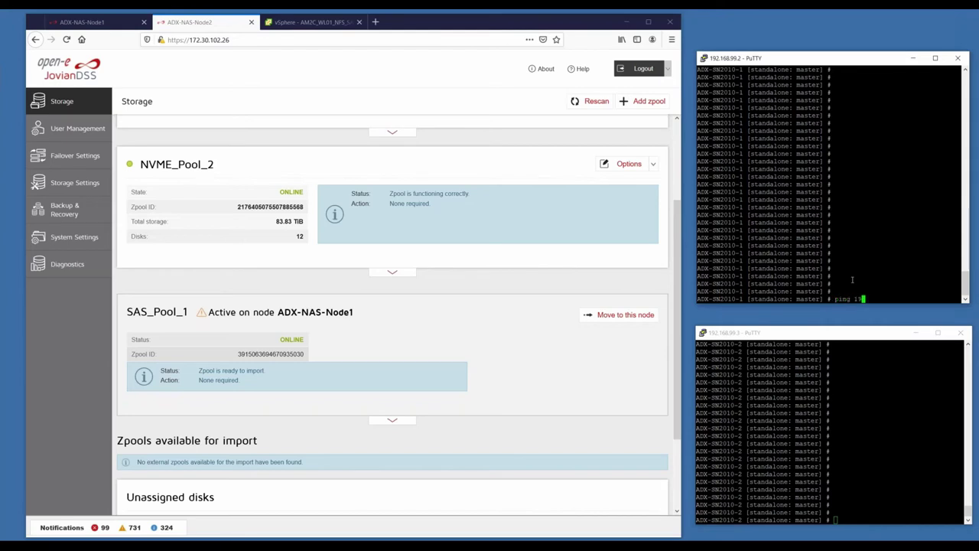
{"action": "type", "text": "2.16"}
{"action": "type", "text": "98.12"}
{"action": "key", "text": "Return"}
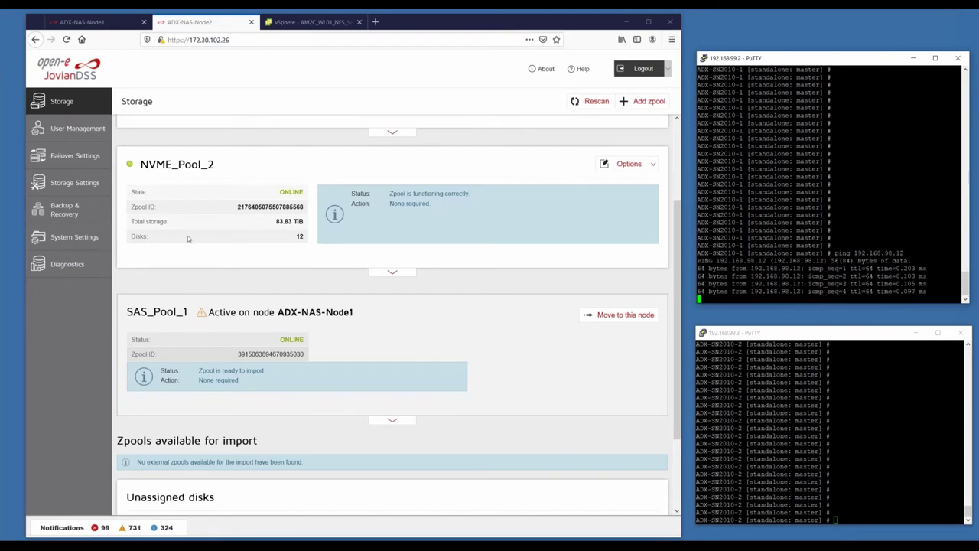
Step: Check SAS_Pool_1's virtual IP address on ADX-NAS-Node1 against the running ping and return to ADX-NAS-Node2's storage page
{"action": "left_click", "coordinate": [81, 21]}
{"action": "scroll", "coordinate": [227, 453], "scroll_direction": "down", "scroll_amount": 3}
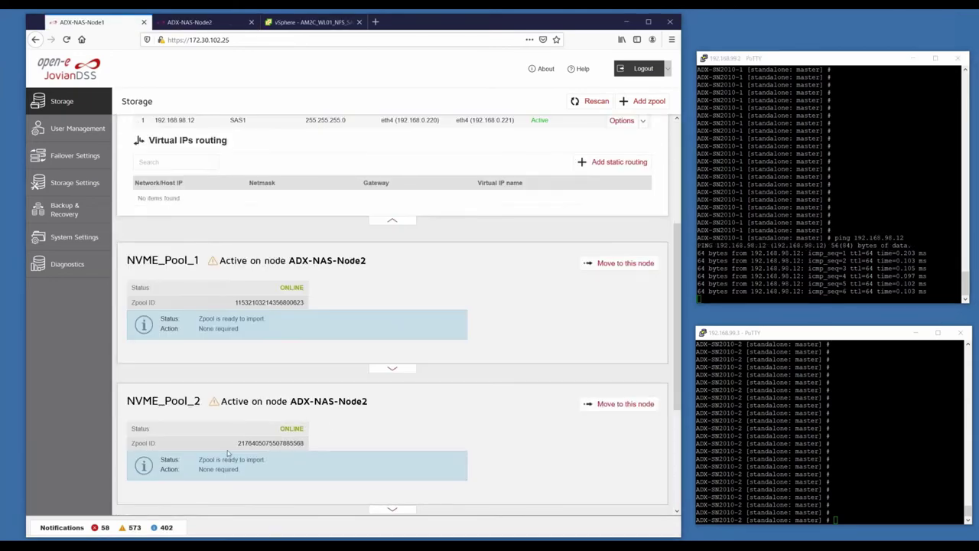
{"action": "scroll", "coordinate": [243, 224], "scroll_direction": "up", "scroll_amount": 5}
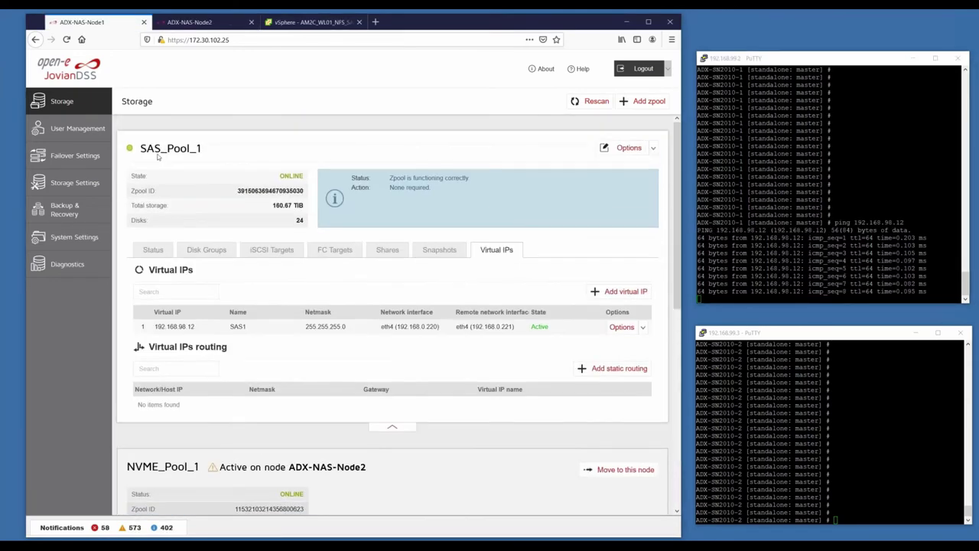
{"action": "left_click_drag", "start_coordinate": [156, 151], "coordinate": [139, 150]}
{"action": "left_click", "coordinate": [215, 157]}
{"action": "left_click_drag", "start_coordinate": [154, 327], "coordinate": [201, 330]}
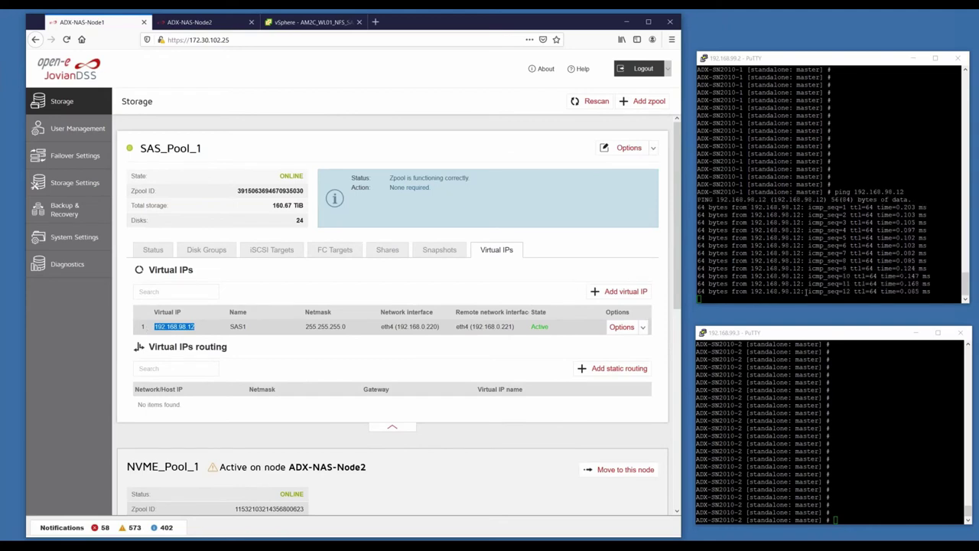
{"action": "left_click", "coordinate": [190, 21]}
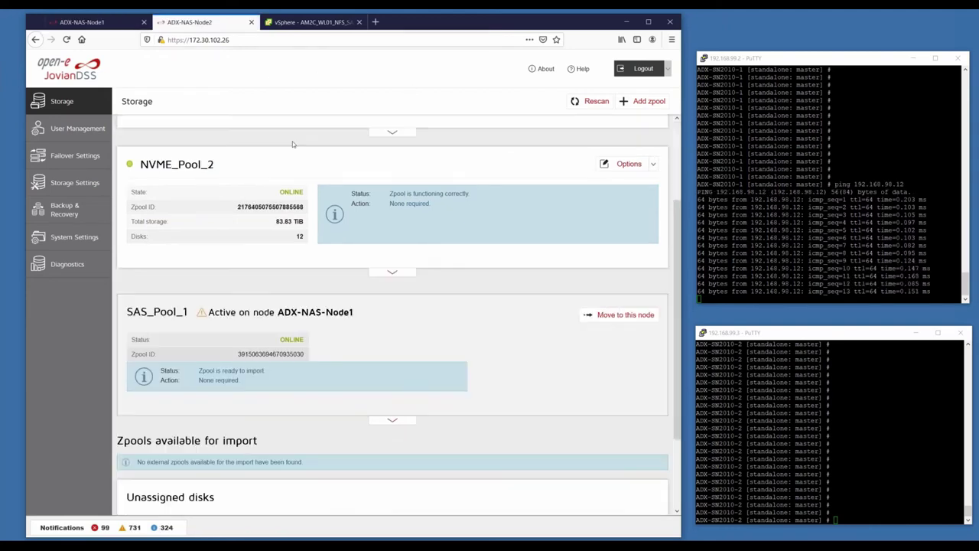
Step: Switch to vSphere Client and open the virtual machine ubuntu-wkld-01 under cluster am2c-w01-cl01 of the am2c-w01-DC datacenter
{"action": "scroll", "coordinate": [341, 271], "scroll_direction": "down", "scroll_amount": 3}
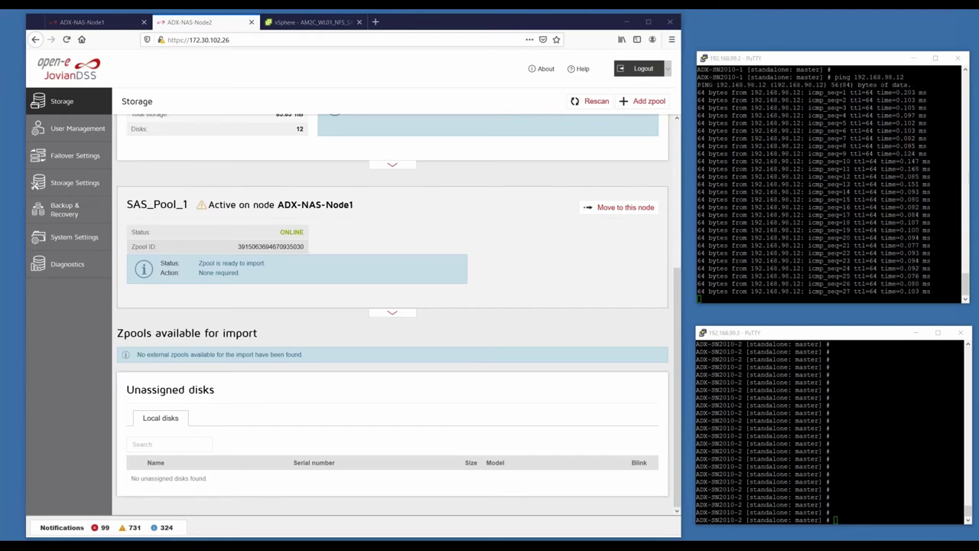
{"action": "left_click", "coordinate": [292, 22]}
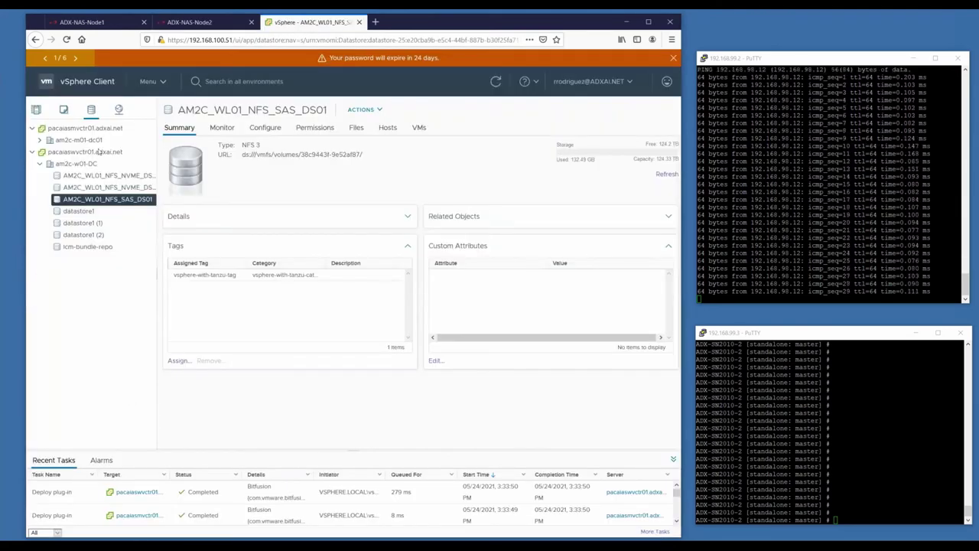
{"action": "left_click", "coordinate": [36, 109]}
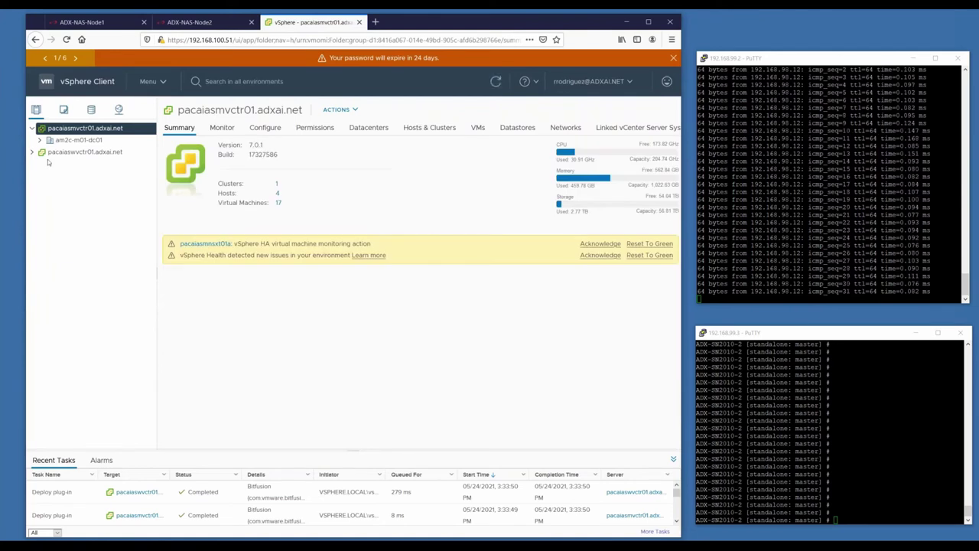
{"action": "left_click", "coordinate": [32, 152]}
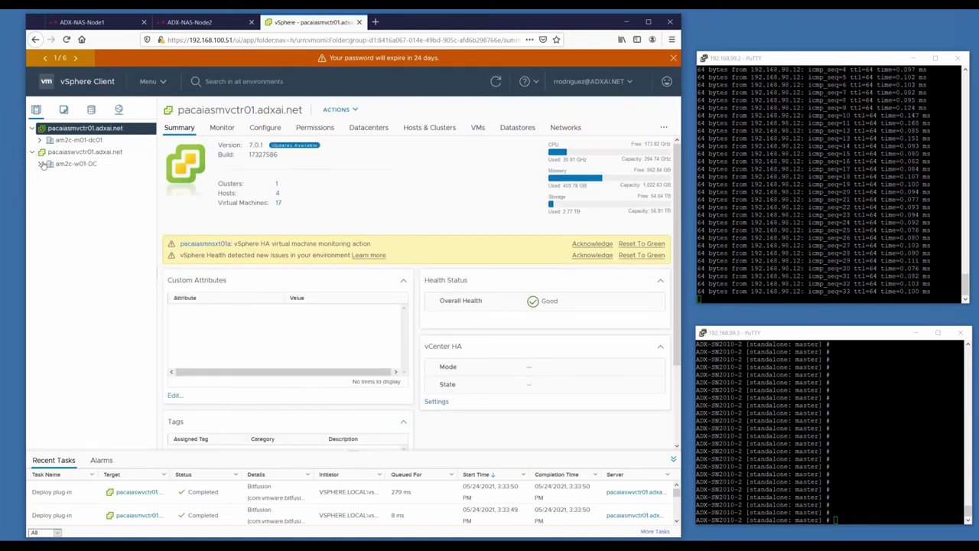
{"action": "left_click", "coordinate": [41, 164]}
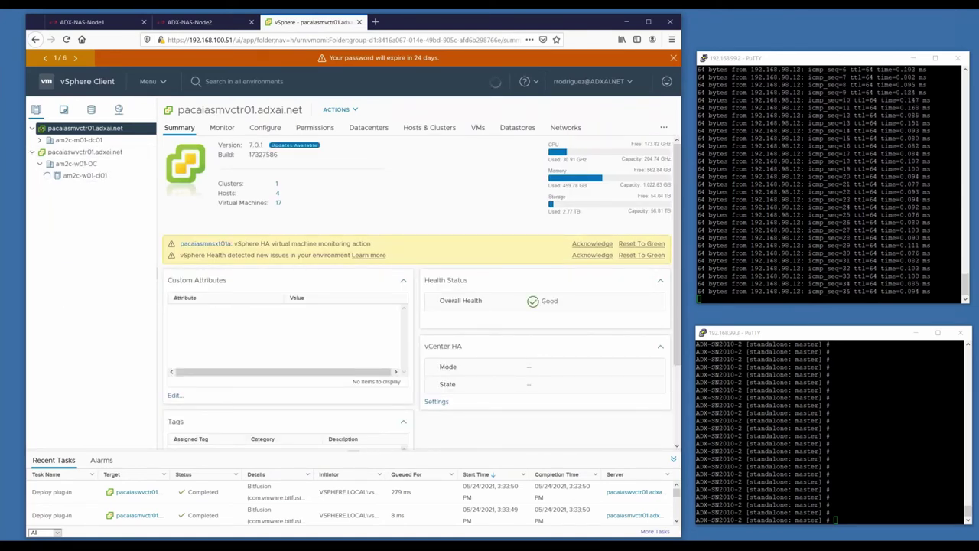
{"action": "left_click", "coordinate": [94, 270]}
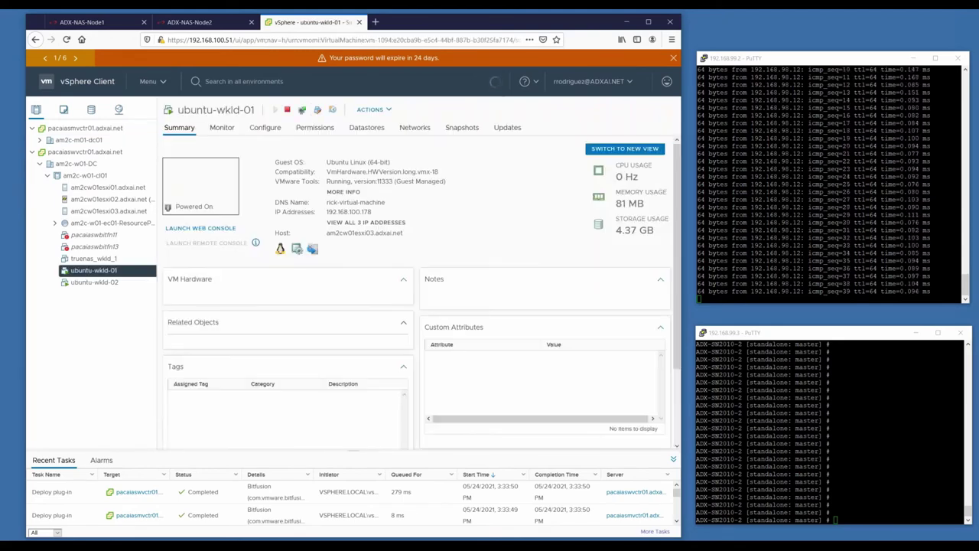
Step: Start a continuous ping to ubuntu-wkld-01's IP address 192.168.100.178 from switch ADX-SN2010-2
{"action": "left_click", "coordinate": [894, 472]}
{"action": "type", "text": "ping 1"}
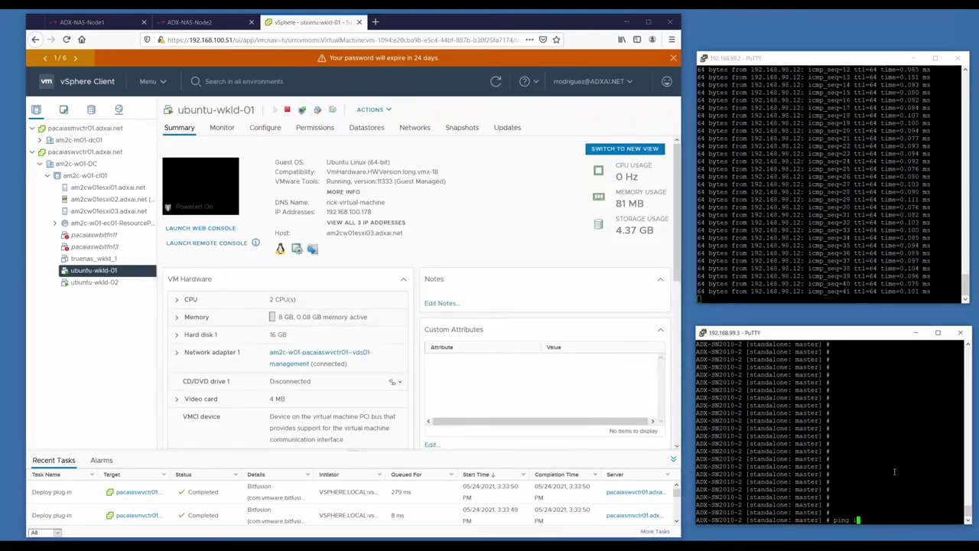
{"action": "type", "text": "92.168.100.178"}
{"action": "key", "text": "Return"}
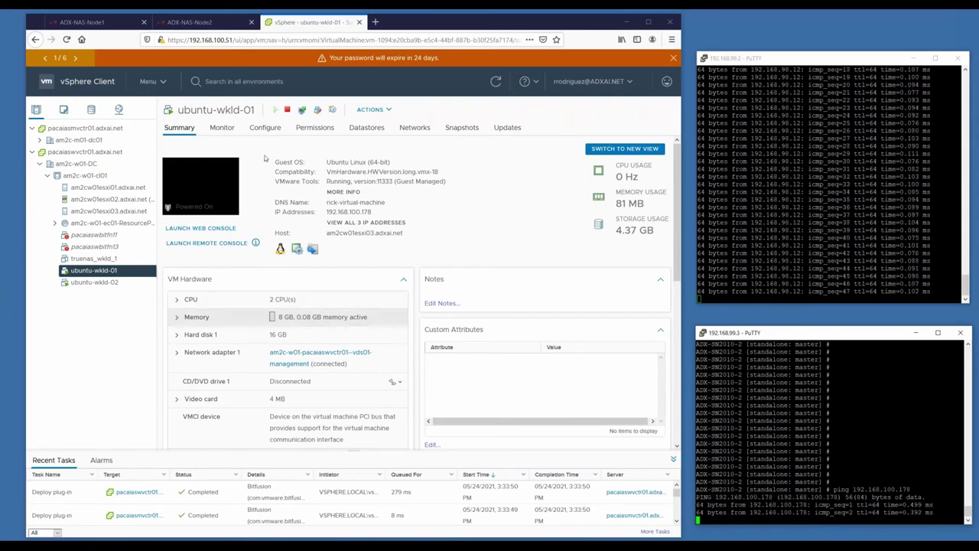
Step: Check ubuntu-wkld-01's IP address in vSphere against the running ping and return to ADX-NAS-Node2's storage page
{"action": "left_click", "coordinate": [227, 27]}
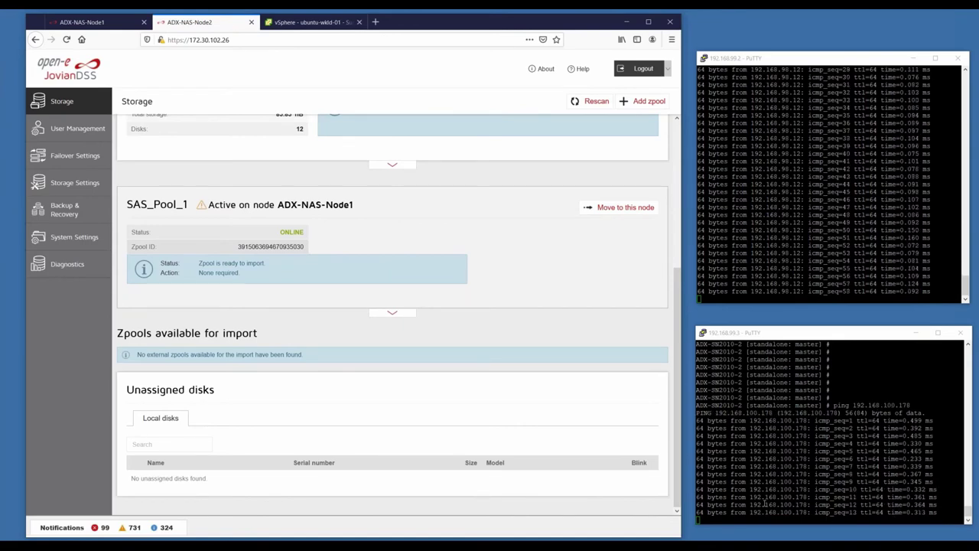
{"action": "left_click", "coordinate": [330, 27]}
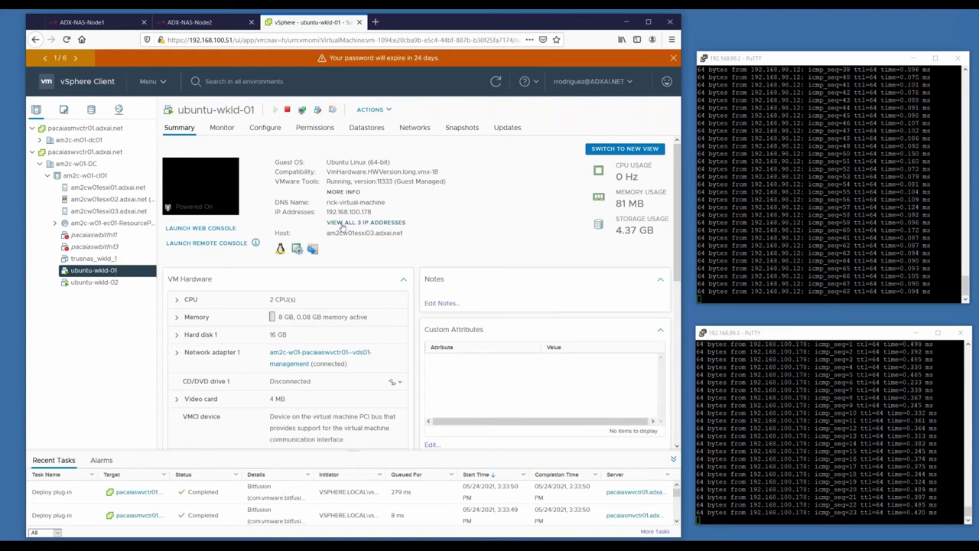
{"action": "left_click_drag", "start_coordinate": [374, 212], "coordinate": [326, 213]}
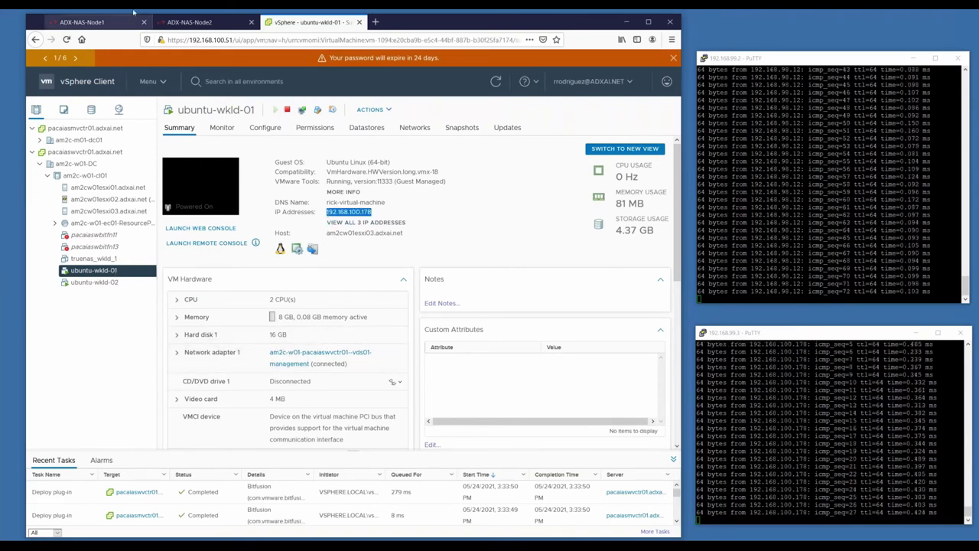
{"action": "left_click", "coordinate": [168, 26]}
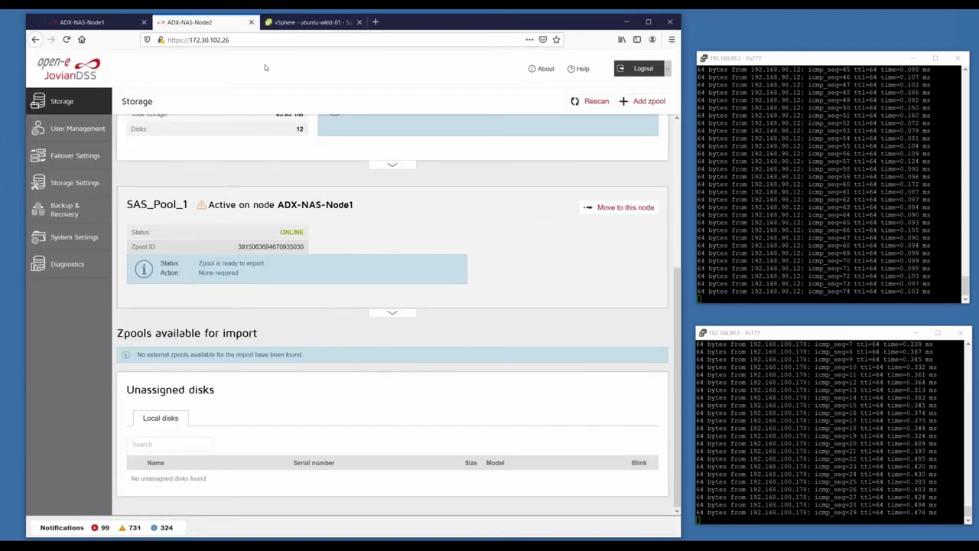
Step: Move SAS_Pool_1 from ADX-NAS-Node1 to ADX-NAS-Node2 and confirm the move
{"action": "scroll", "coordinate": [346, 385], "scroll_direction": "up", "scroll_amount": 4}
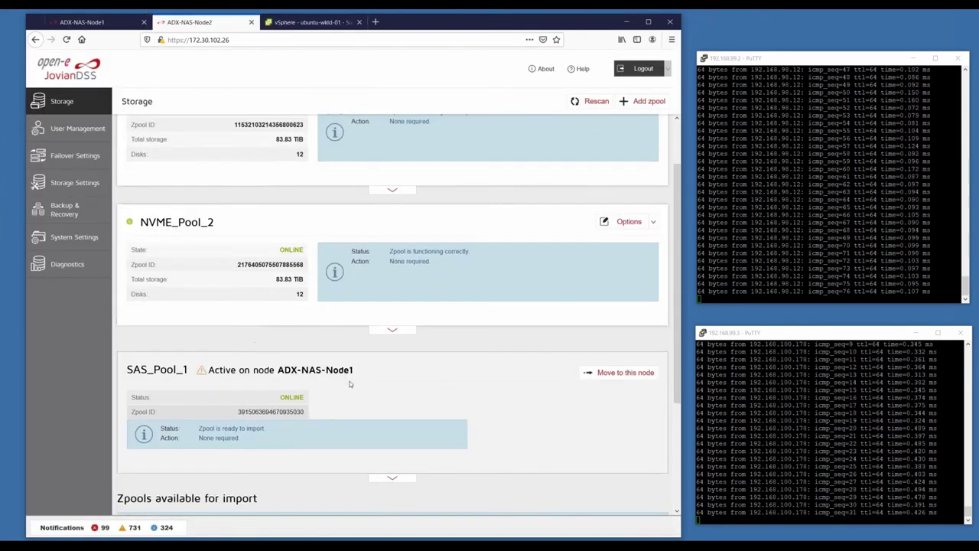
{"action": "scroll", "coordinate": [385, 378], "scroll_direction": "down", "scroll_amount": 3}
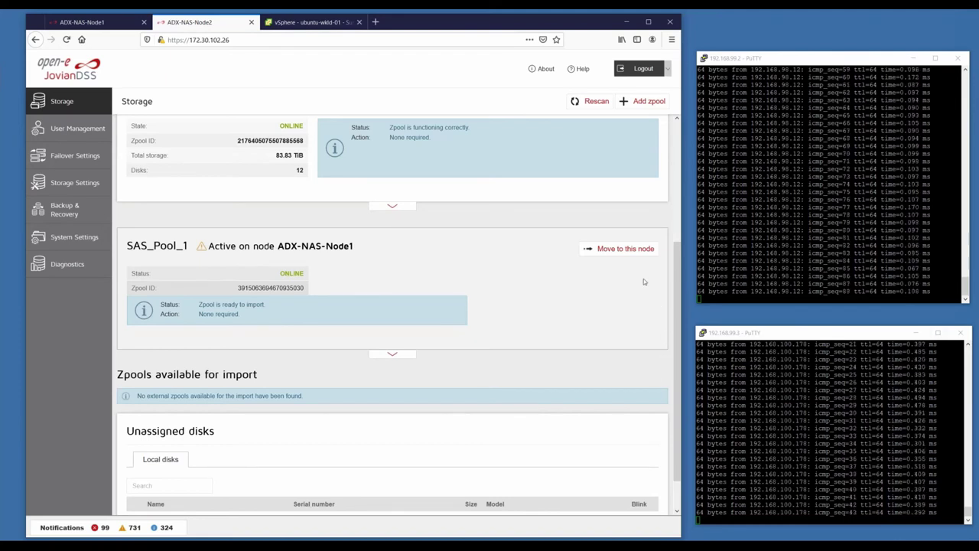
{"action": "left_click", "coordinate": [621, 248]}
{"action": "left_click", "coordinate": [428, 319]}
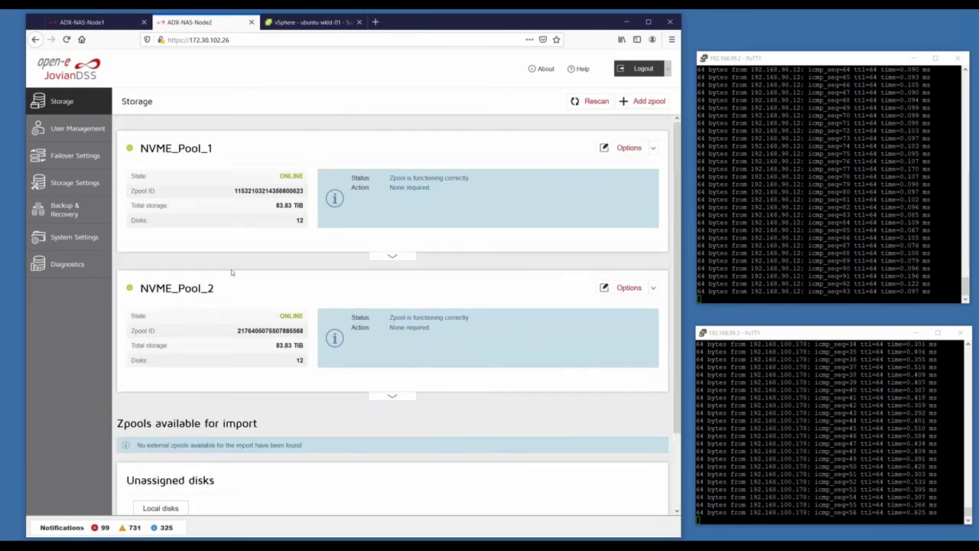
Step: Check SAS_Pool_1's active node on ADX-NAS-Node1's storage page, then rescan the storage on ADX-NAS-Node2
{"action": "scroll", "coordinate": [392, 306], "scroll_direction": "up", "scroll_amount": 2}
{"action": "key", "text": "ctrl+shift+Tab"}
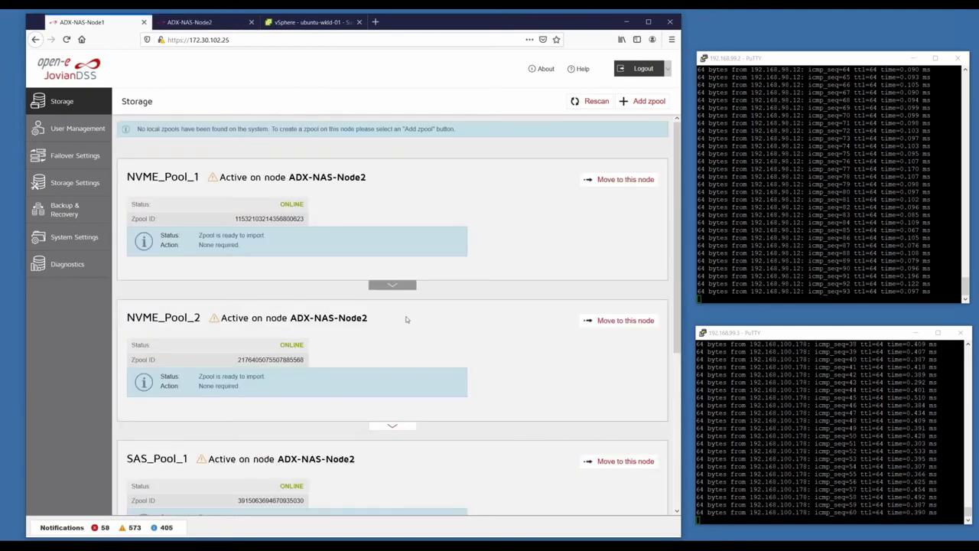
{"action": "scroll", "coordinate": [407, 320], "scroll_direction": "down", "scroll_amount": 3}
{"action": "left_click_drag", "start_coordinate": [131, 335], "coordinate": [386, 341]}
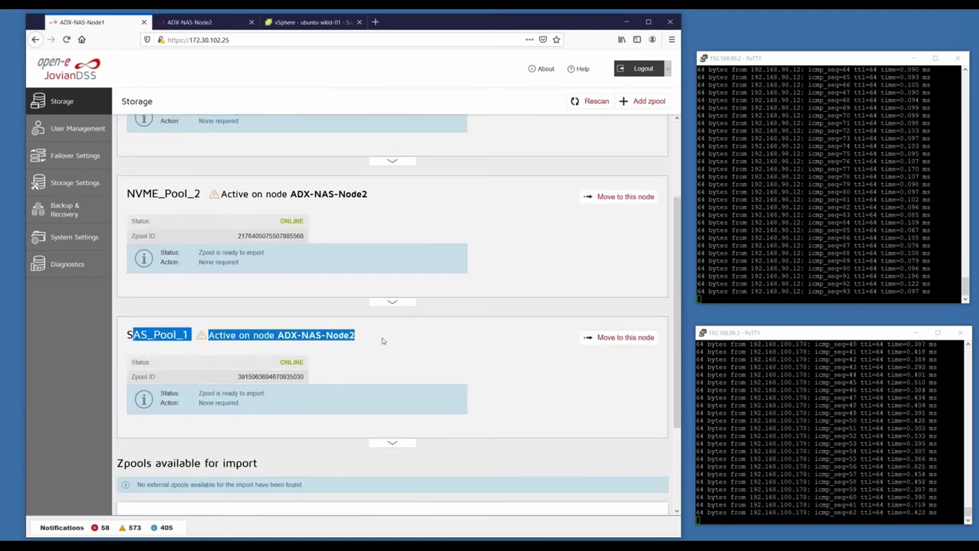
{"action": "left_click", "coordinate": [191, 21]}
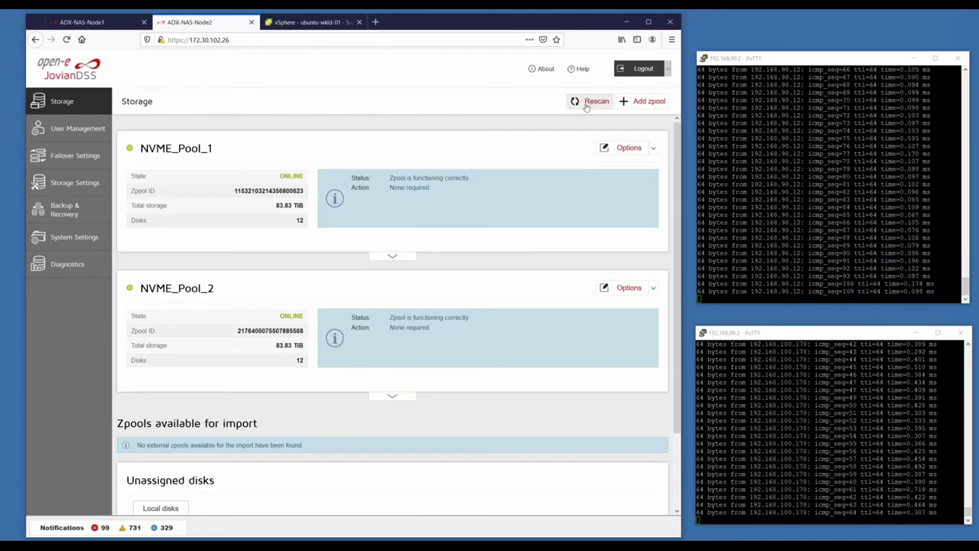
{"action": "left_click", "coordinate": [593, 101]}
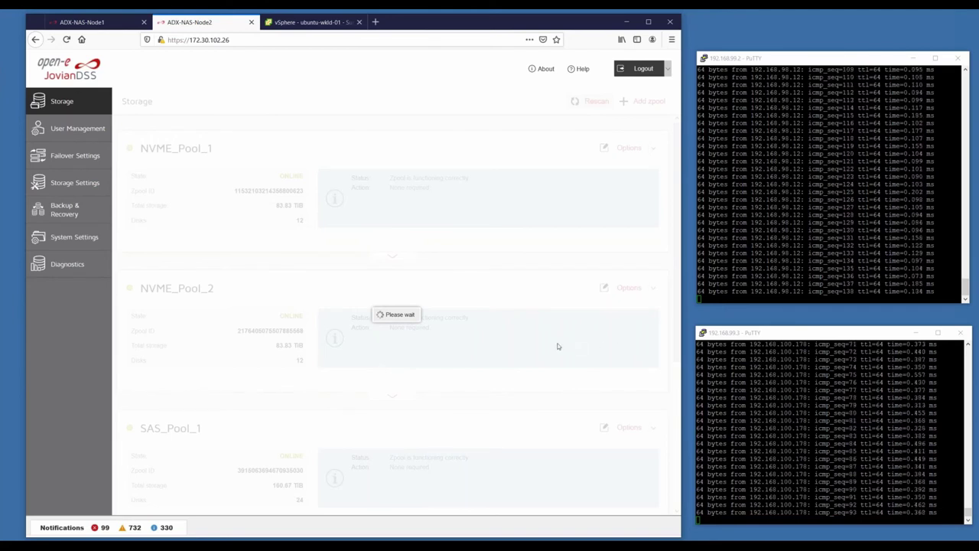
Step: Review on ADX-NAS-Node1's storage page which node NVME_Pool_1, NVME_Pool_2 and SAS_Pool_1 are each active on
{"action": "left_click", "coordinate": [126, 29]}
{"action": "left_click", "coordinate": [409, 365]}
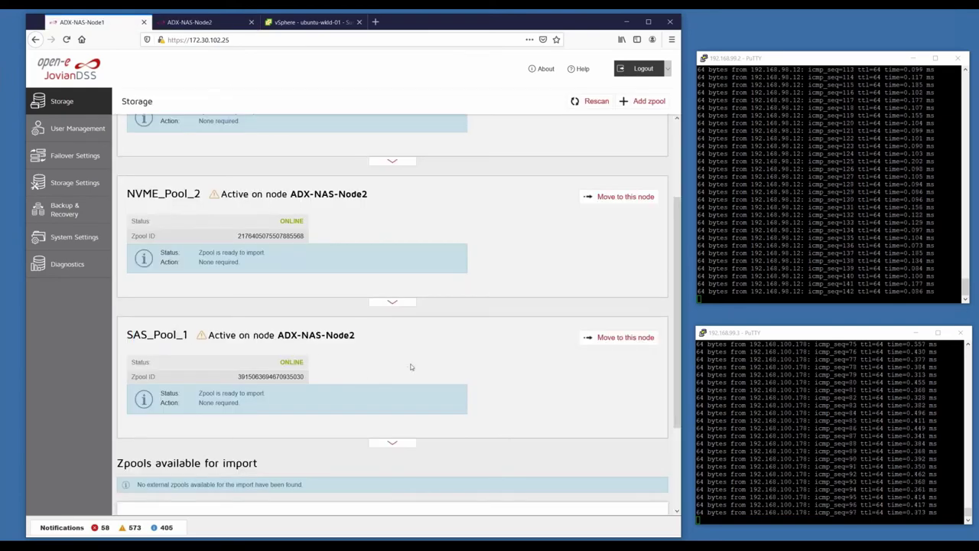
{"action": "scroll", "coordinate": [411, 367], "scroll_direction": "up", "scroll_amount": 3}
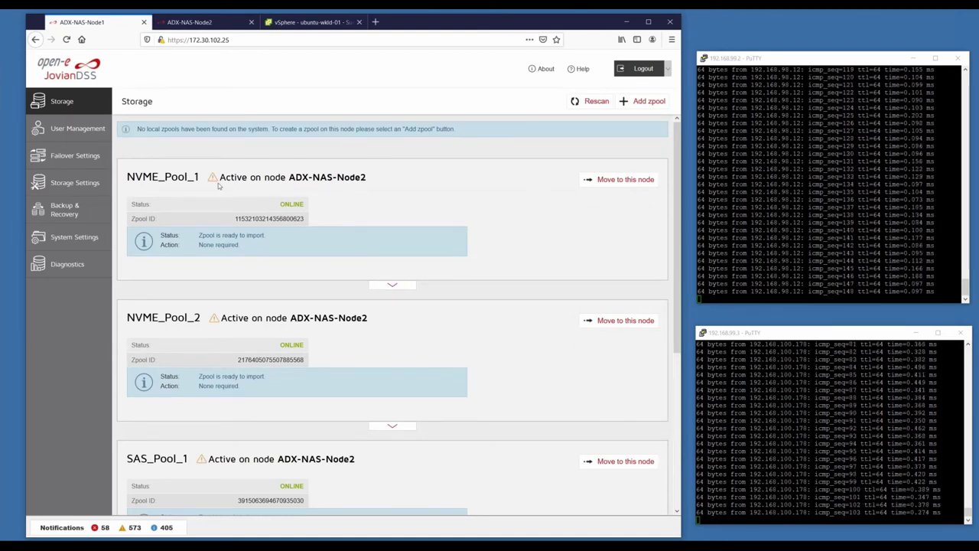
{"action": "scroll", "coordinate": [261, 376], "scroll_direction": "down", "scroll_amount": 2}
{"action": "scroll", "coordinate": [261, 376], "scroll_direction": "up", "scroll_amount": 2}
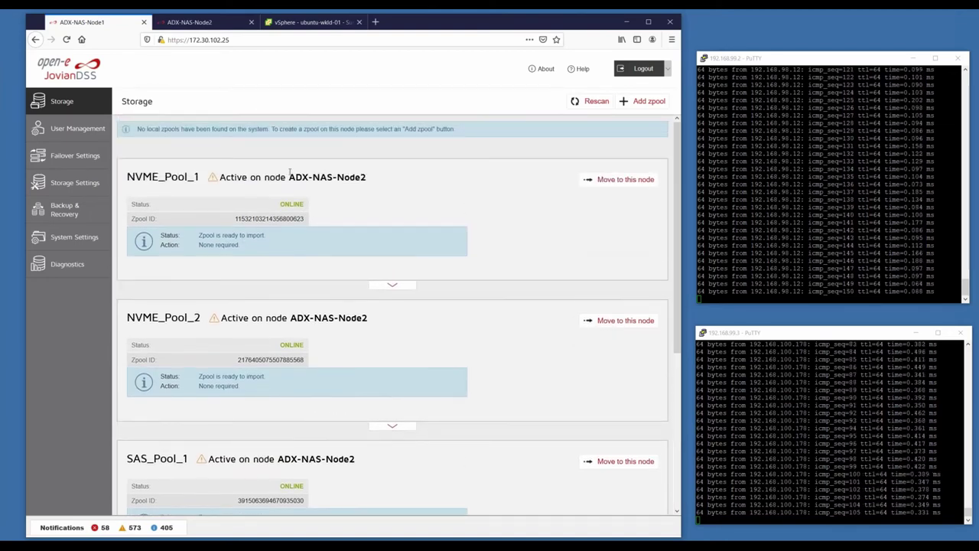
{"action": "left_click_drag", "start_coordinate": [280, 177], "coordinate": [367, 177]}
{"action": "left_click_drag", "start_coordinate": [290, 318], "coordinate": [368, 318]}
{"action": "left_click_drag", "start_coordinate": [277, 459], "coordinate": [127, 459]}
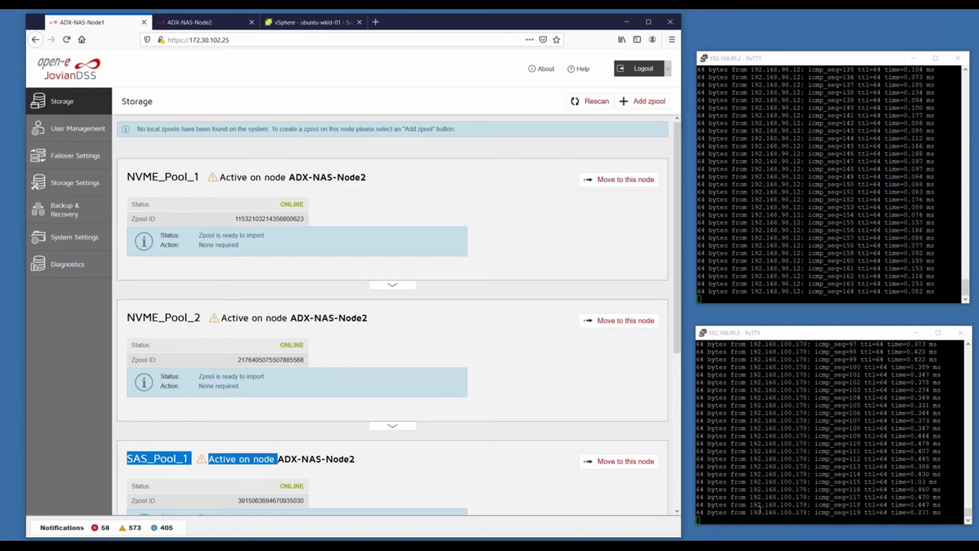
{"action": "left_click", "coordinate": [562, 476]}
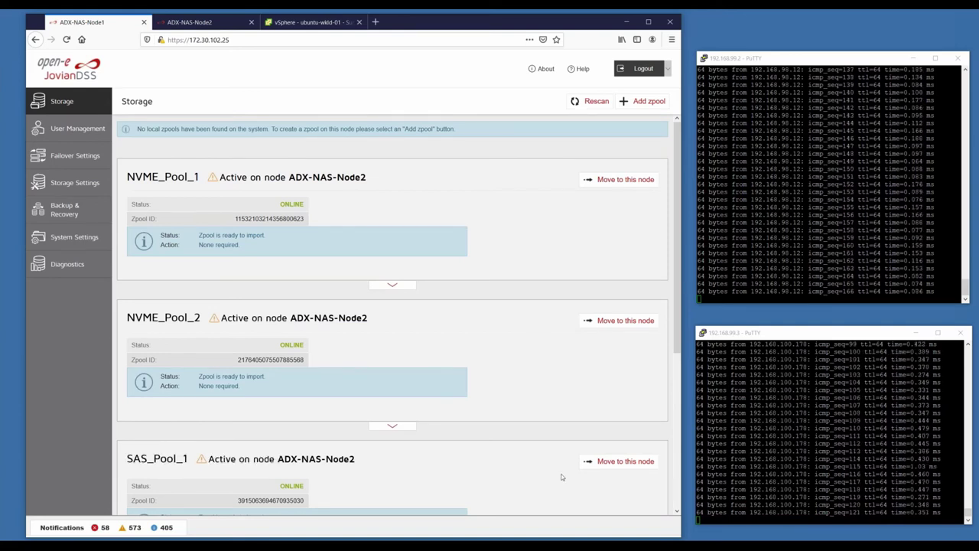